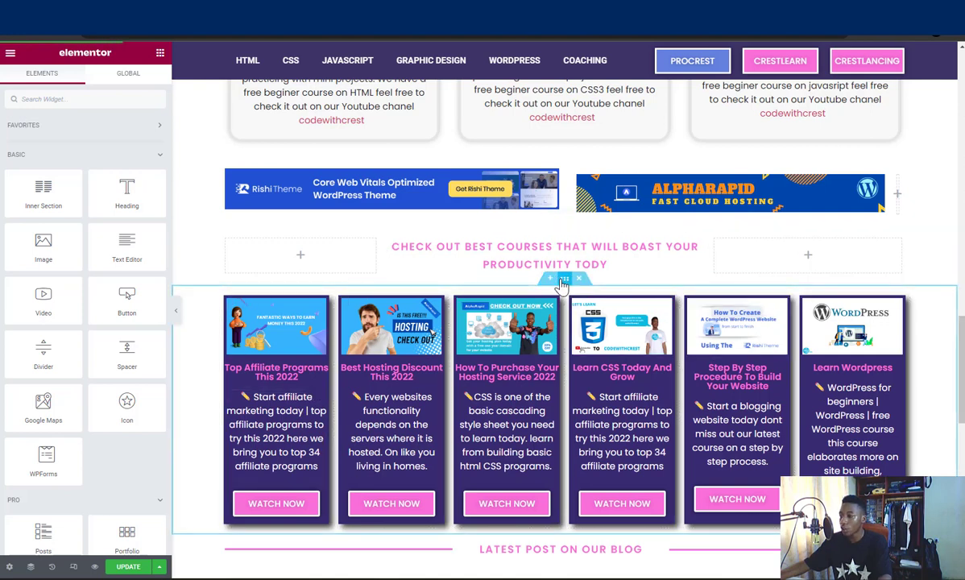
Duplicate the "Top Affiliate Programs This 2022" column in the courses section and undo the duplication.
{"action": "scroll", "coordinate": [560, 274], "scroll_direction": "down", "scroll_amount": 1}
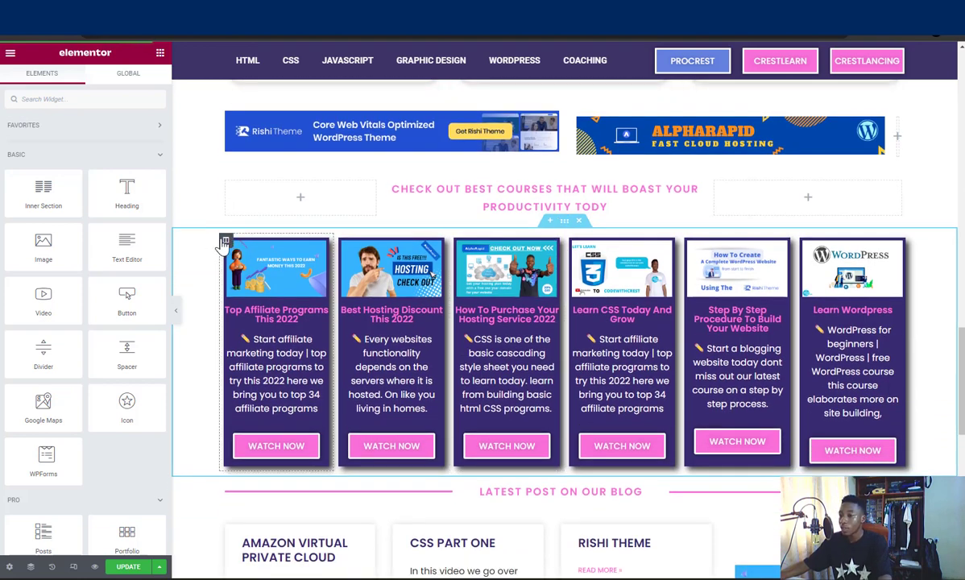
{"action": "right_click", "coordinate": [227, 241]}
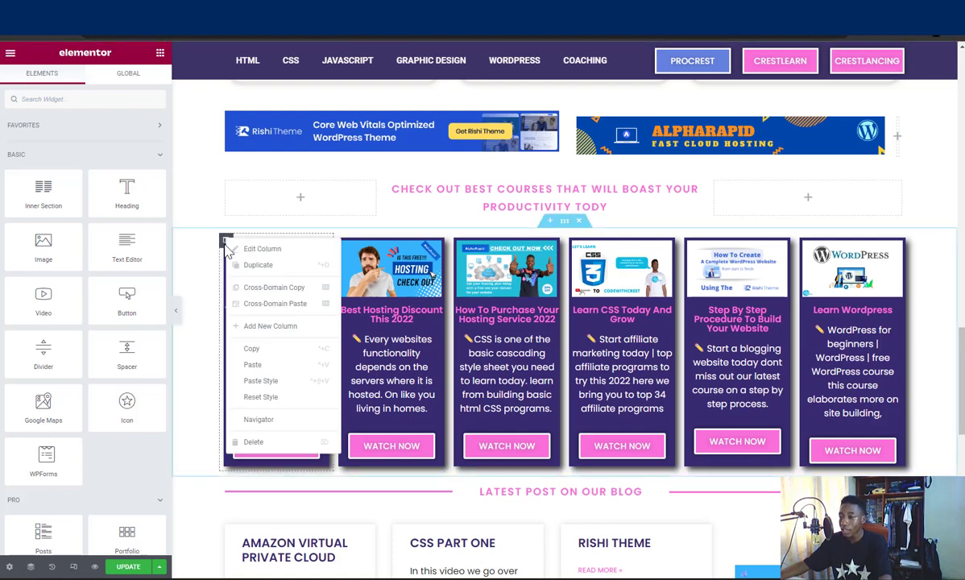
{"action": "left_click", "coordinate": [272, 268]}
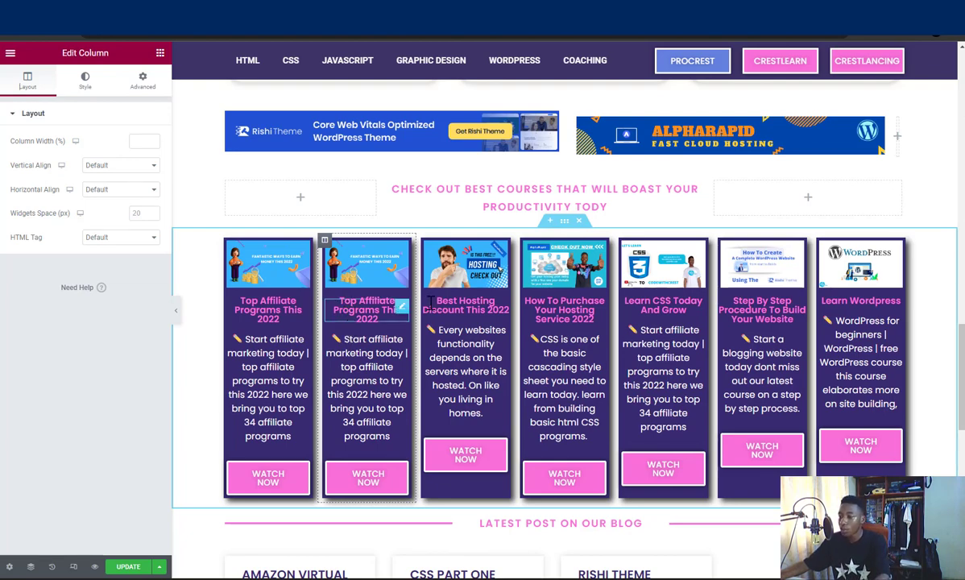
{"action": "scroll", "coordinate": [431, 303], "scroll_direction": "down", "scroll_amount": 2}
{"action": "scroll", "coordinate": [431, 306], "scroll_direction": "up", "scroll_amount": 2}
{"action": "key", "text": "ctrl+z"}
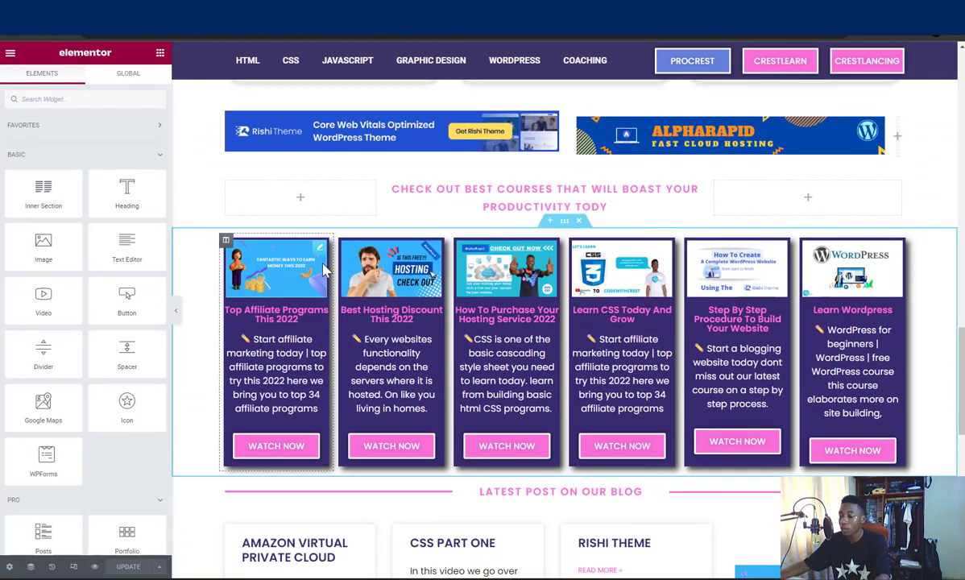
Add a new single-column section below the latest blog posts and above the footer.
{"action": "scroll", "coordinate": [411, 282], "scroll_direction": "down", "scroll_amount": 7}
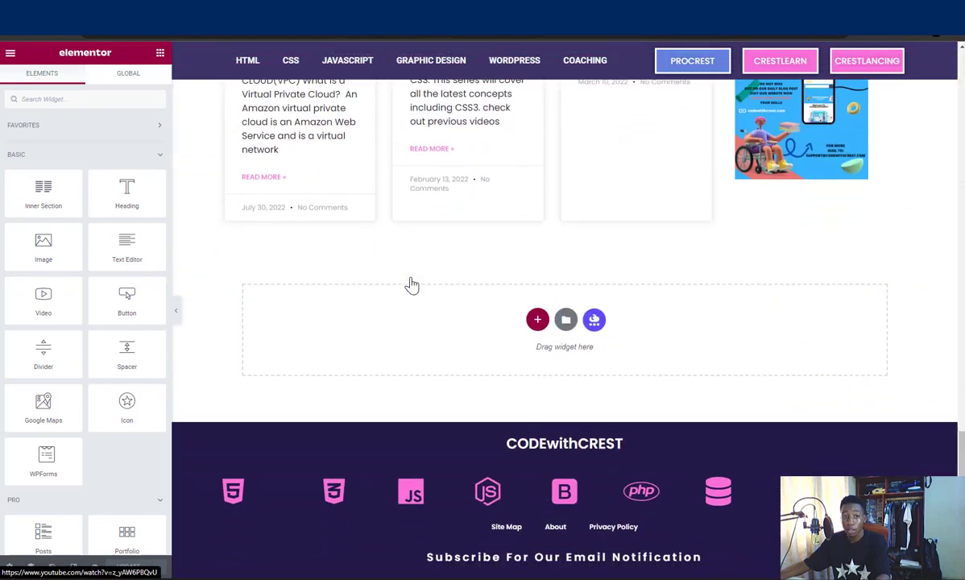
{"action": "scroll", "coordinate": [412, 285], "scroll_direction": "down", "scroll_amount": 2}
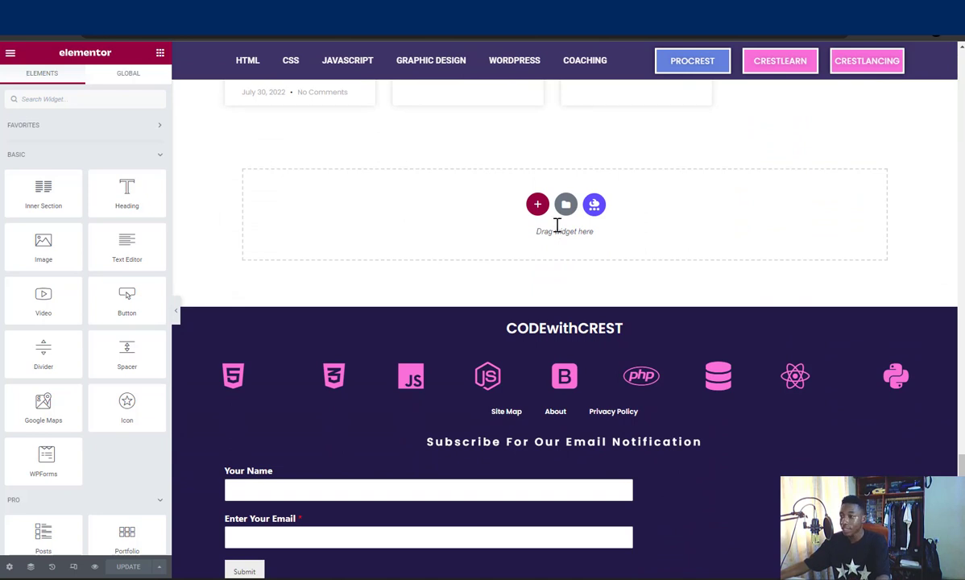
{"action": "left_click", "coordinate": [537, 204]}
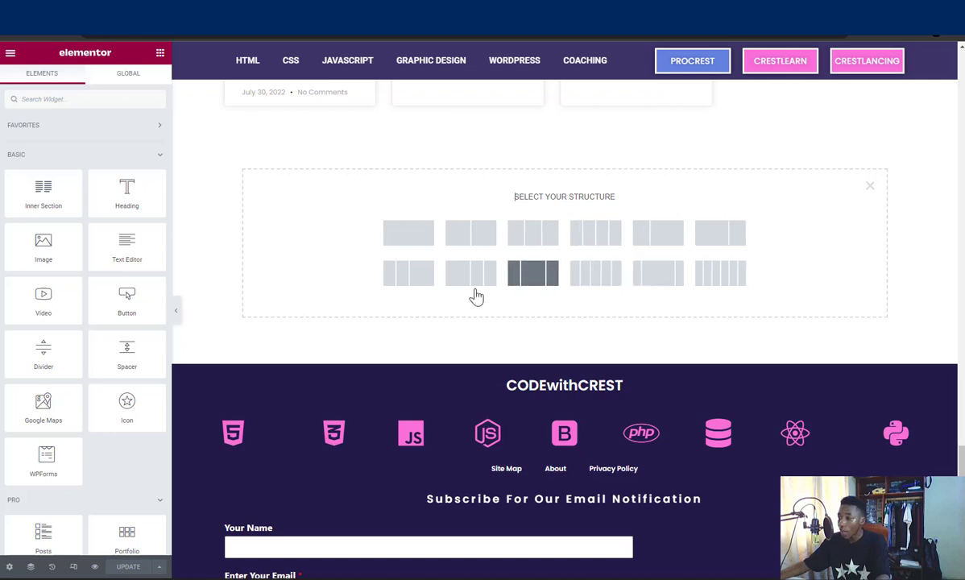
{"action": "left_click", "coordinate": [416, 239]}
{"action": "scroll", "coordinate": [476, 155], "scroll_direction": "up", "scroll_amount": 3}
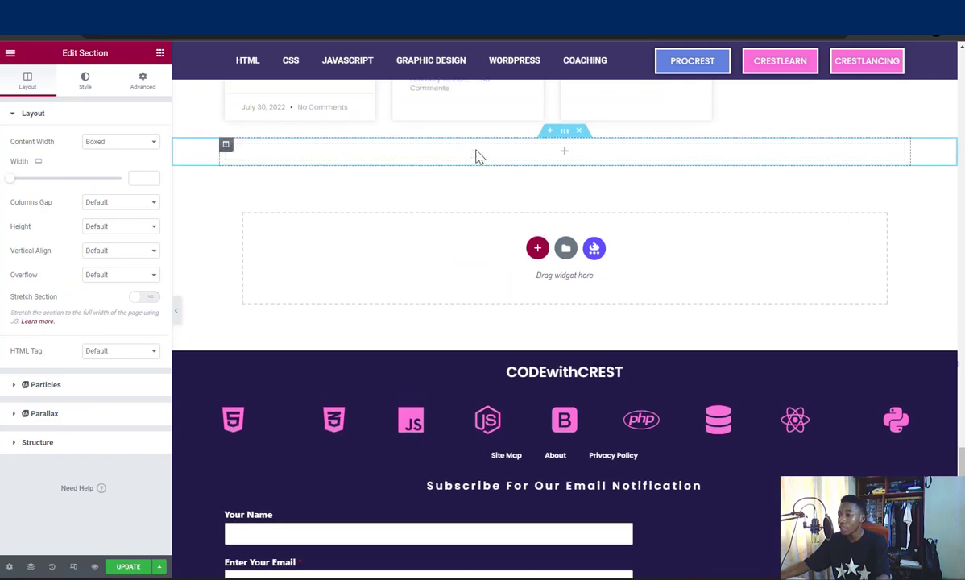
{"action": "scroll", "coordinate": [480, 247], "scroll_direction": "up", "scroll_amount": 1}
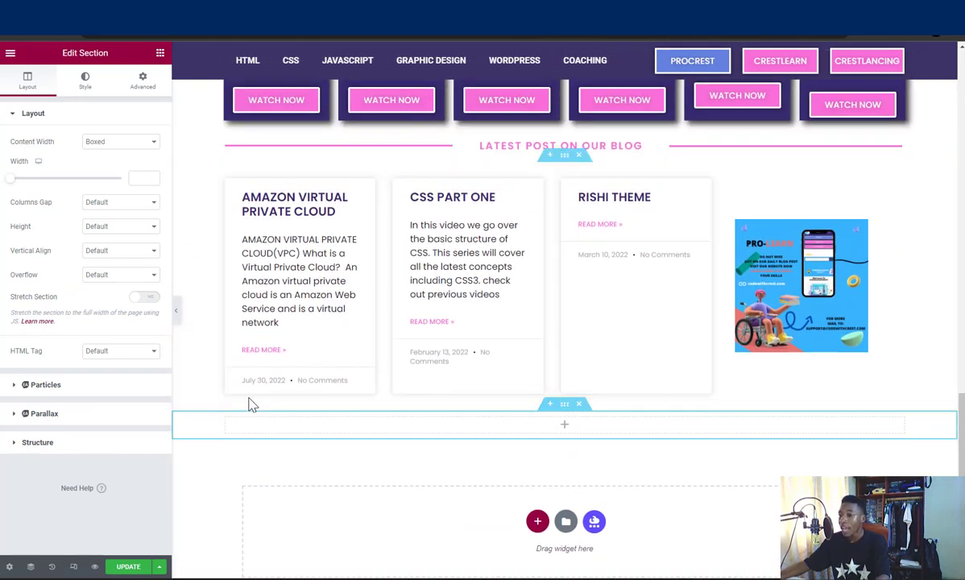
Duplicate the empty column of the new section below the blog posts and undo the duplication.
{"action": "mouse_move", "coordinate": [233, 431]}
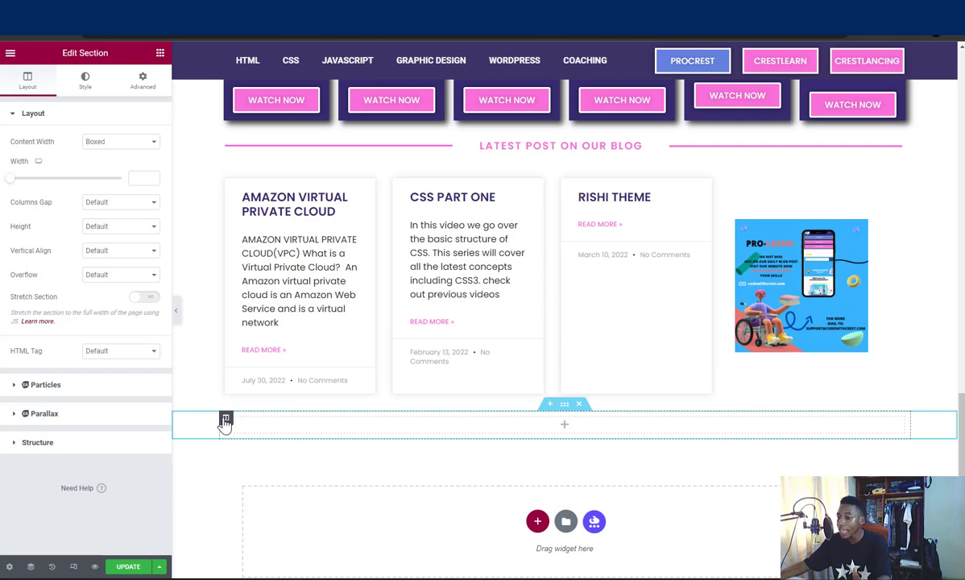
{"action": "left_click", "coordinate": [226, 419]}
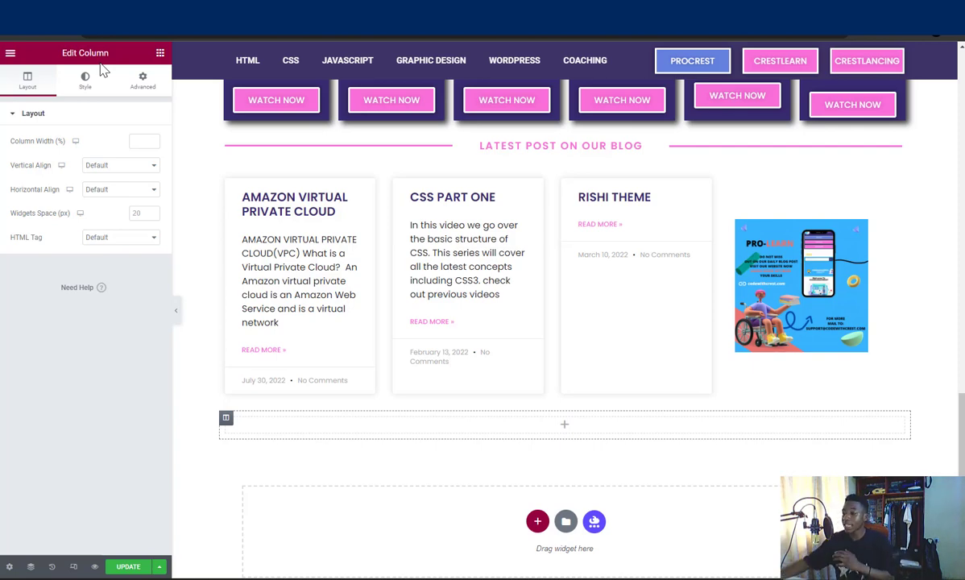
{"action": "scroll", "coordinate": [570, 527], "scroll_direction": "up", "scroll_amount": 1}
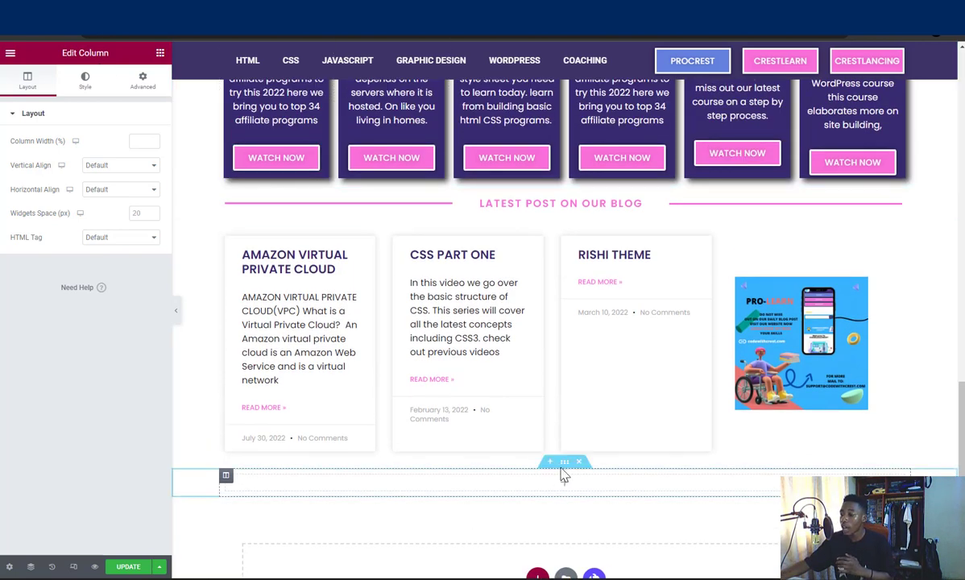
{"action": "left_click", "coordinate": [198, 478]}
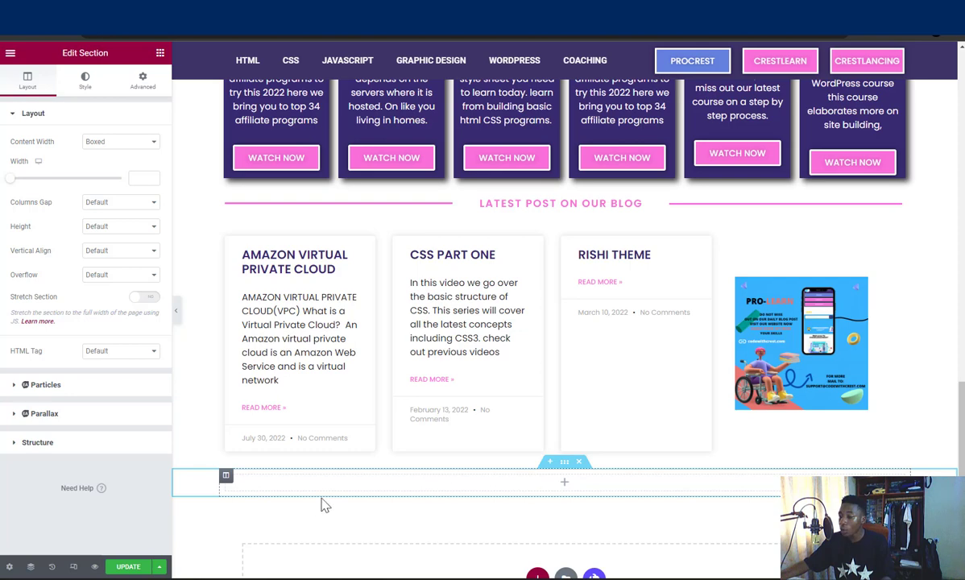
{"action": "left_click", "coordinate": [225, 477]}
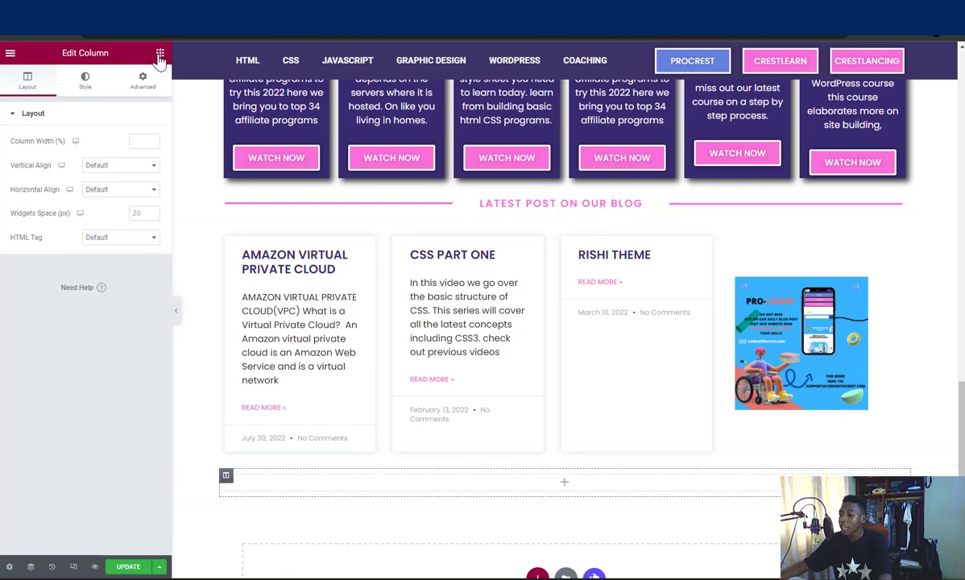
{"action": "left_click", "coordinate": [226, 479]}
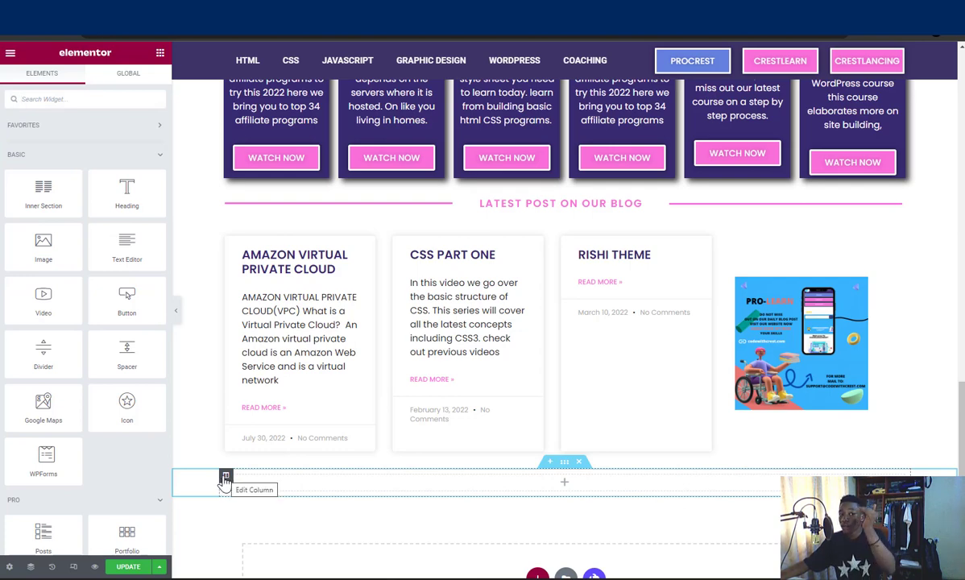
{"action": "right_click", "coordinate": [227, 479]}
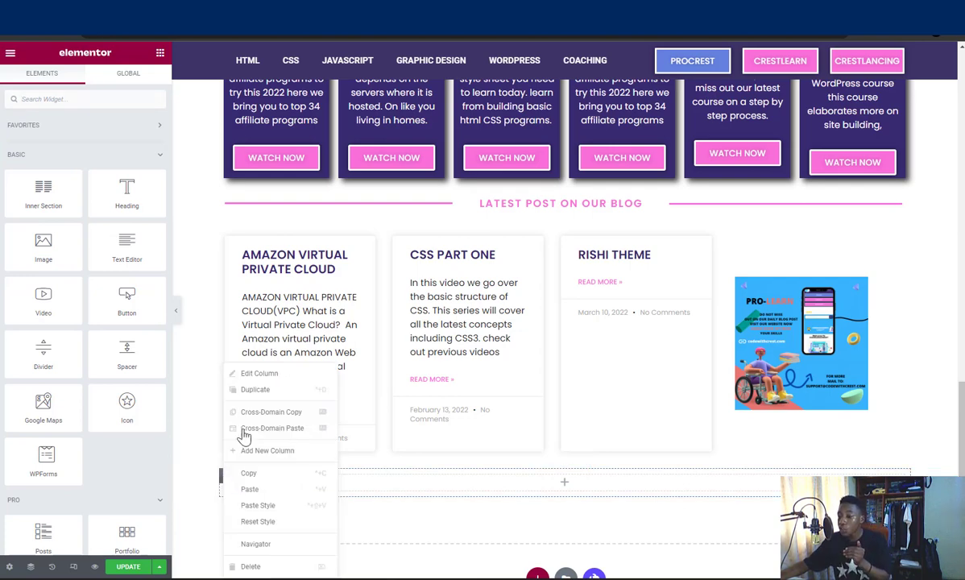
{"action": "left_click", "coordinate": [260, 391]}
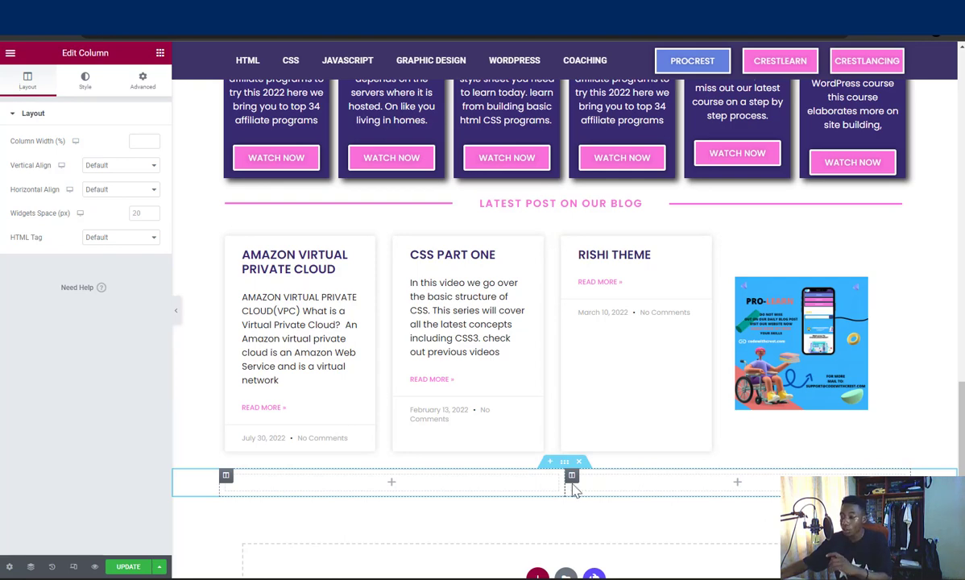
{"action": "key", "text": "ctrl+z"}
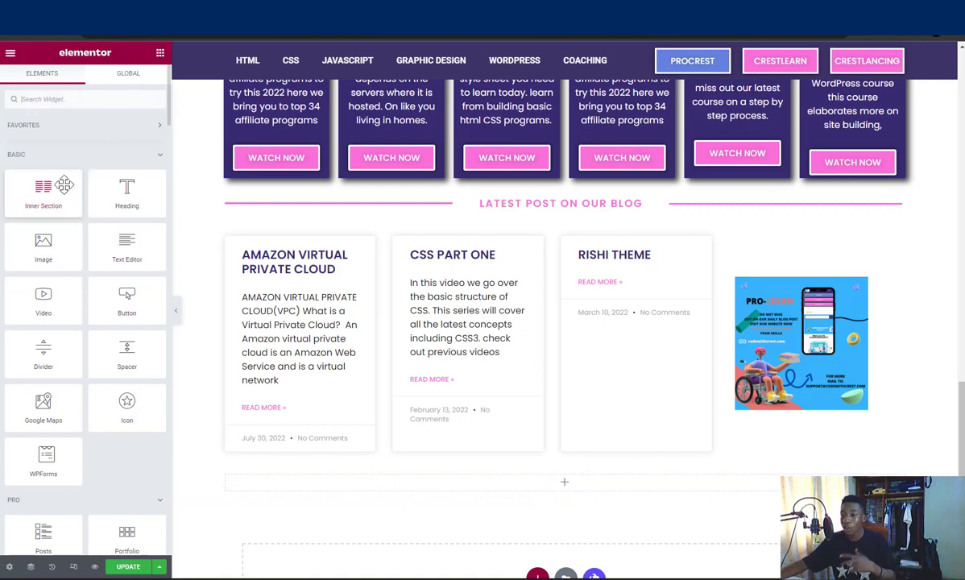
Insert an inner section into the empty section and add a heading reading "heading one" to its first column.
{"action": "left_click_drag", "start_coordinate": [43, 184], "coordinate": [315, 479]}
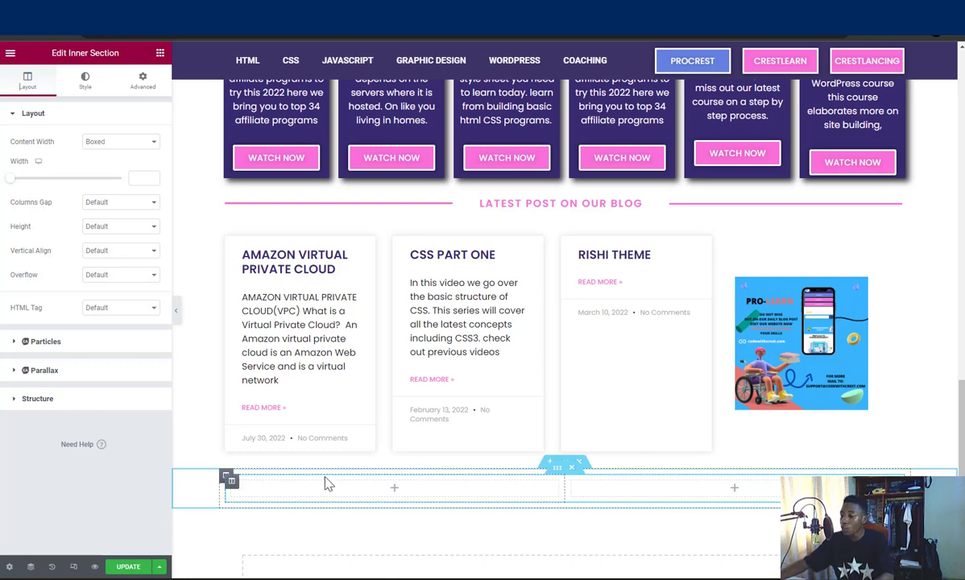
{"action": "left_click", "coordinate": [228, 481]}
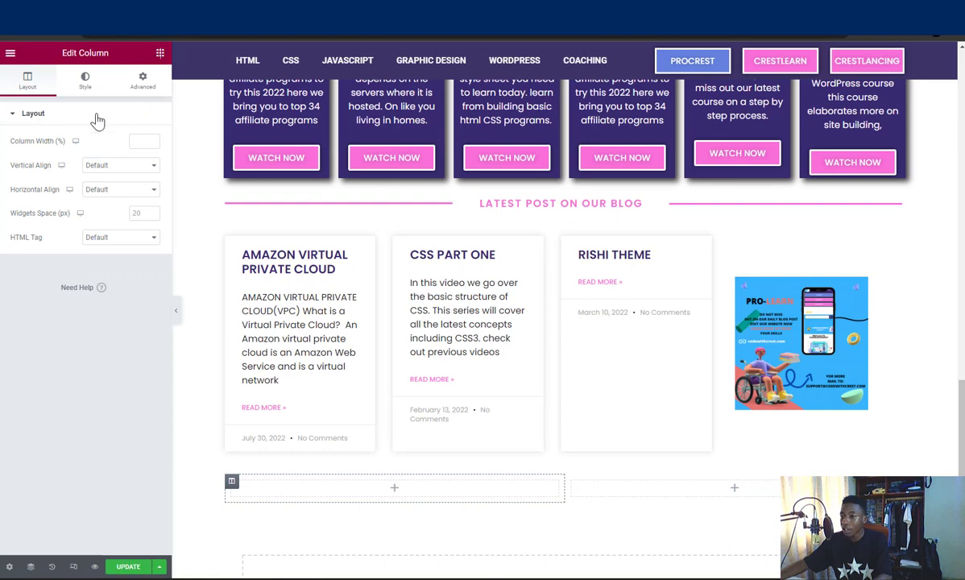
{"action": "left_click", "coordinate": [159, 52]}
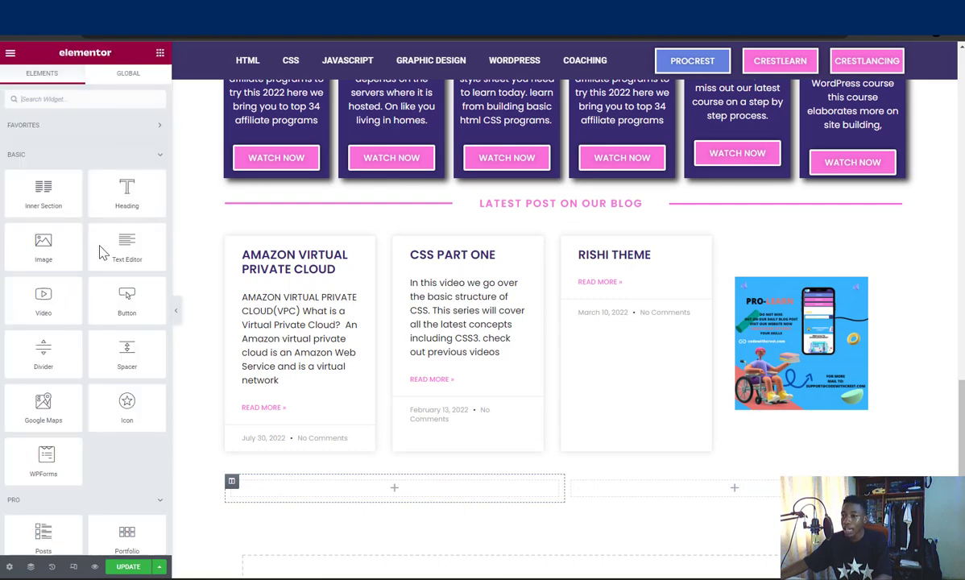
{"action": "left_click_drag", "start_coordinate": [126, 193], "coordinate": [318, 490]}
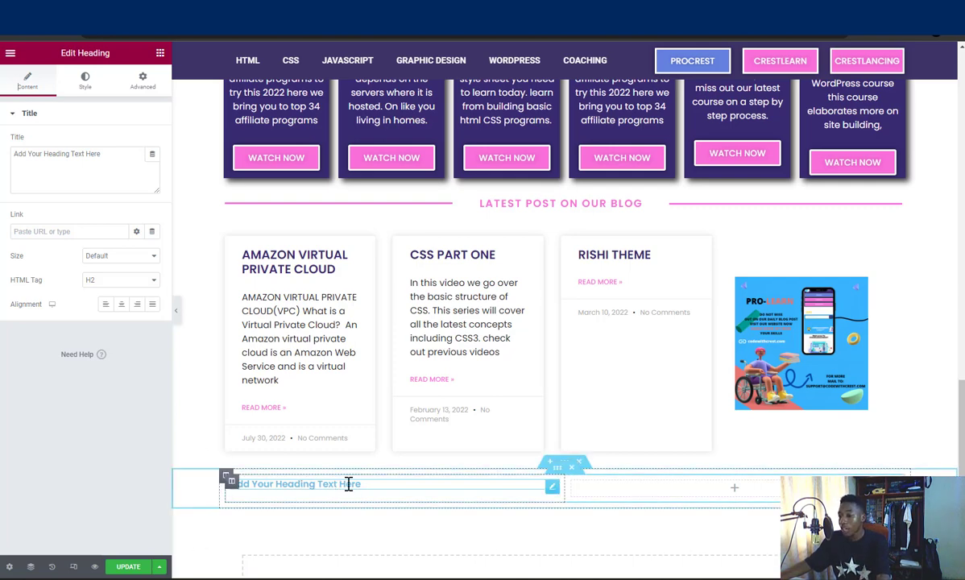
{"action": "left_click_drag", "start_coordinate": [71, 153], "coordinate": [8, 154]}
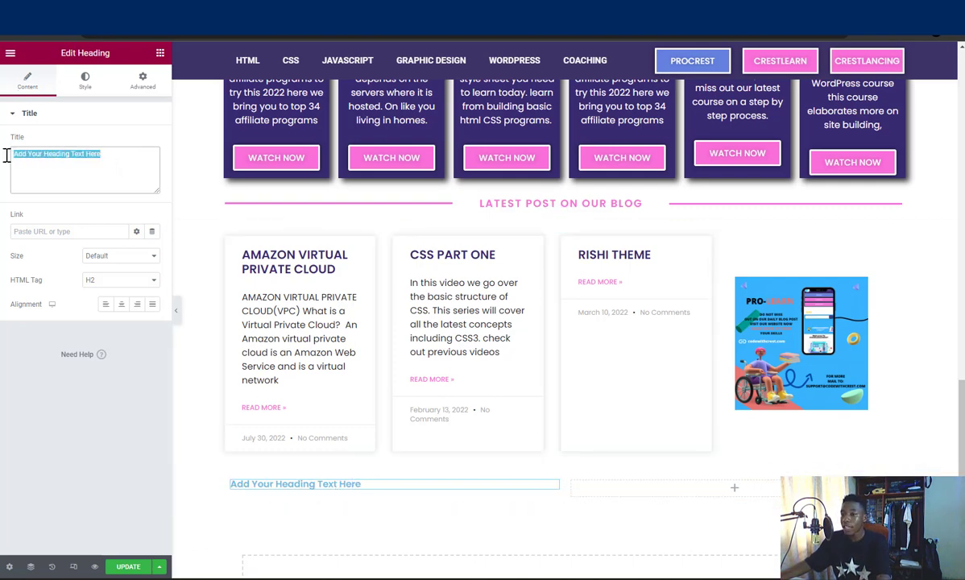
{"action": "type", "text": "heading one"}
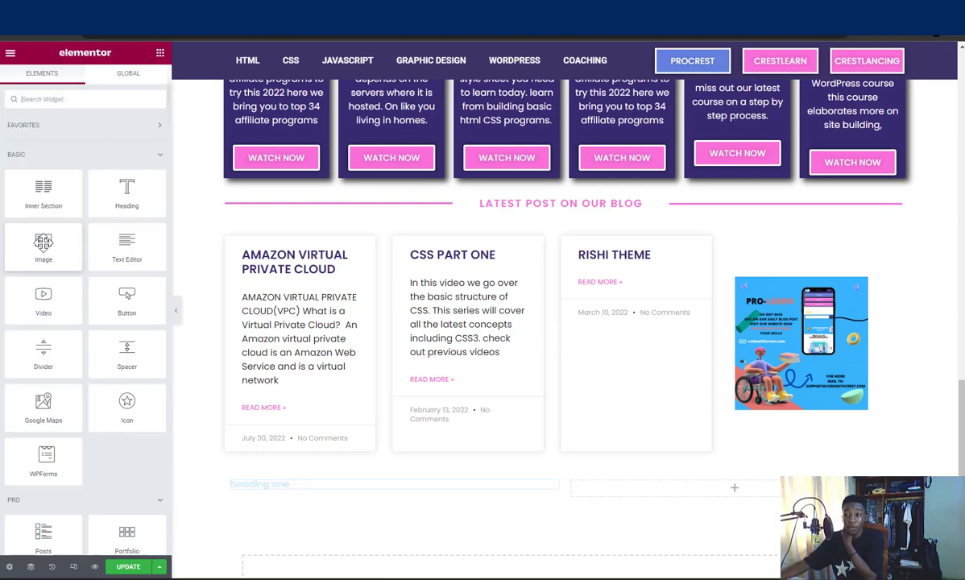
Add an image below the heading, using pexels-photomix-company-230544-1.jpg from the media library.
{"action": "left_click_drag", "start_coordinate": [43, 241], "coordinate": [282, 504]}
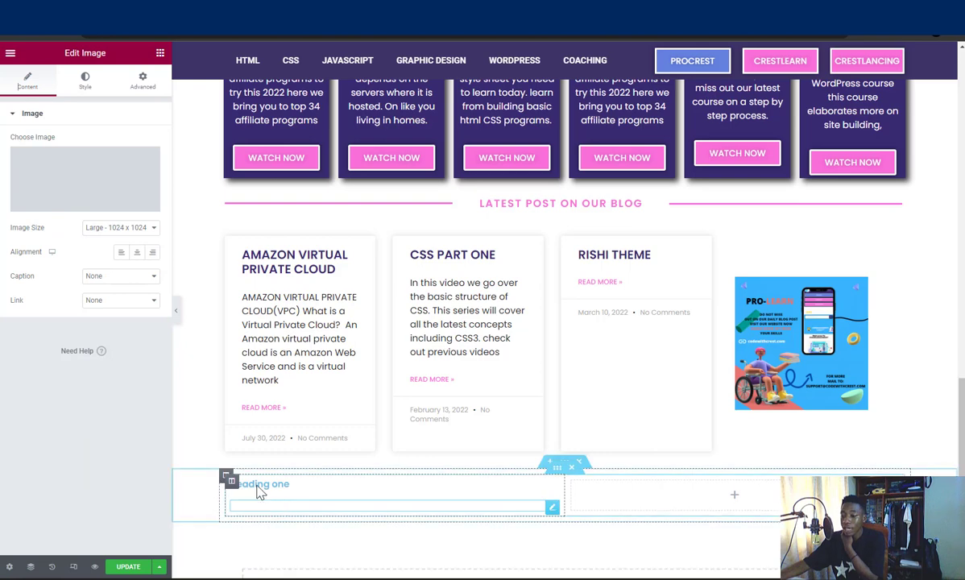
{"action": "left_click", "coordinate": [76, 205]}
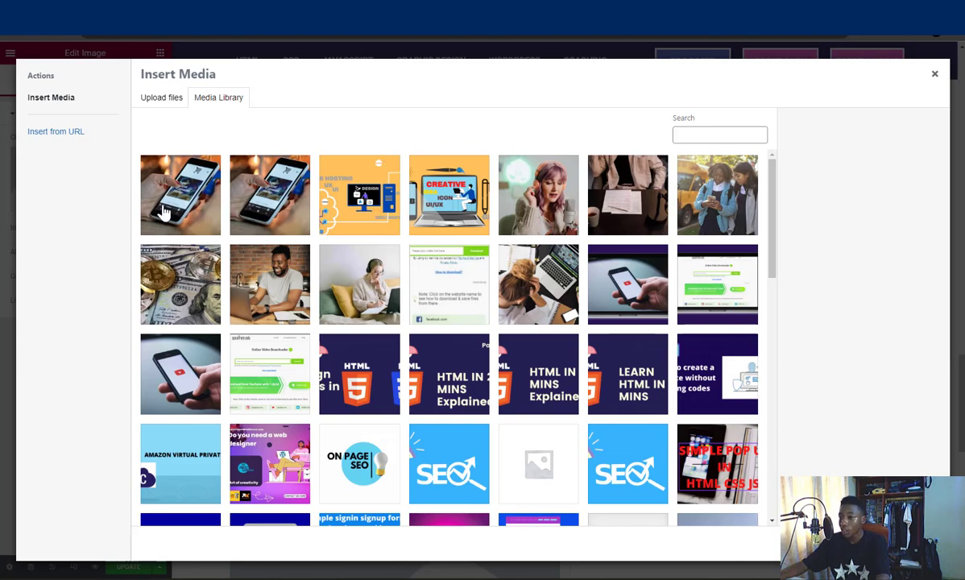
{"action": "left_click", "coordinate": [198, 209]}
{"action": "left_click", "coordinate": [899, 544]}
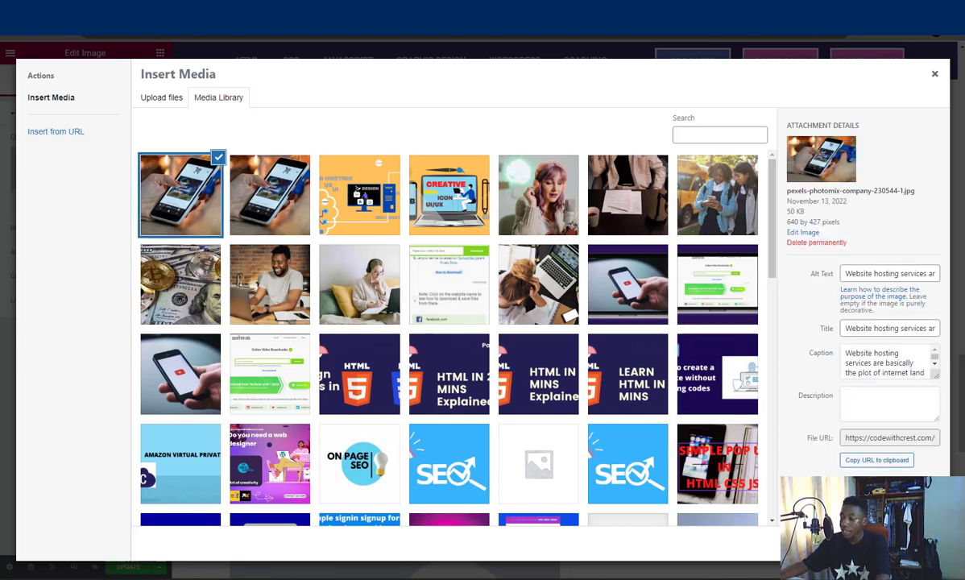
{"action": "scroll", "coordinate": [453, 443], "scroll_direction": "down", "scroll_amount": 4}
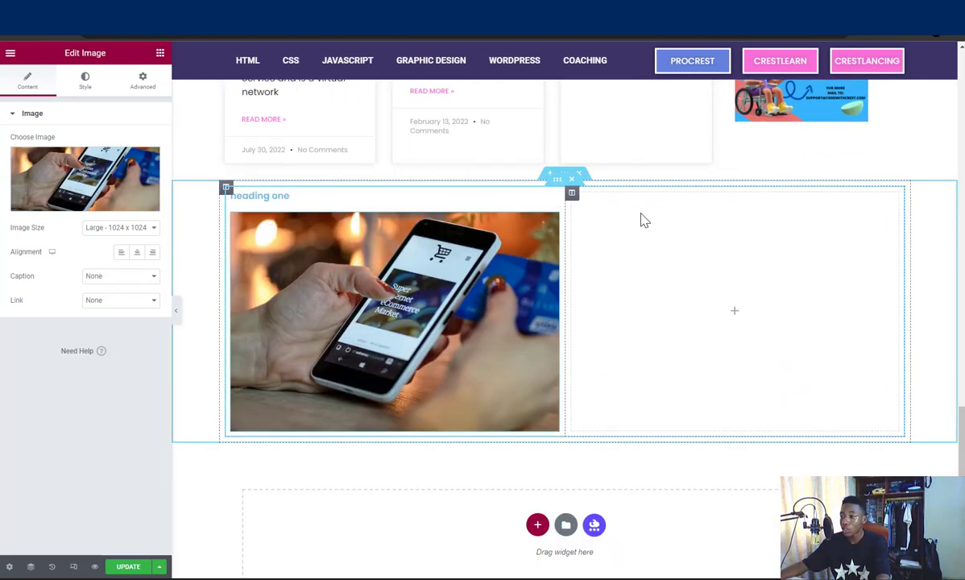
Narrow the inner section's first column and add a button with the default text below its image.
{"action": "left_click_drag", "start_coordinate": [566, 237], "coordinate": [362, 266]}
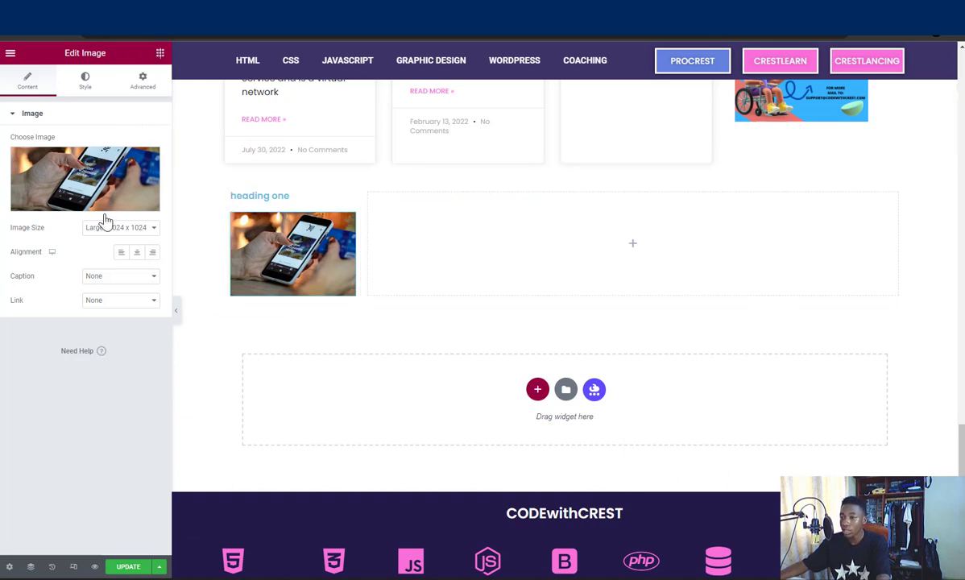
{"action": "left_click", "coordinate": [159, 52]}
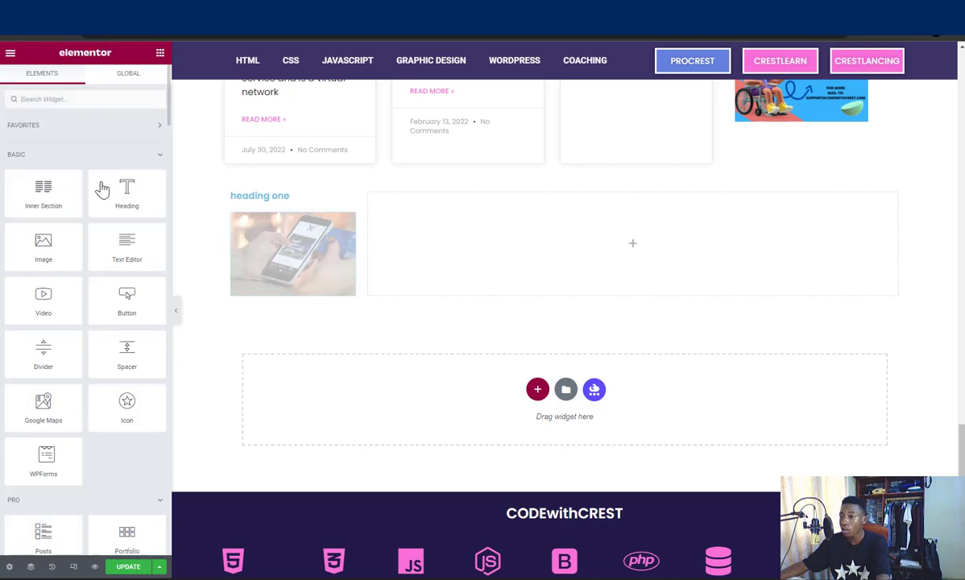
{"action": "left_click_drag", "start_coordinate": [127, 302], "coordinate": [293, 323]}
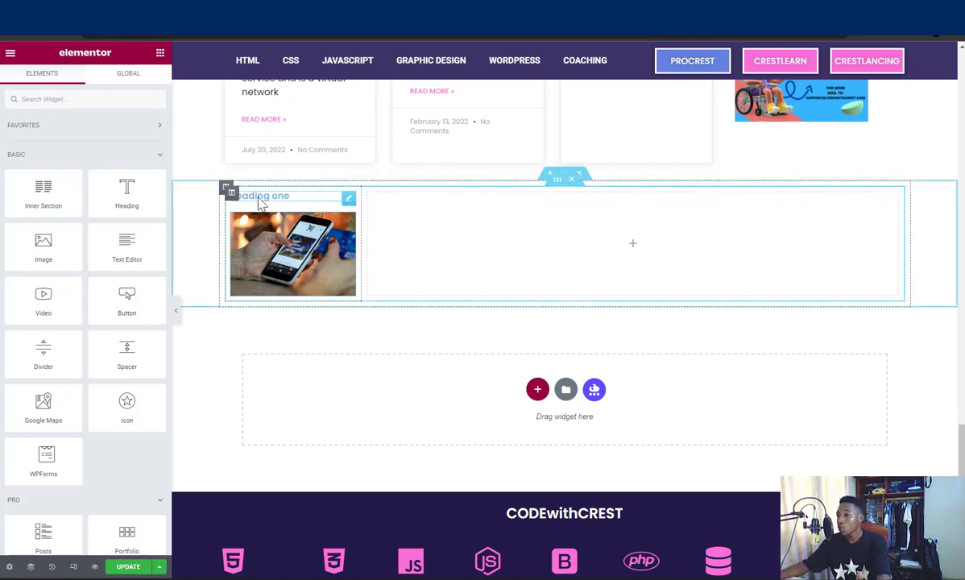
{"action": "left_click_drag", "start_coordinate": [112, 301], "coordinate": [278, 303]}
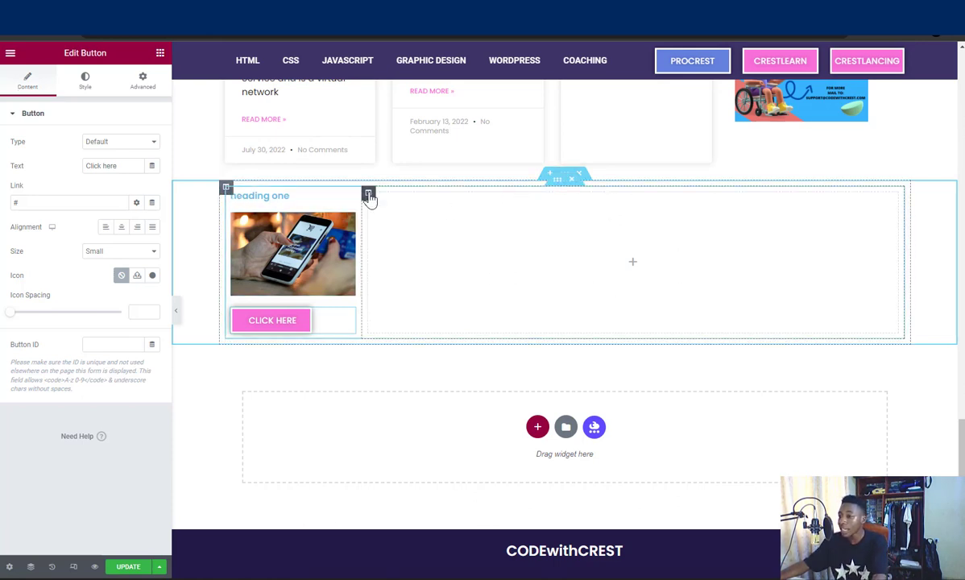
Delete the empty second column of the inner section.
{"action": "right_click", "coordinate": [369, 198]}
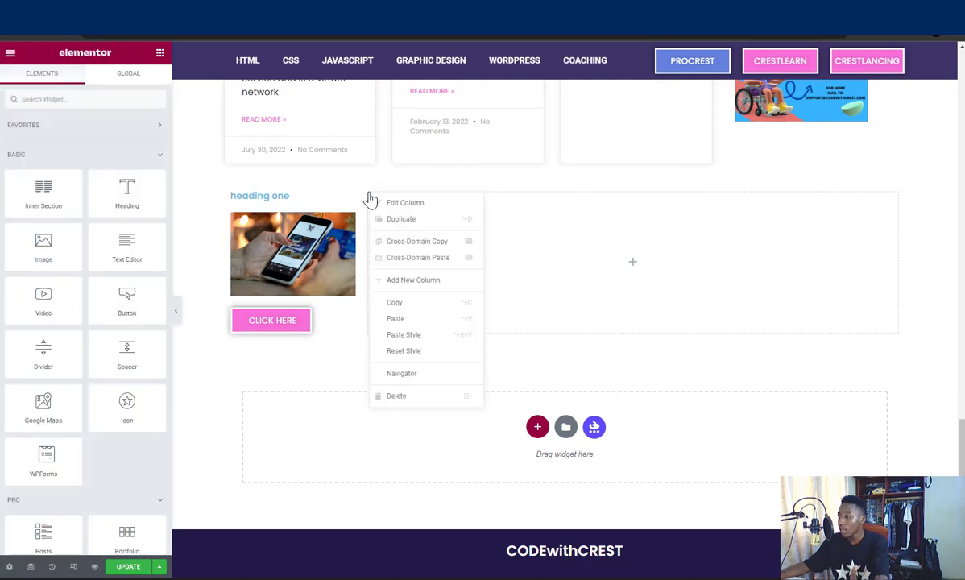
{"action": "left_click", "coordinate": [399, 396]}
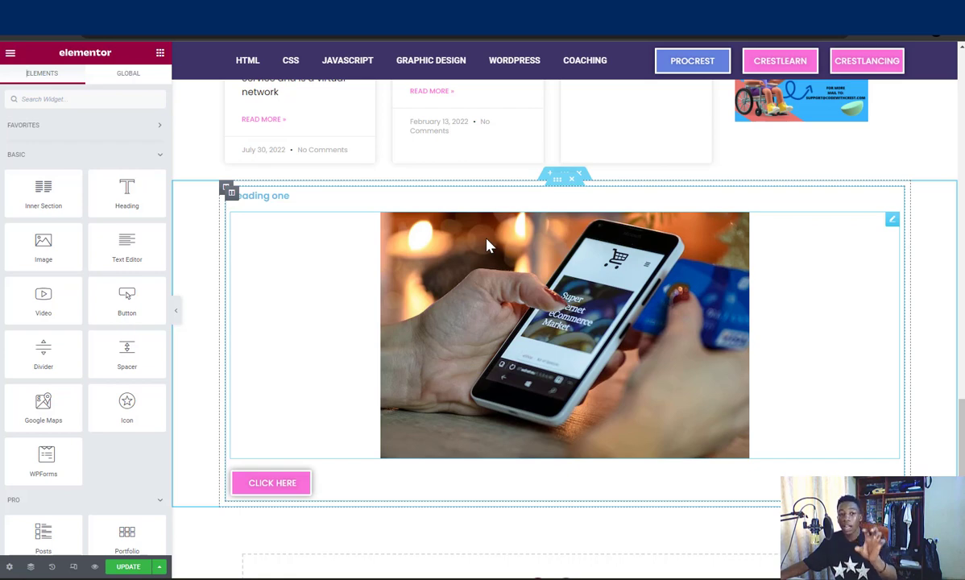
Duplicate the card column three times so the inner section holds four identical cards in one row.
{"action": "right_click", "coordinate": [232, 195]}
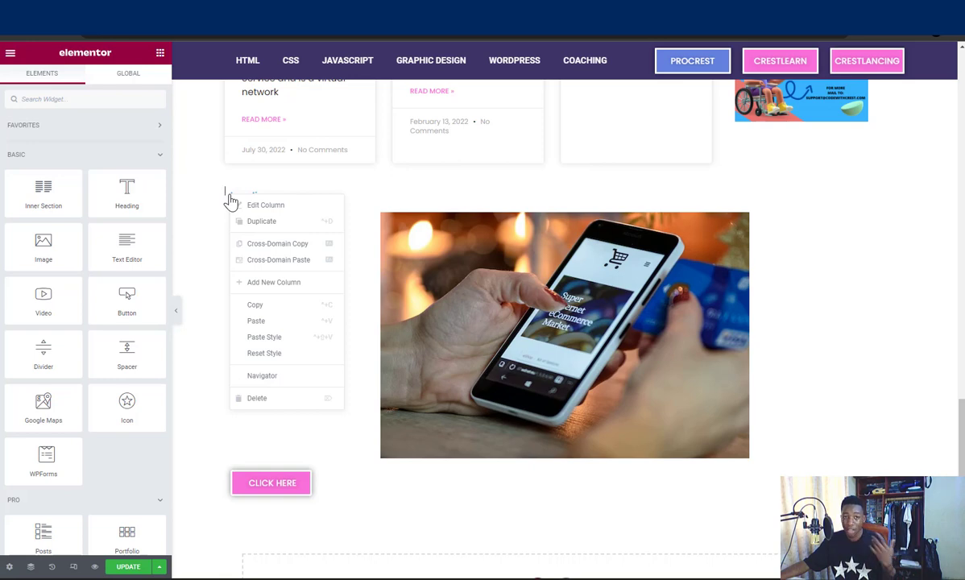
{"action": "left_click", "coordinate": [261, 223]}
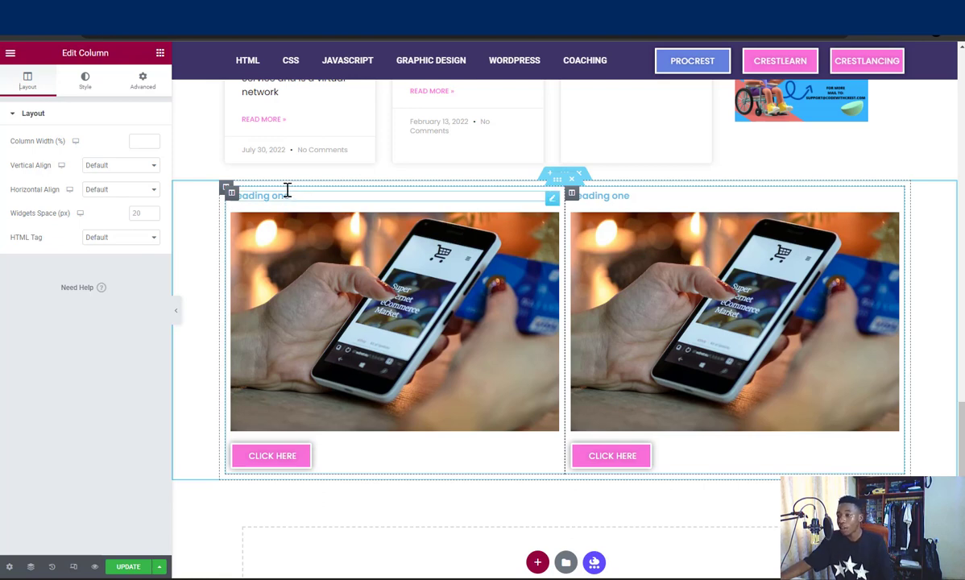
{"action": "right_click", "coordinate": [252, 208]}
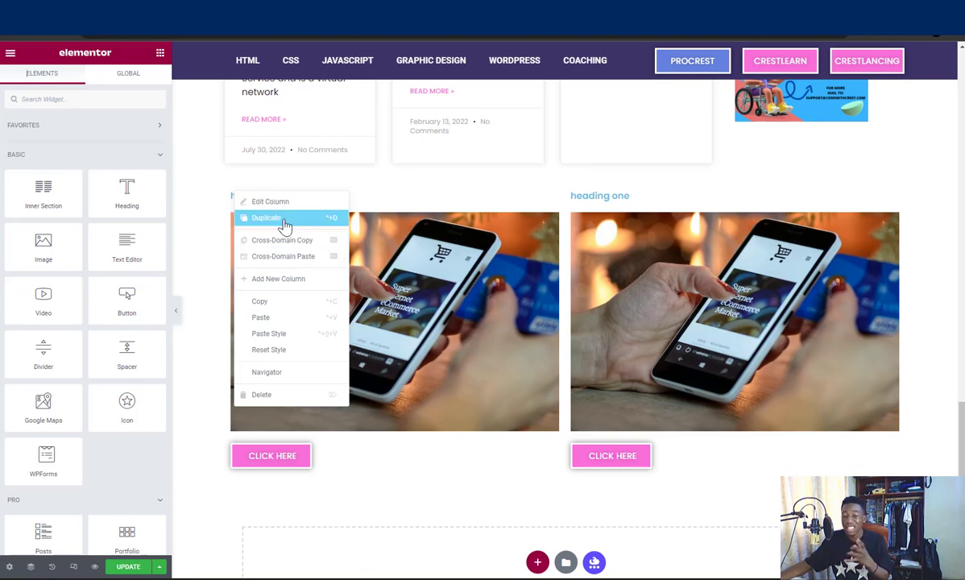
{"action": "left_click", "coordinate": [274, 219]}
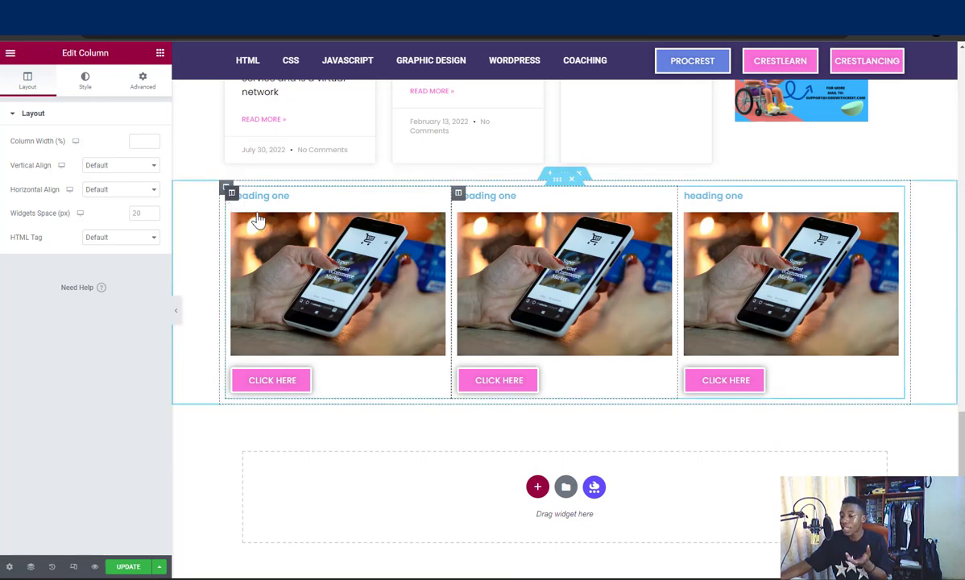
{"action": "right_click", "coordinate": [234, 201]}
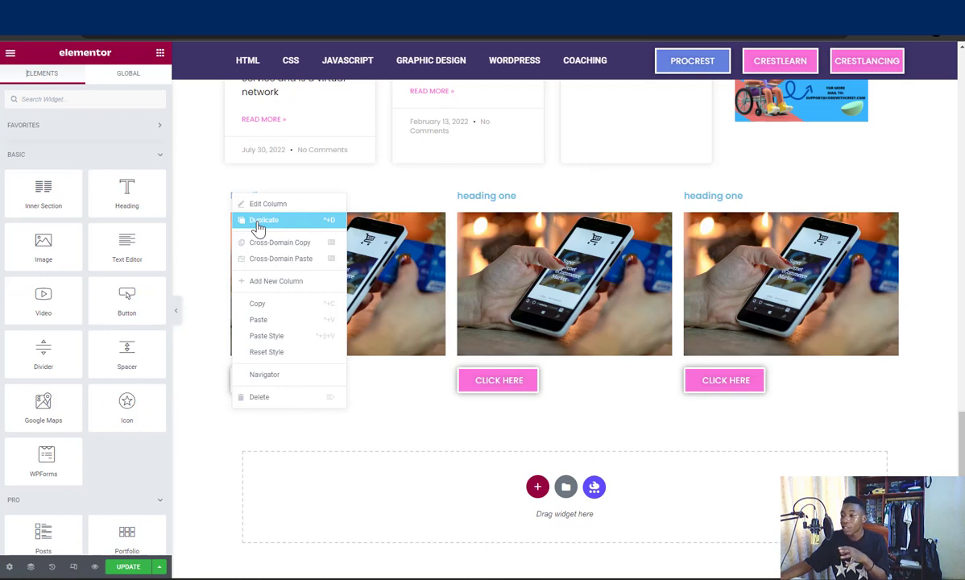
{"action": "left_click", "coordinate": [260, 223]}
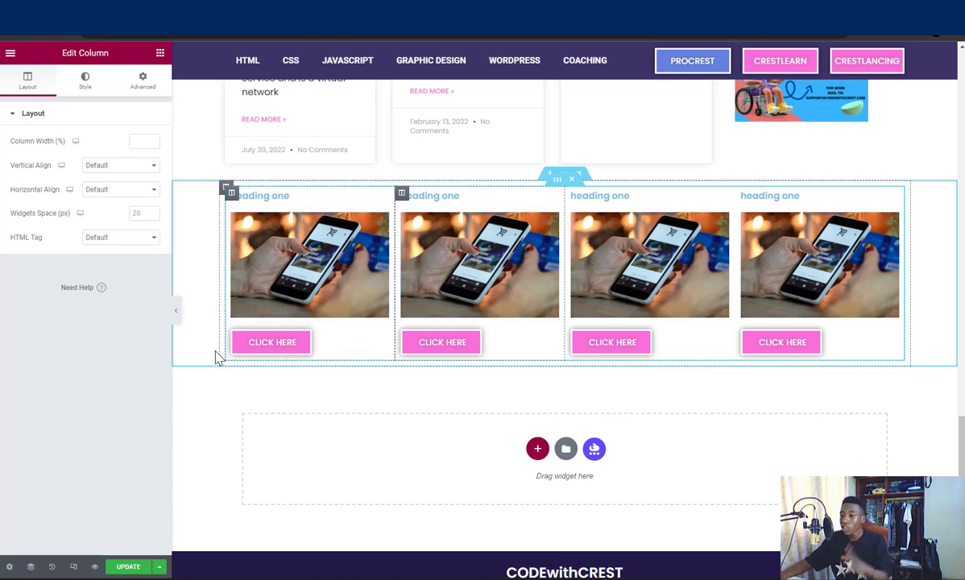
Duplicate the entire four-card inner section to create a second row of cards below it.
{"action": "right_click", "coordinate": [558, 180]}
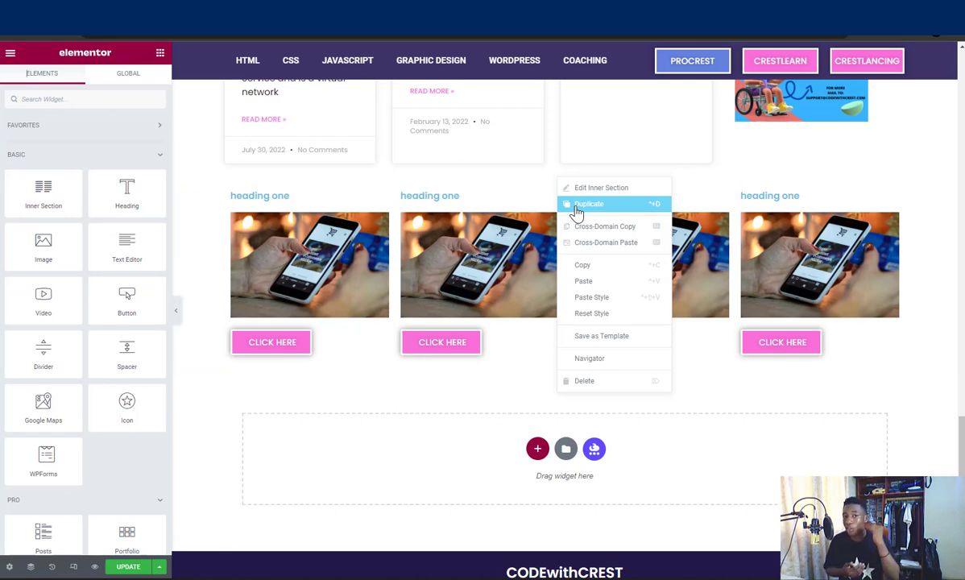
{"action": "left_click", "coordinate": [576, 206]}
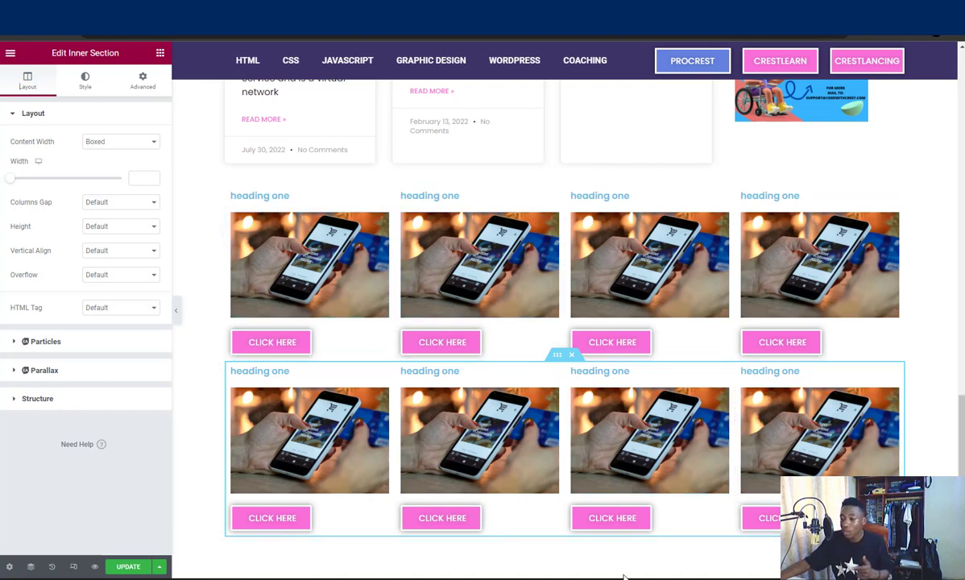
{"action": "mouse_move", "coordinate": [625, 577]}
{"action": "left_click", "coordinate": [666, 550]}
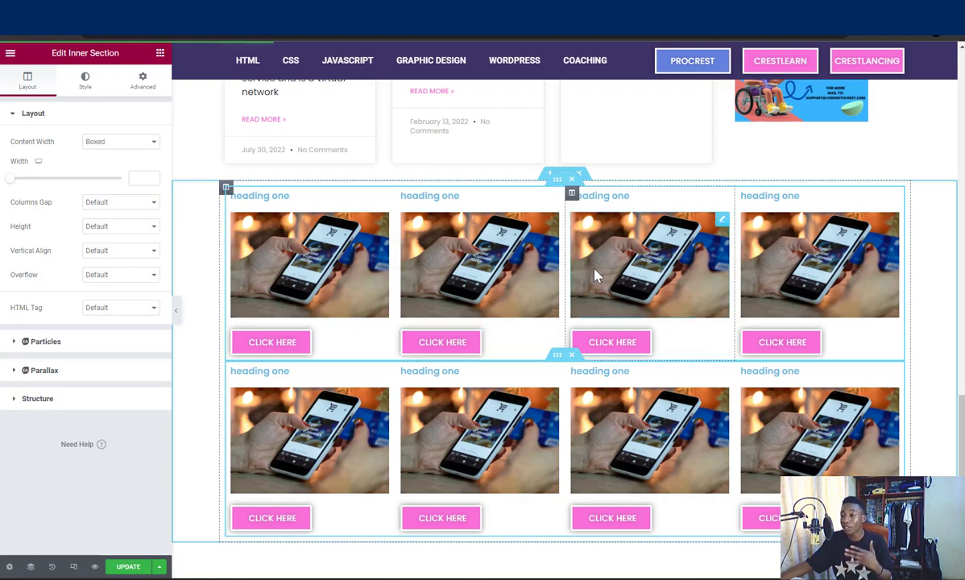
Examine how the home page's existing course, service and hero sections are arranged in columns.
{"action": "scroll", "coordinate": [515, 273], "scroll_direction": "up", "scroll_amount": 4}
{"action": "scroll", "coordinate": [514, 278], "scroll_direction": "up", "scroll_amount": 5}
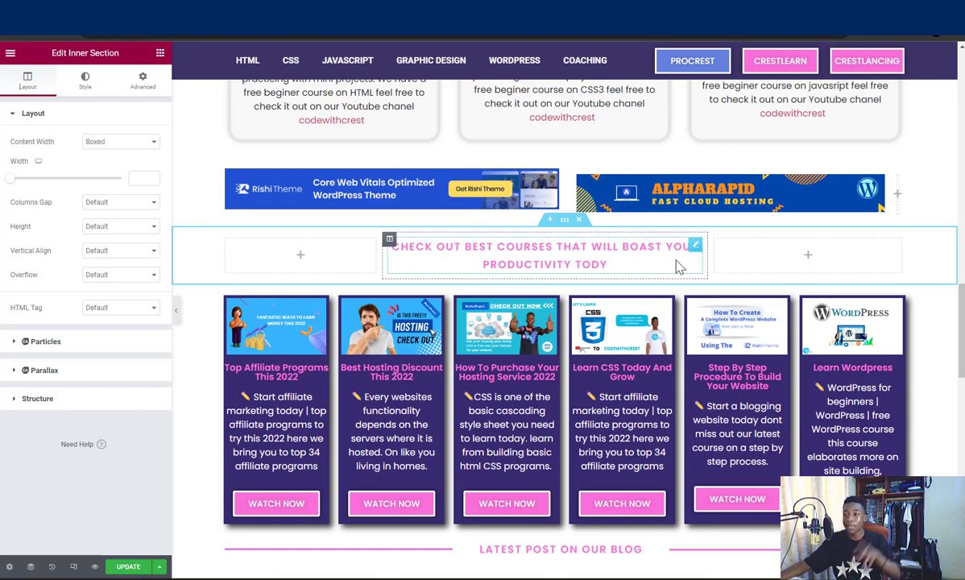
{"action": "scroll", "coordinate": [669, 248], "scroll_direction": "up", "scroll_amount": 5}
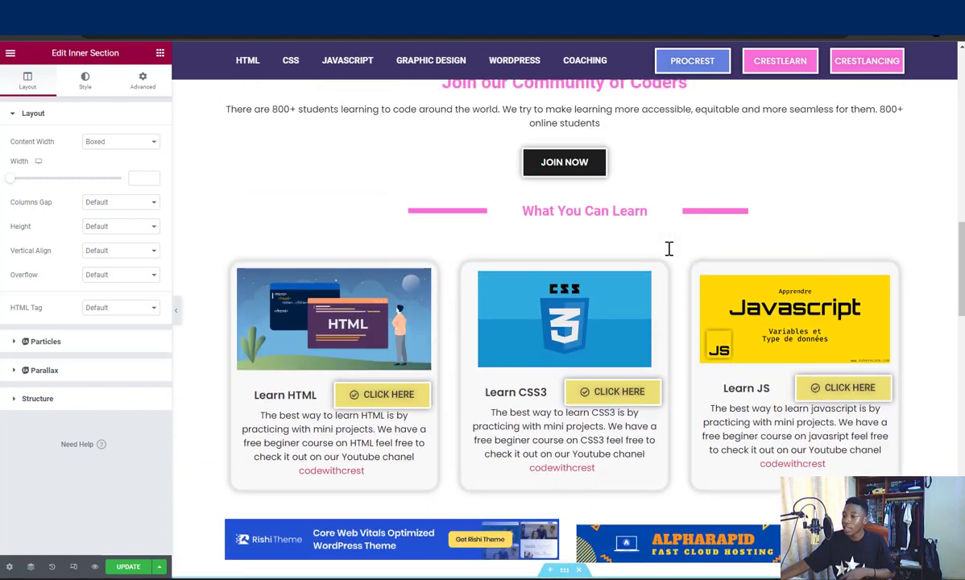
{"action": "scroll", "coordinate": [668, 248], "scroll_direction": "up", "scroll_amount": 6}
{"action": "scroll", "coordinate": [669, 248], "scroll_direction": "down", "scroll_amount": 2}
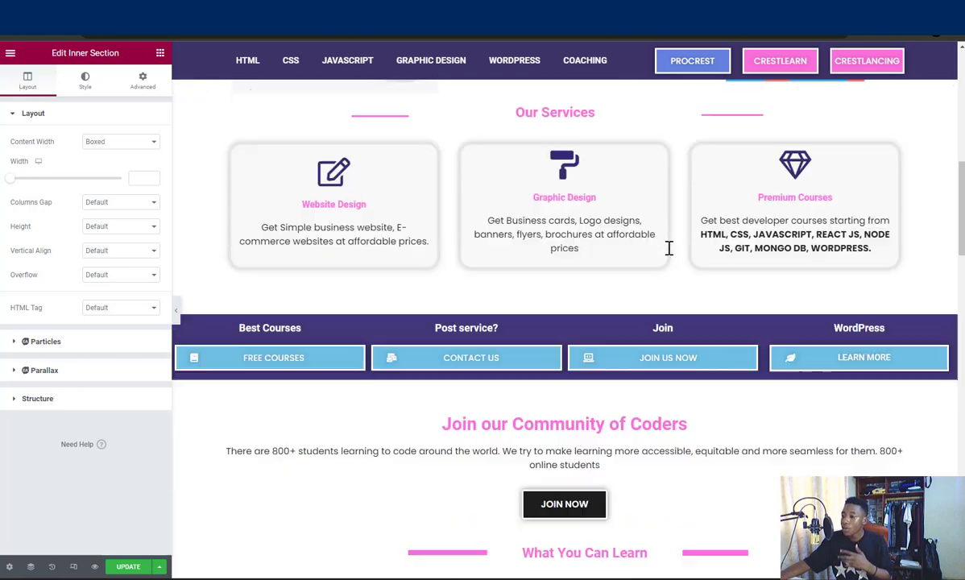
{"action": "scroll", "coordinate": [669, 248], "scroll_direction": "down", "scroll_amount": 4}
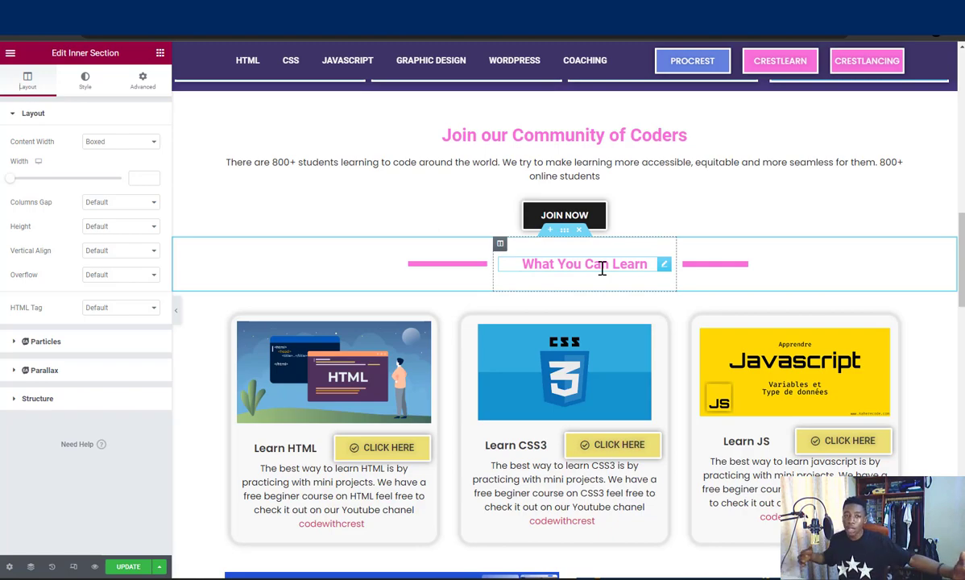
{"action": "scroll", "coordinate": [602, 268], "scroll_direction": "up", "scroll_amount": 2}
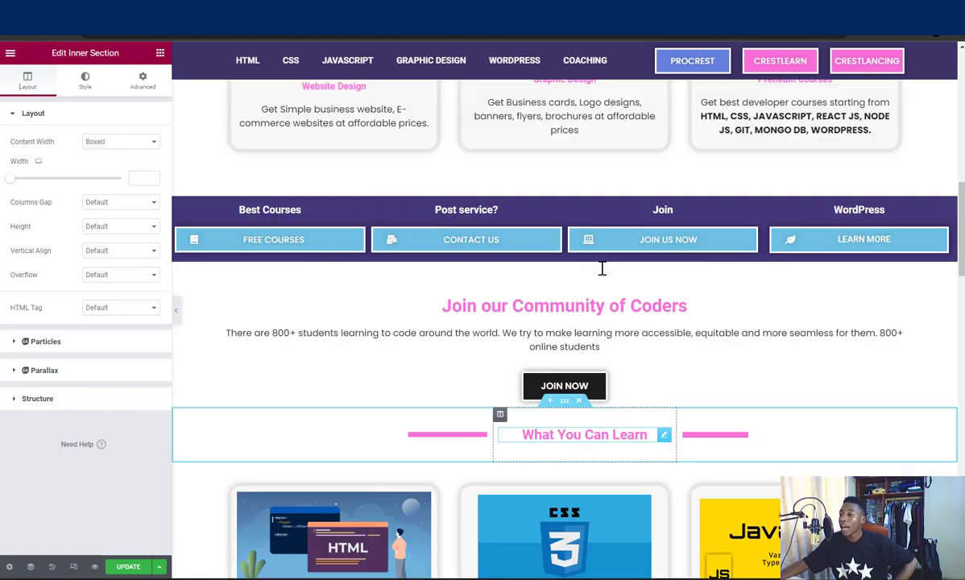
{"action": "scroll", "coordinate": [602, 268], "scroll_direction": "up", "scroll_amount": 10}
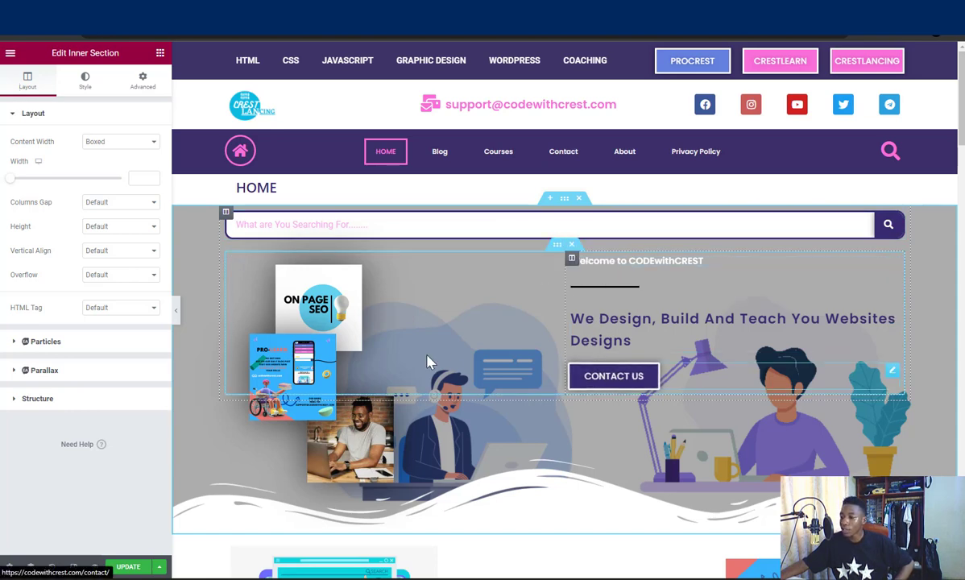
{"action": "left_click", "coordinate": [277, 364]}
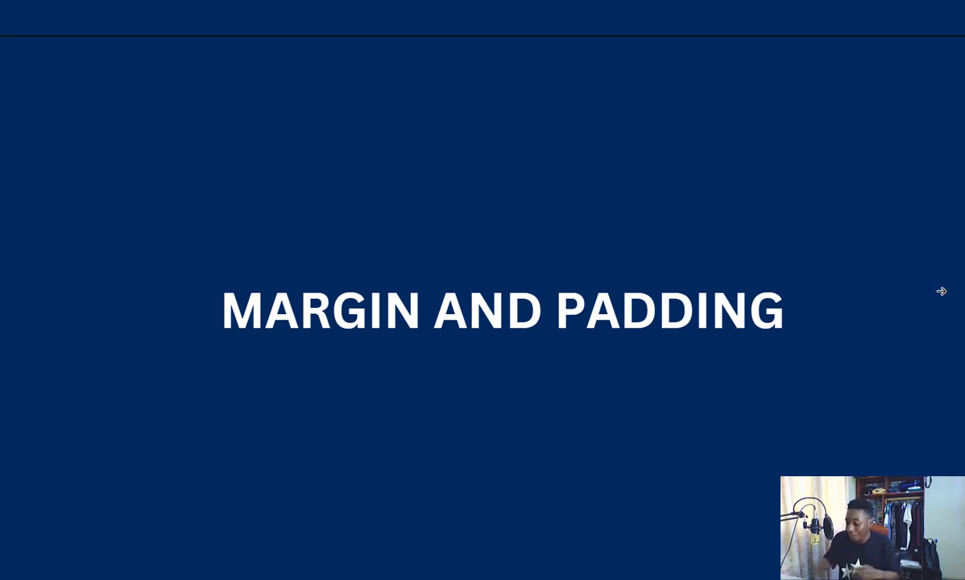
{"action": "left_click", "coordinate": [941, 292]}
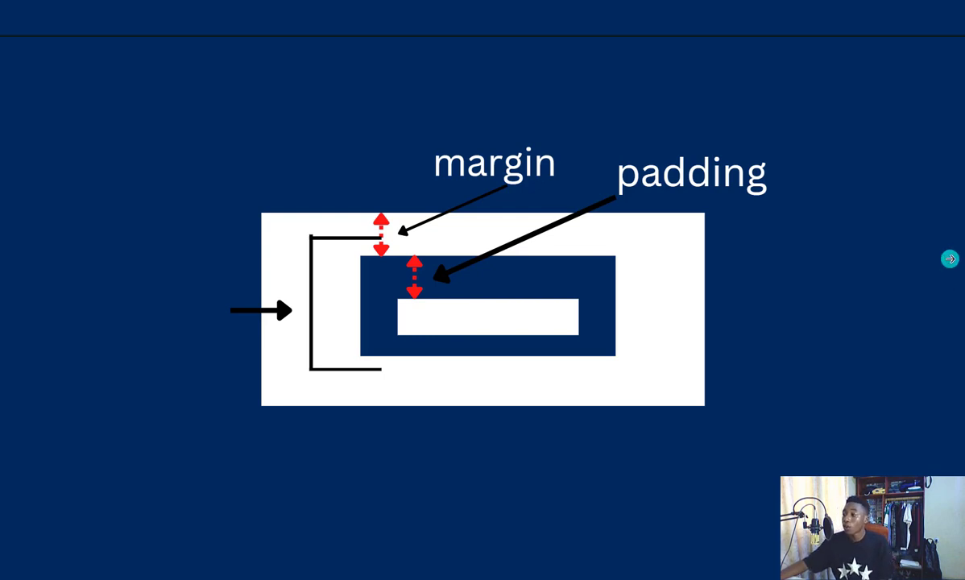
{"action": "left_click", "coordinate": [950, 259]}
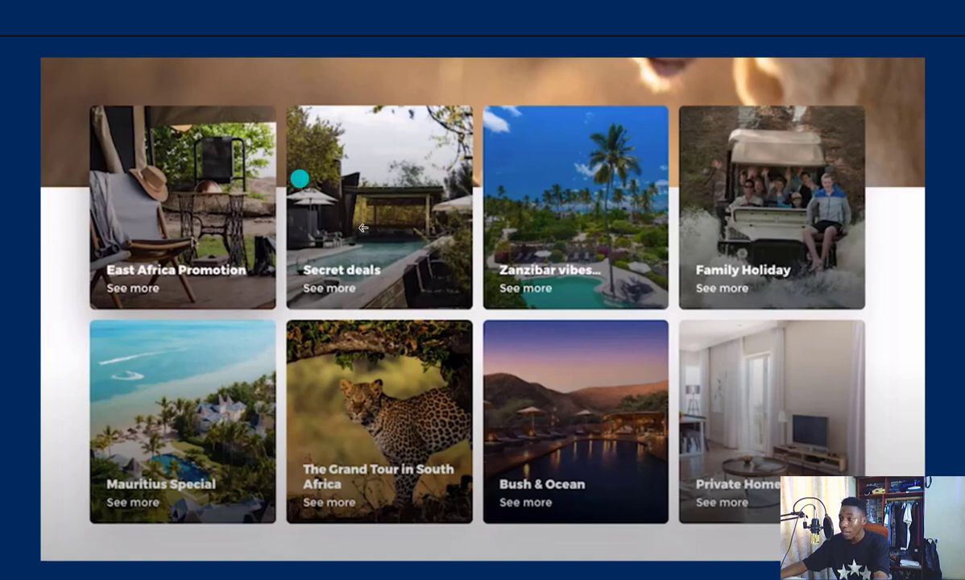
{"action": "left_click", "coordinate": [952, 295]}
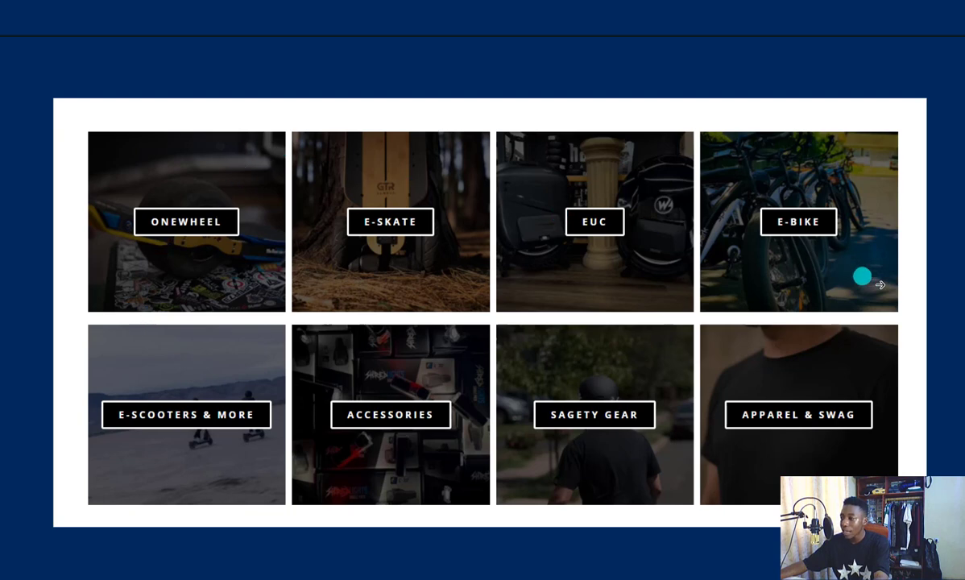
{"action": "left_click", "coordinate": [946, 298]}
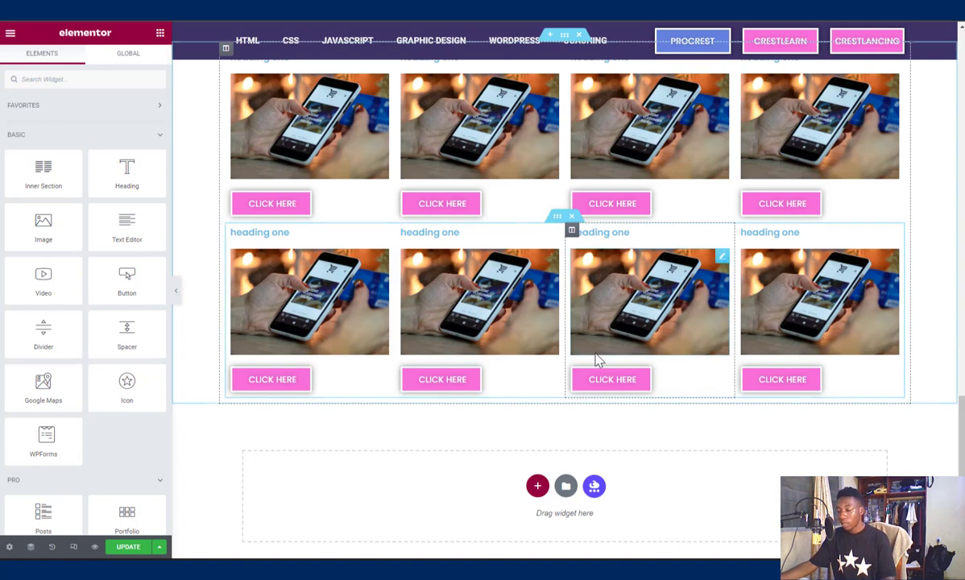
Add a new section with four equal columns below the two card rows.
{"action": "scroll", "coordinate": [515, 389], "scroll_direction": "down", "scroll_amount": 1}
{"action": "scroll", "coordinate": [516, 389], "scroll_direction": "down", "scroll_amount": 3}
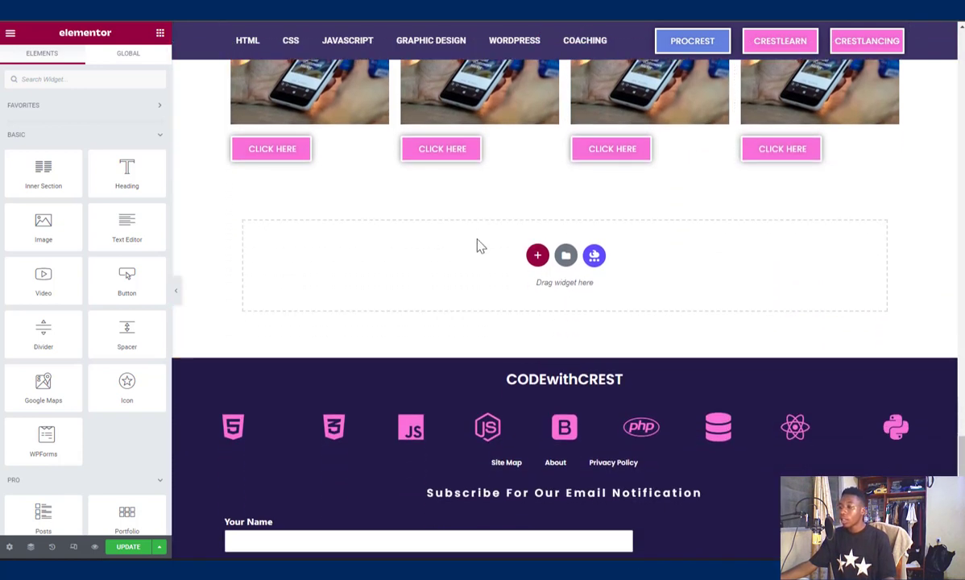
{"action": "left_click", "coordinate": [536, 254]}
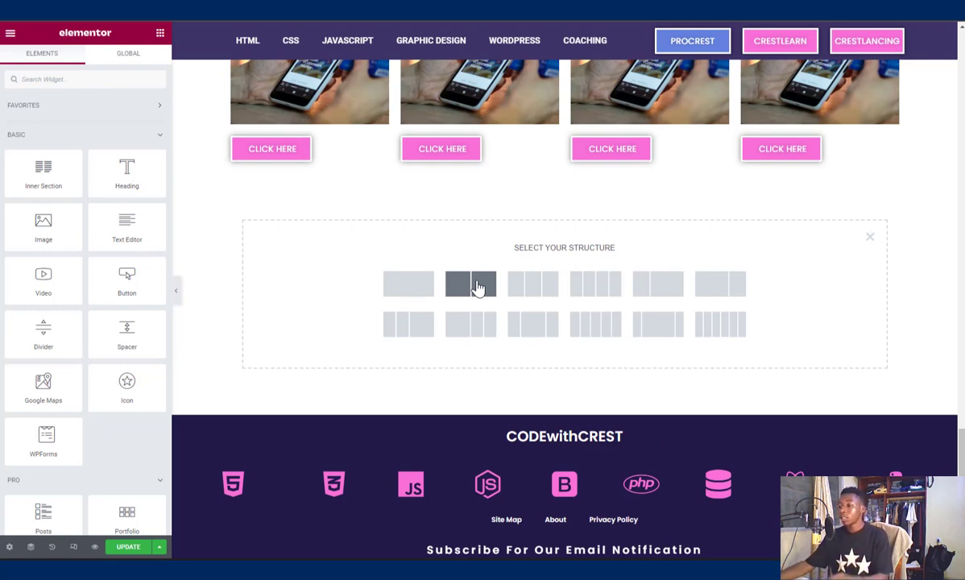
{"action": "left_click", "coordinate": [595, 290]}
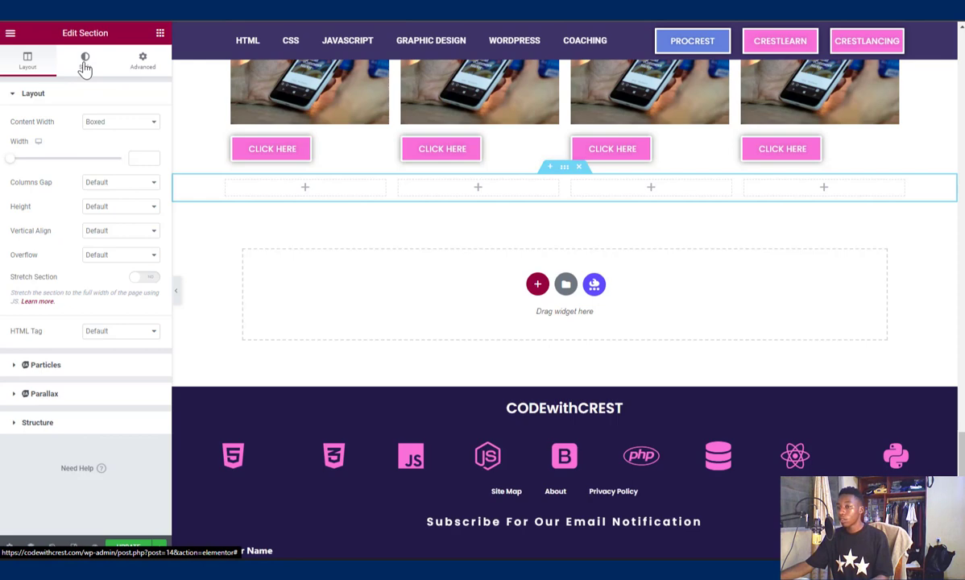
Unlink the new section's margin values and its padding values so each side can be set separately.
{"action": "left_click", "coordinate": [142, 63]}
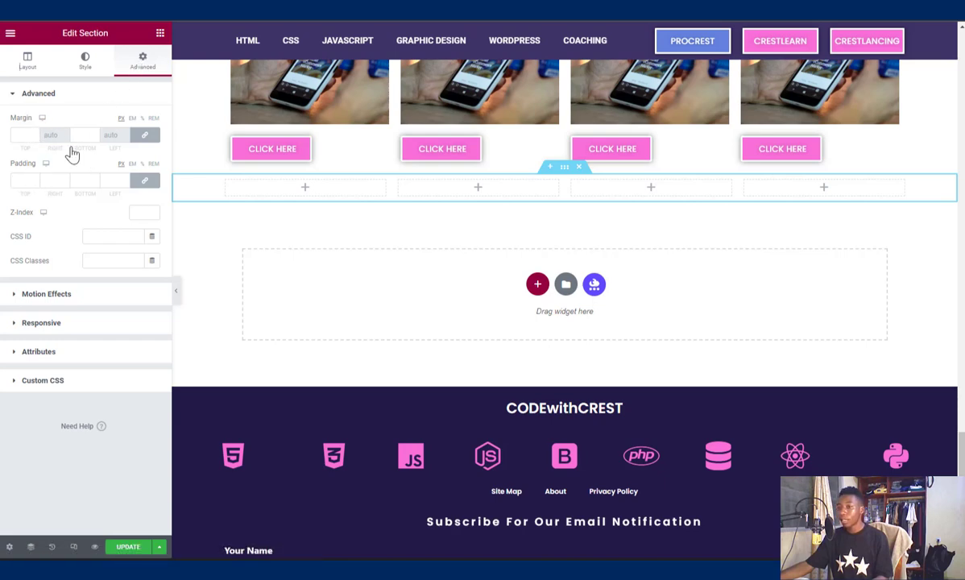
{"action": "left_click", "coordinate": [145, 137]}
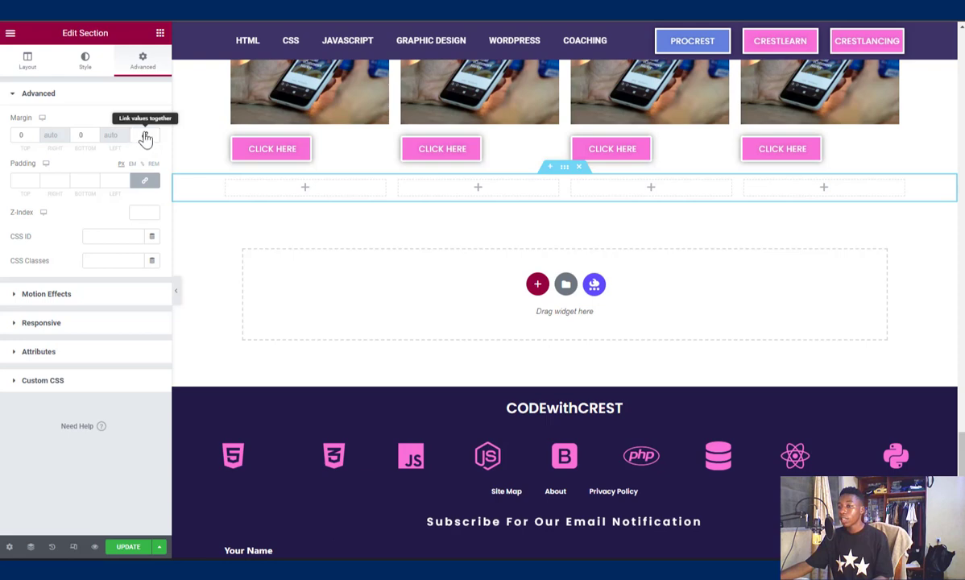
{"action": "left_click", "coordinate": [146, 184]}
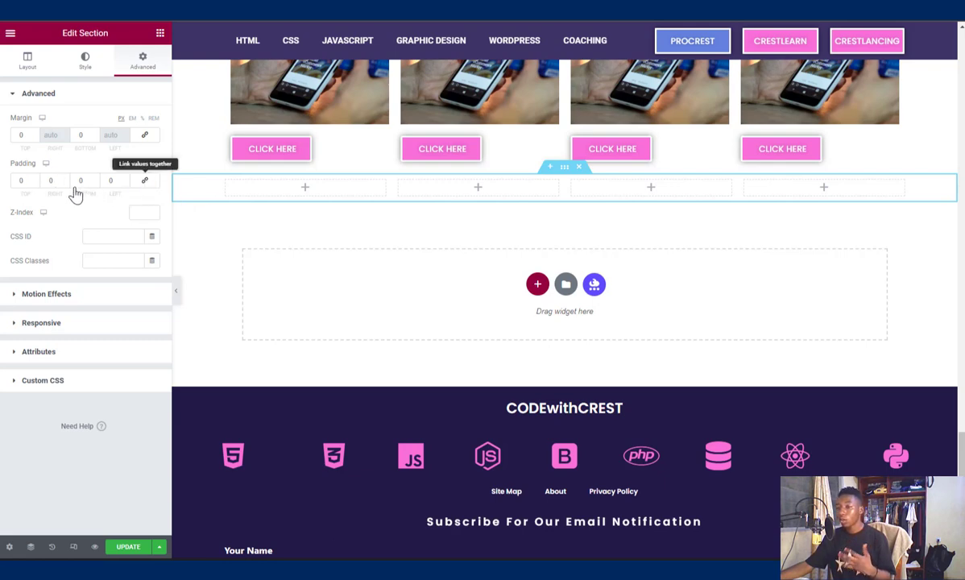
Try a linked padding of 10 px on all four sides of the new section, and reset it to 0.
{"action": "left_click", "coordinate": [146, 182]}
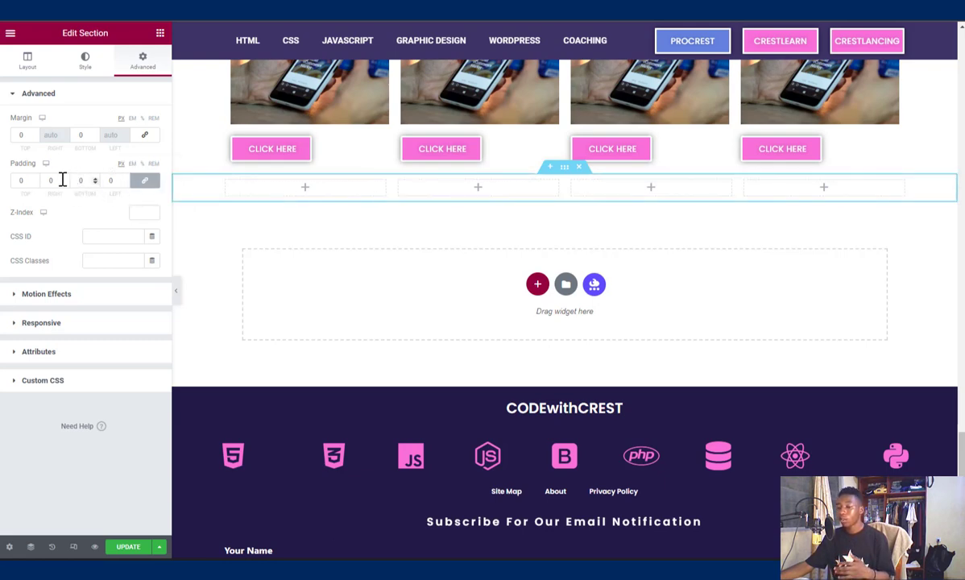
{"action": "left_click", "coordinate": [109, 179]}
{"action": "type", "text": "10"}
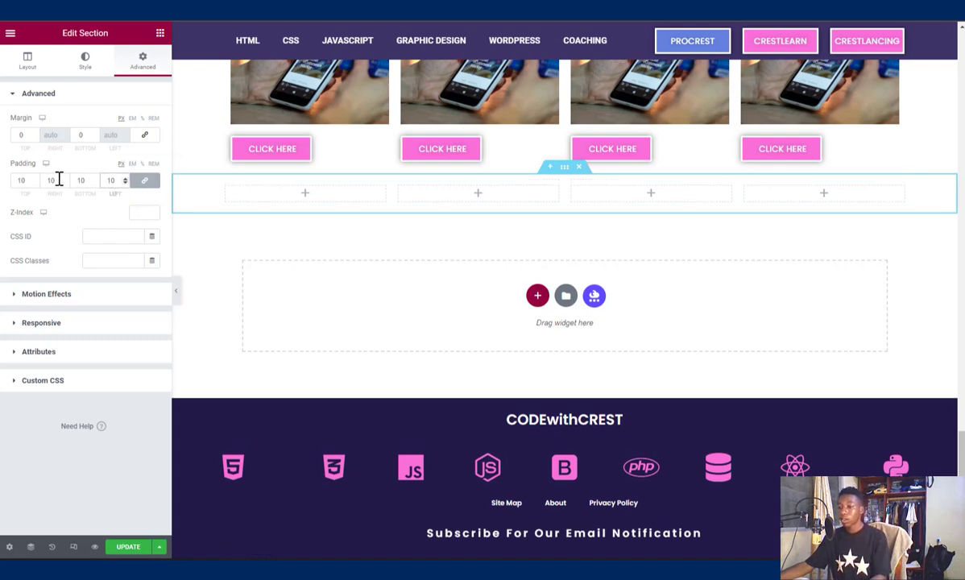
{"action": "left_click", "coordinate": [143, 180]}
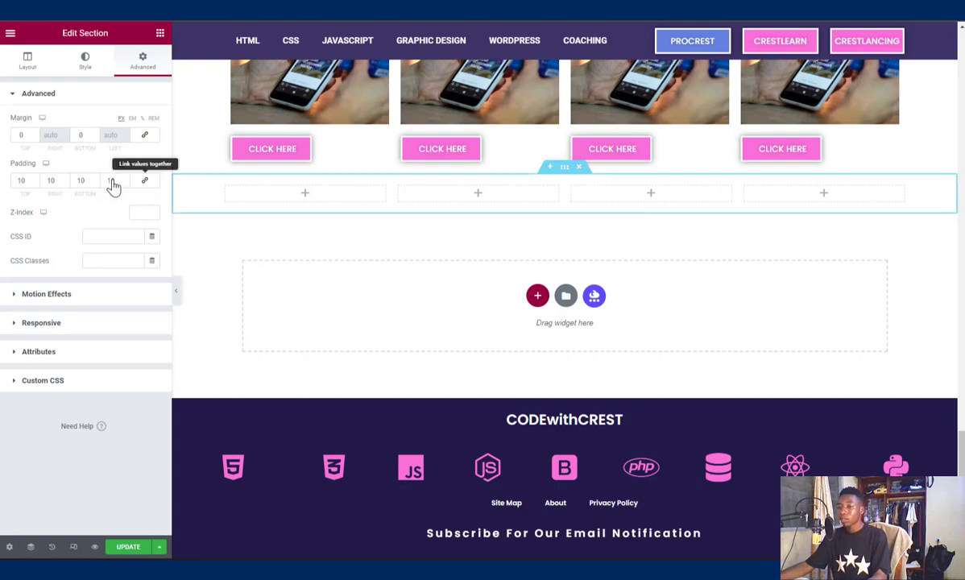
{"action": "left_click", "coordinate": [112, 180]}
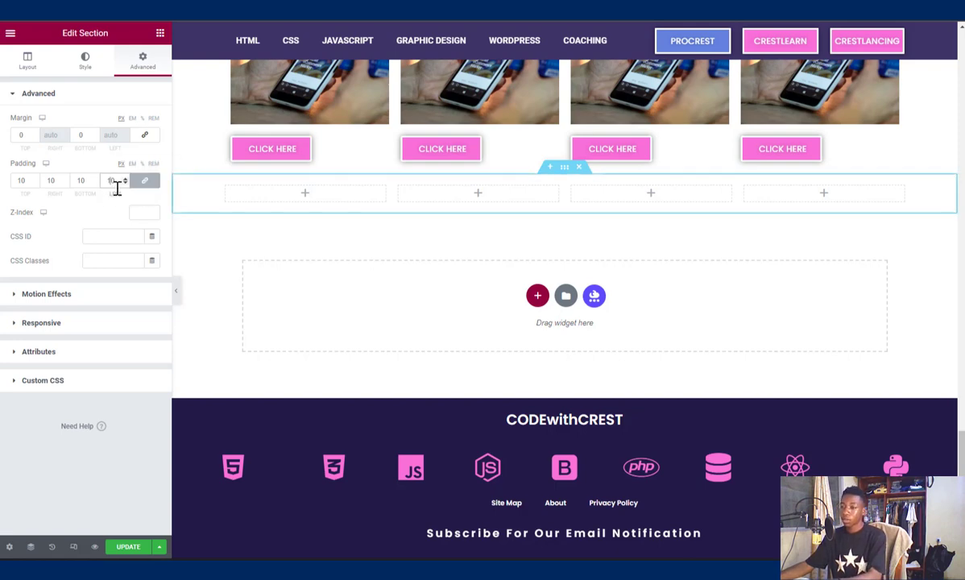
{"action": "key", "text": "BackSpace"}
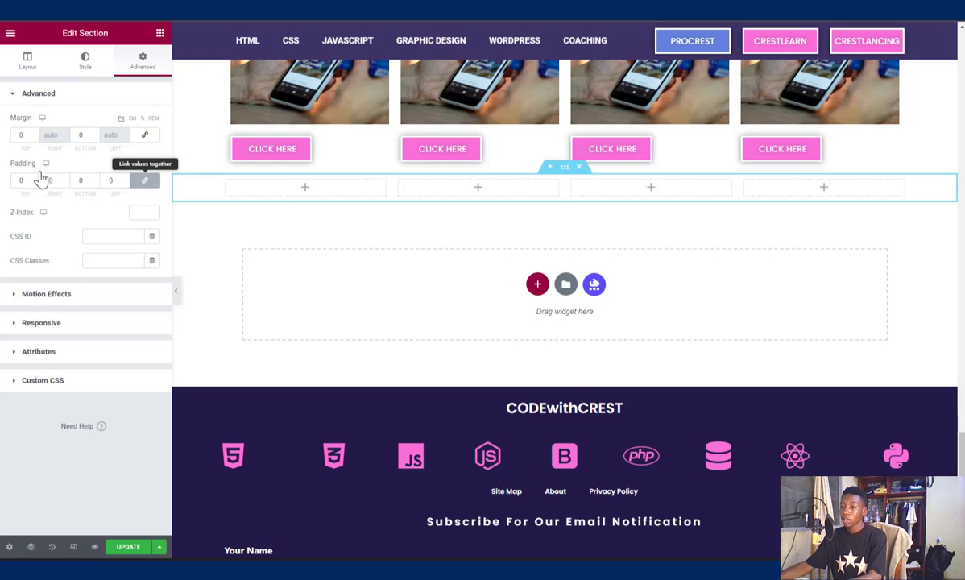
Try an unlinked top padding of 10 px and a far larger one on the new section, and reset it to 0.
{"action": "left_click", "coordinate": [18, 181]}
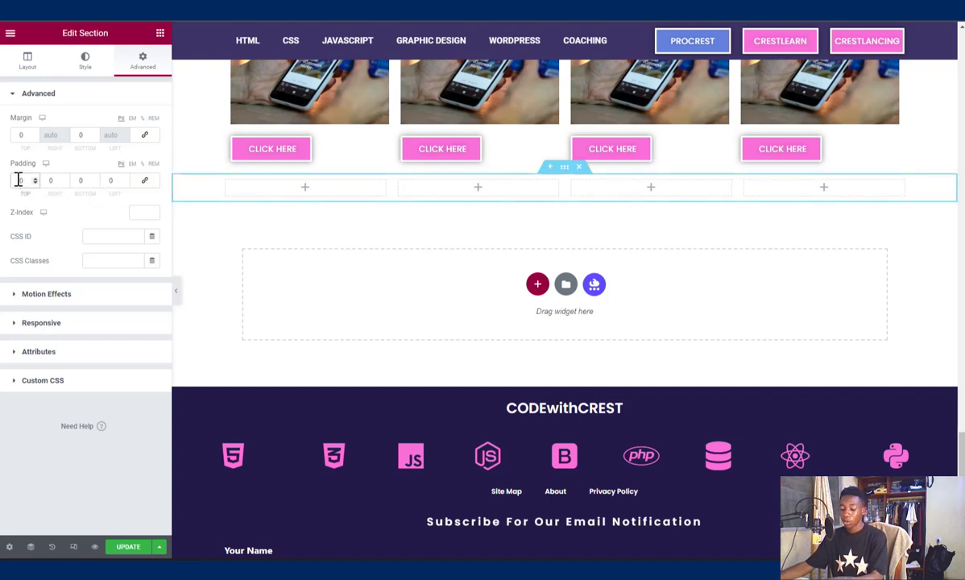
{"action": "type", "text": "10"}
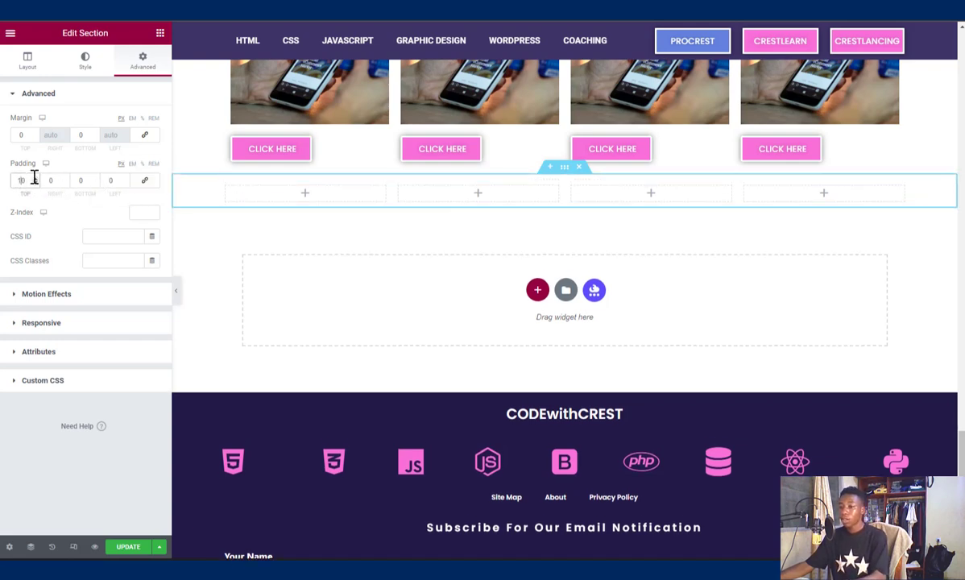
{"action": "type", "text": "900"}
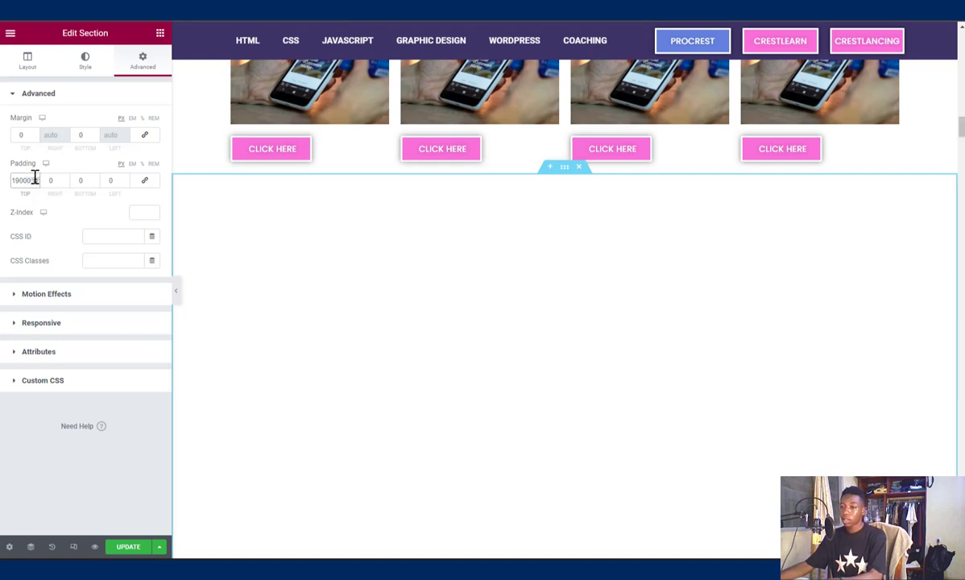
{"action": "key", "text": "BackSpace"}
{"action": "key", "text": "BackSpace"}
{"action": "key", "text": "BackSpace"}
{"action": "key", "text": "BackSpace"}
{"action": "key", "text": "BackSpace"}
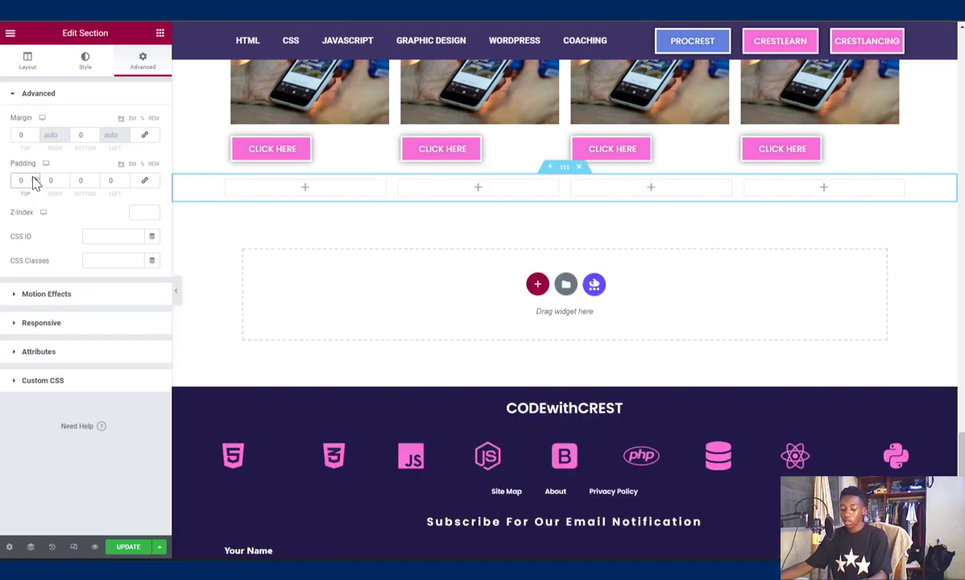
Try a very large top padding of 1900 px on the four-column section, and settle on 100 px.
{"action": "type", "text": "10"}
{"action": "type", "text": "900"}
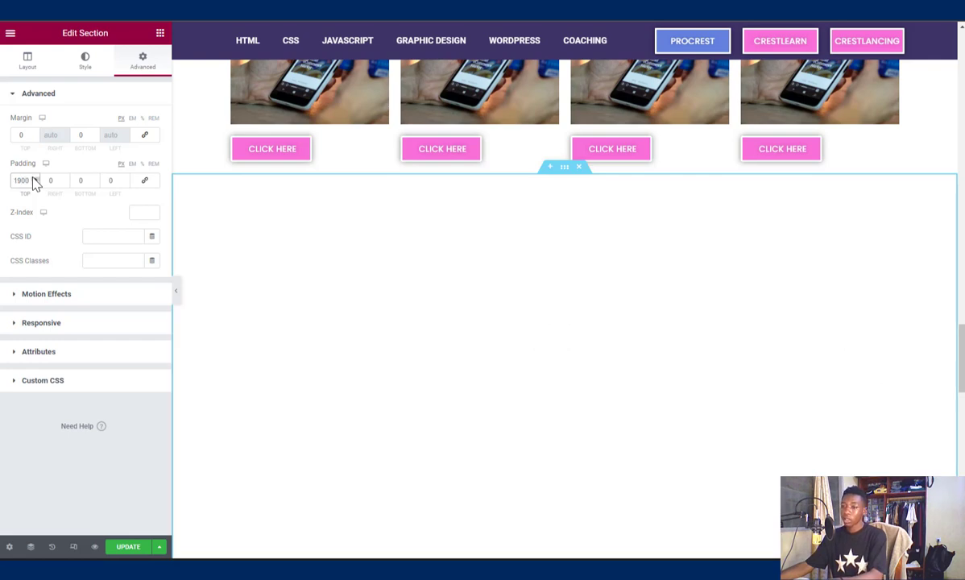
{"action": "key", "text": "BackSpace"}
{"action": "key", "text": "BackSpace"}
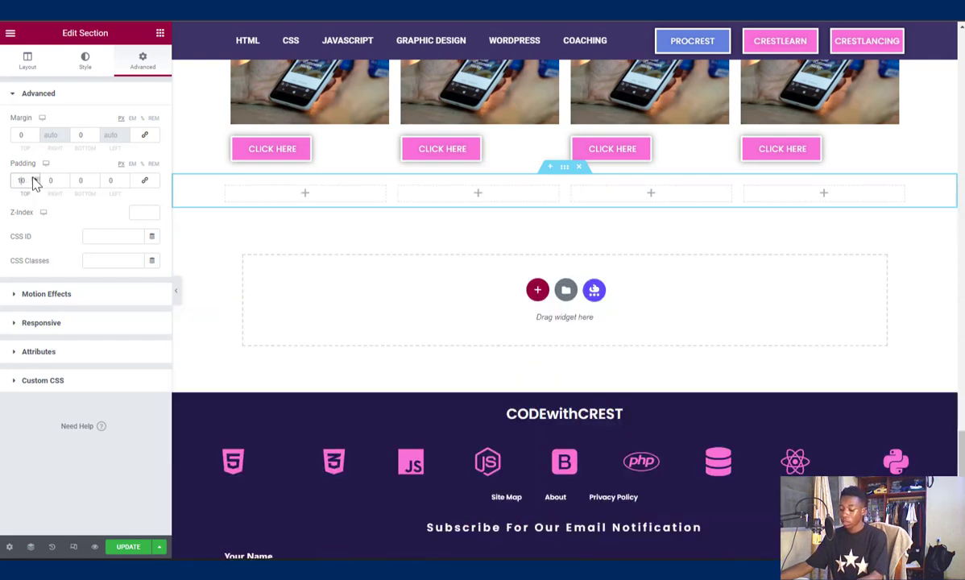
{"action": "type", "text": "0"}
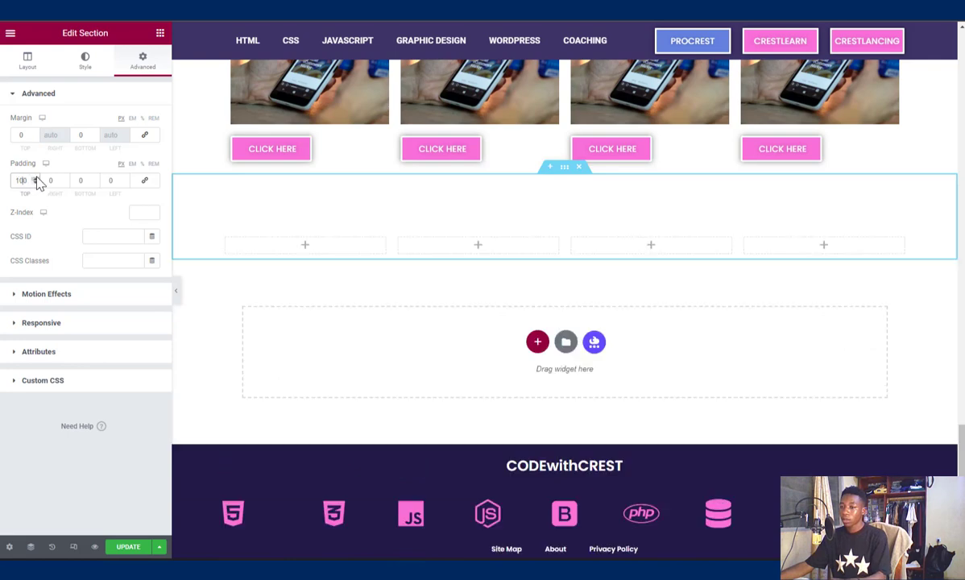
Set the four-column section's bottom padding to 100 px after trying 1000 px.
{"action": "left_click", "coordinate": [80, 179]}
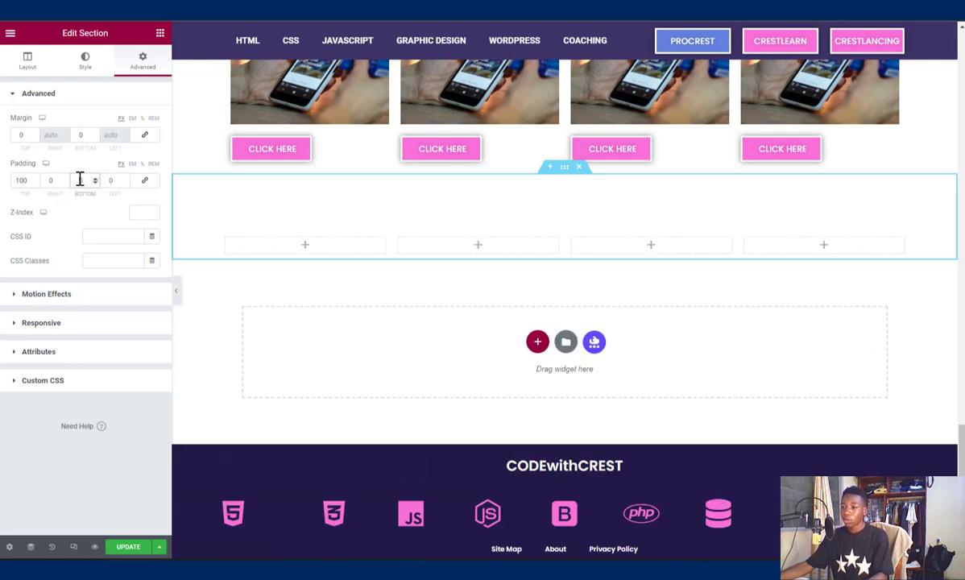
{"action": "type", "text": "10"}
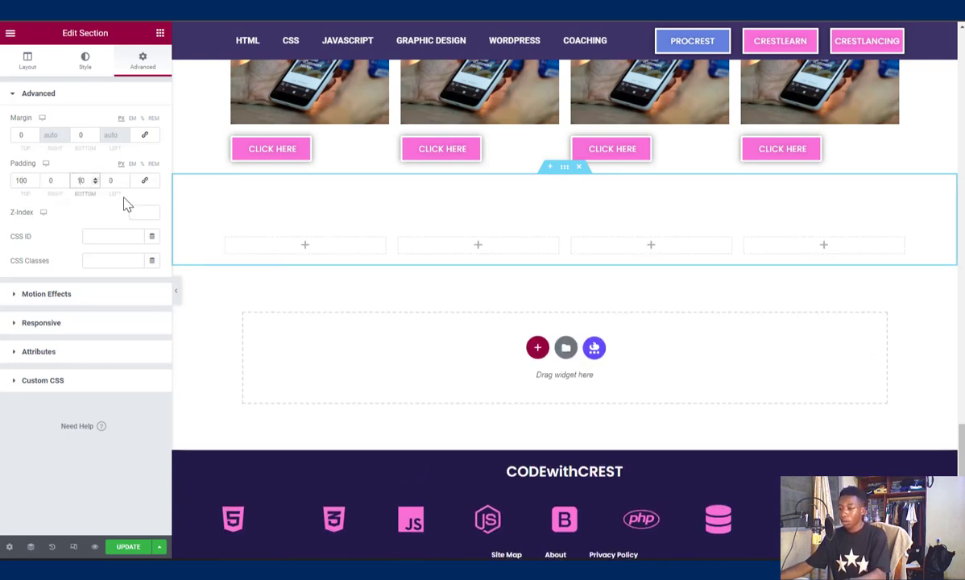
{"action": "type", "text": "00"}
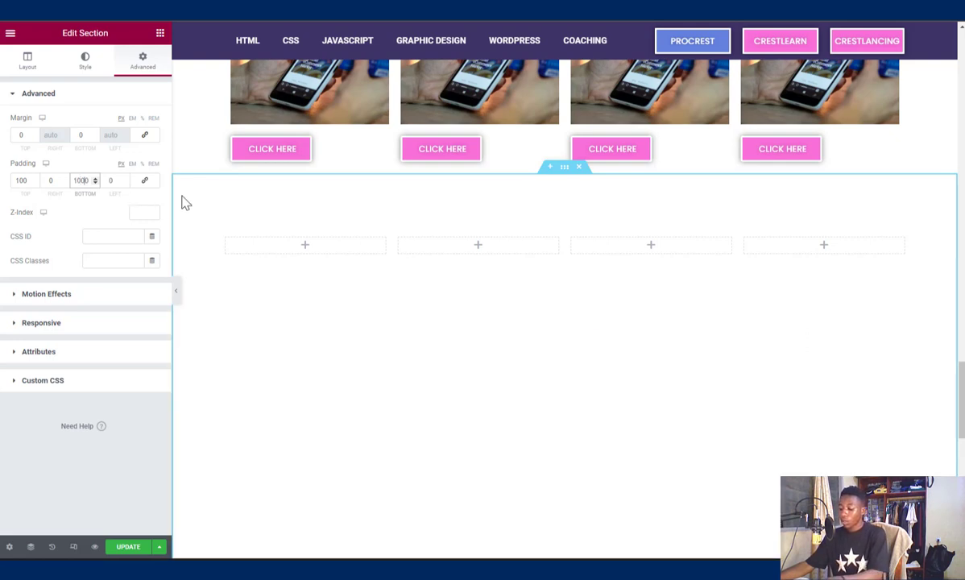
{"action": "key", "text": "BackSpace"}
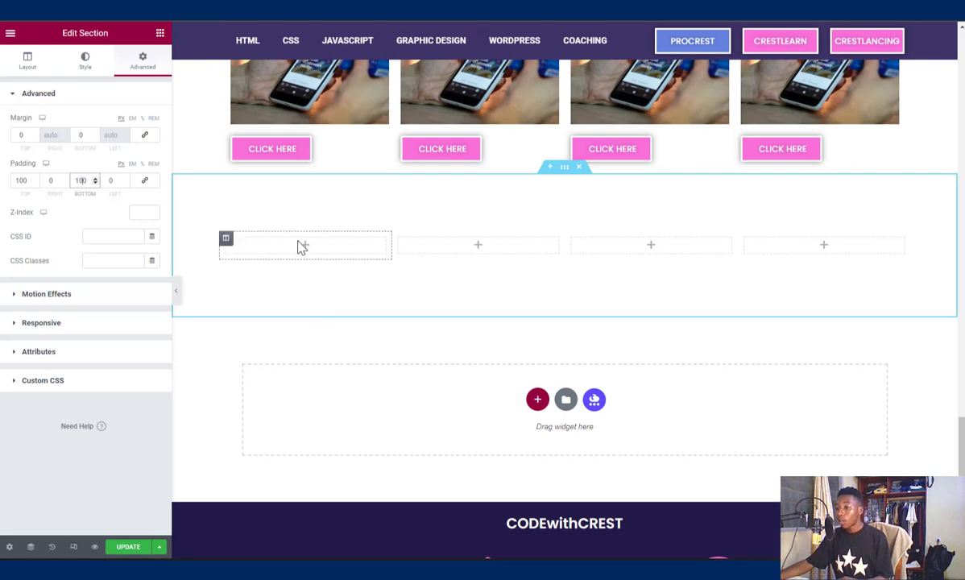
Unlink the padding values of the section's first column and try 50 px for its top and bottom padding.
{"action": "left_click", "coordinate": [227, 242]}
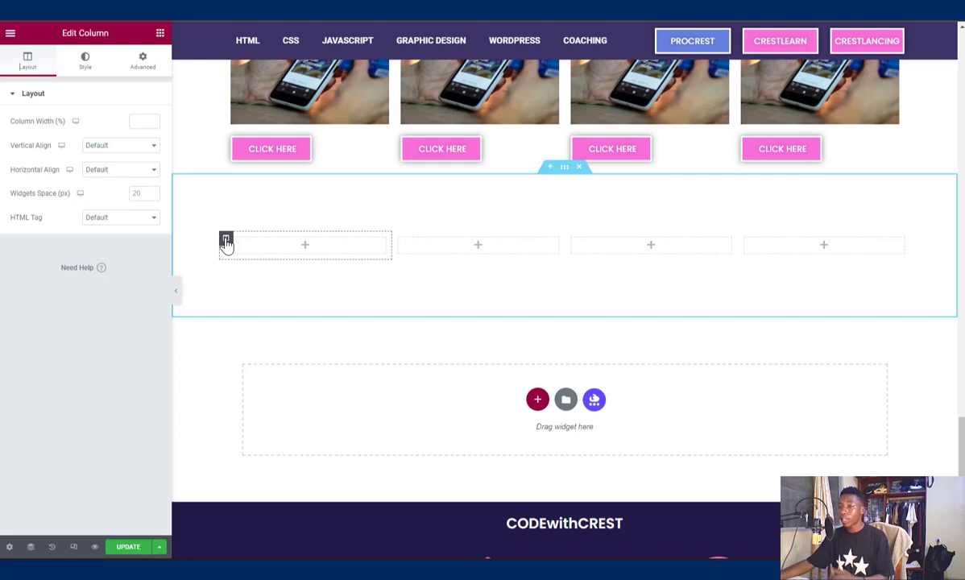
{"action": "left_click", "coordinate": [141, 65]}
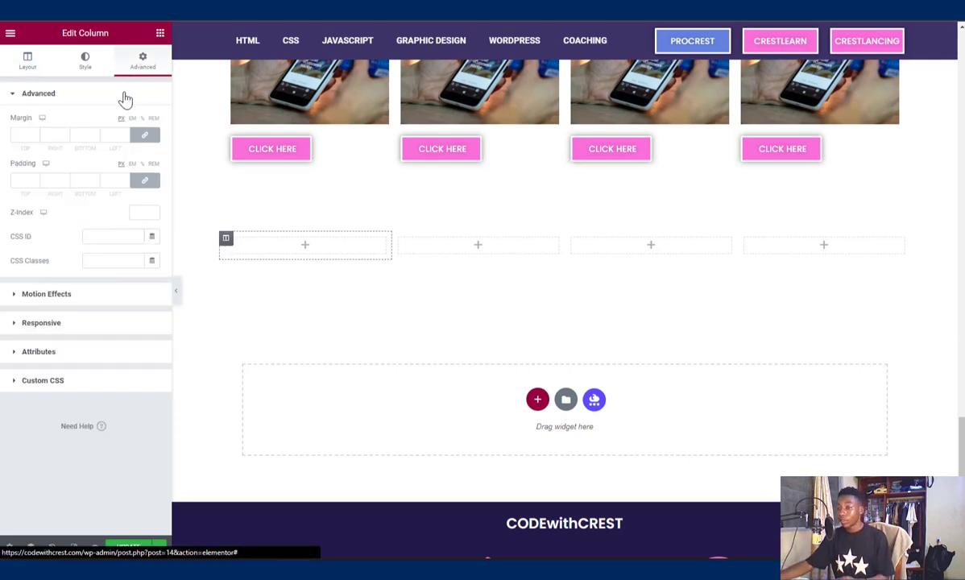
{"action": "left_click", "coordinate": [140, 184]}
{"action": "left_click", "coordinate": [23, 182]}
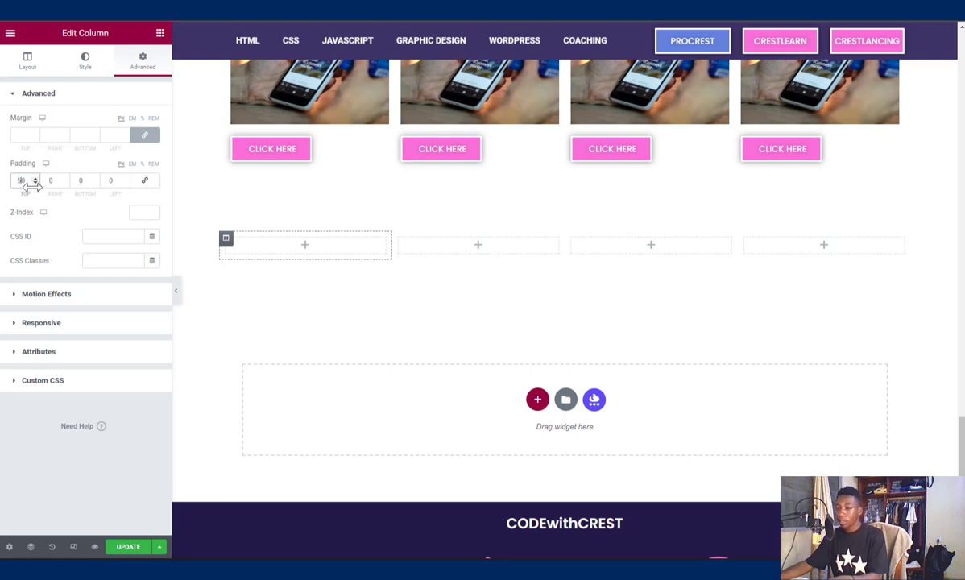
{"action": "left_click", "coordinate": [82, 181]}
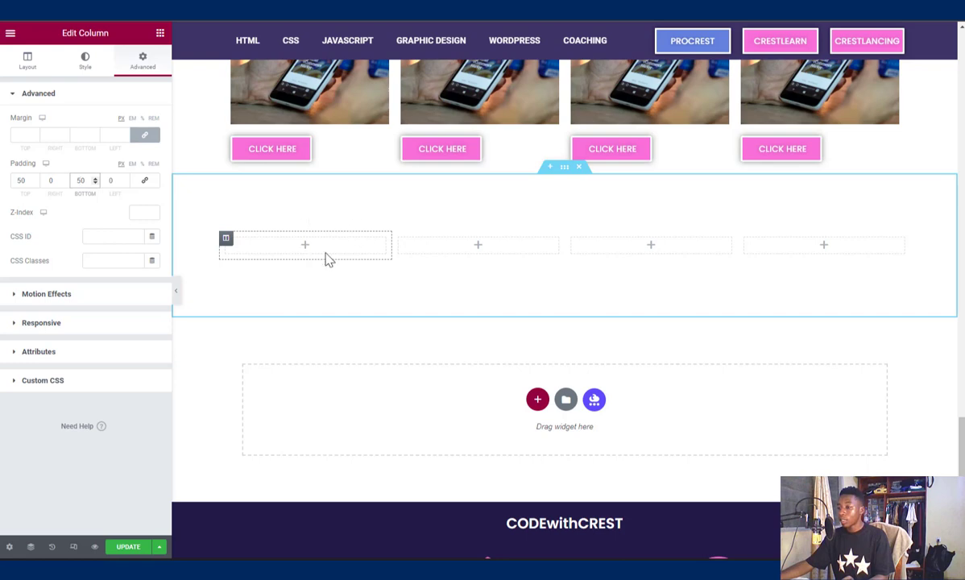
Try bottom padding values up to 1090 px on the first column, and reset its top and bottom padding to 0.
{"action": "key", "text": "BackSpace"}
{"action": "key", "text": "BackSpace"}
{"action": "type", "text": "0"}
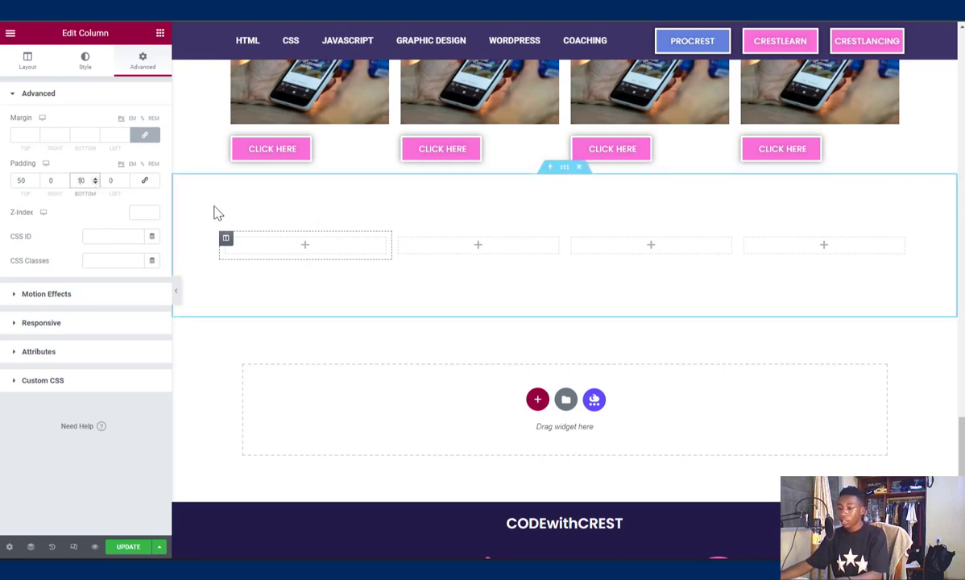
{"action": "type", "text": "1090"}
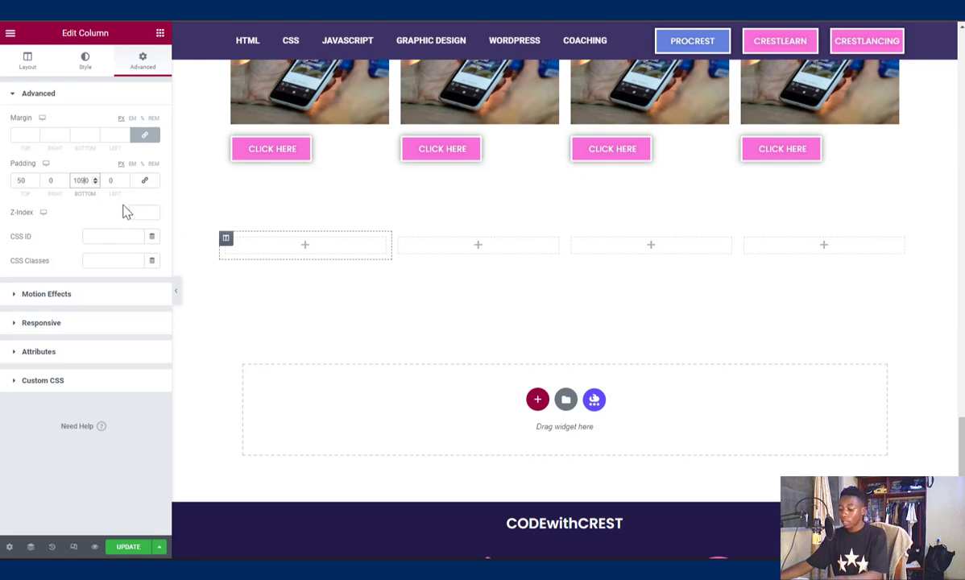
{"action": "key", "text": "BackSpace"}
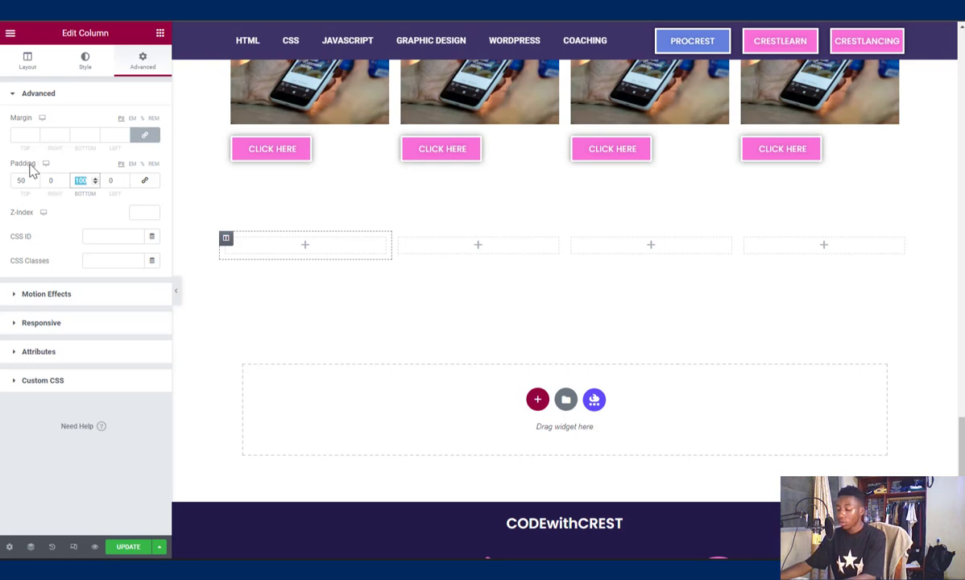
{"action": "type", "text": "0"}
{"action": "left_click_drag", "start_coordinate": [29, 179], "coordinate": [5, 181]}
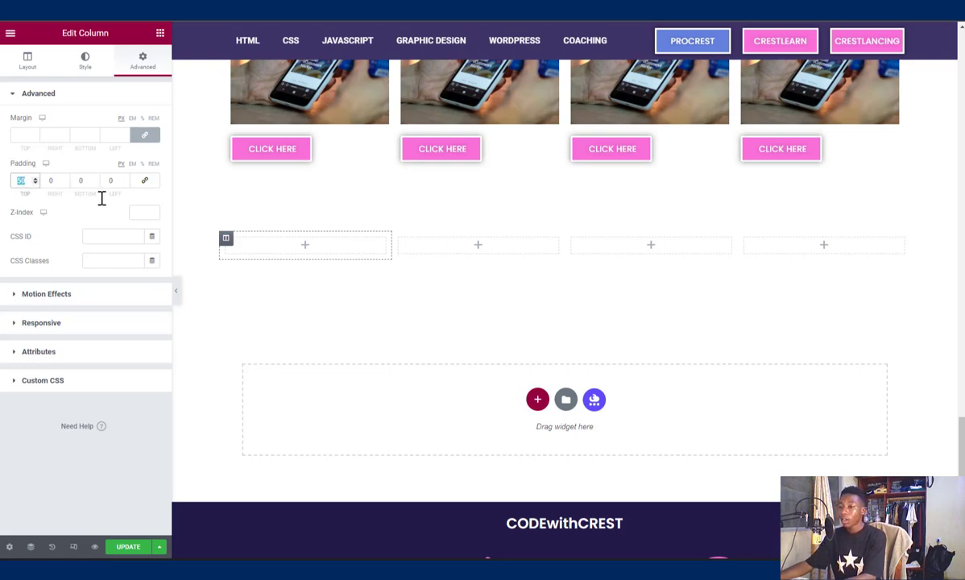
{"action": "type", "text": "0"}
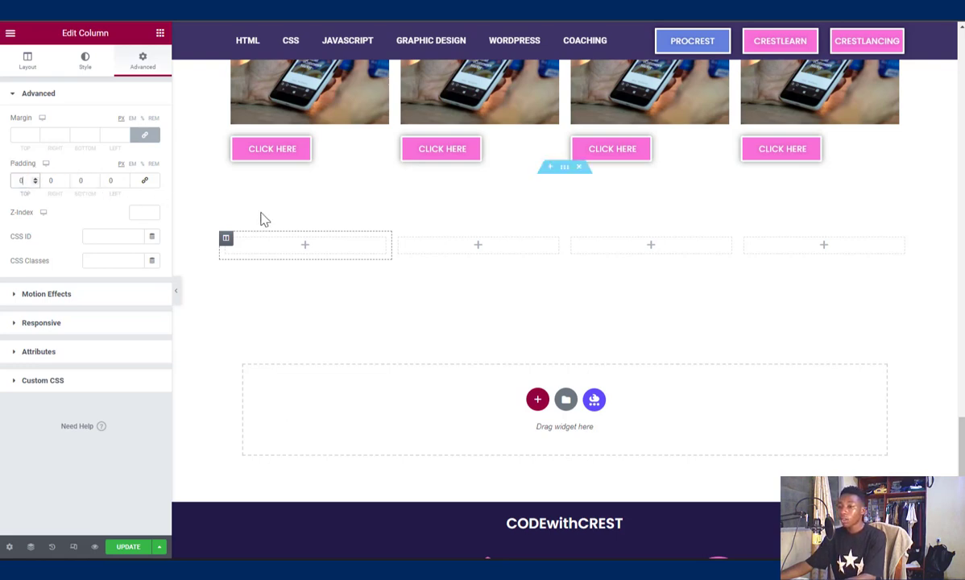
Give the four-column section the media library photo of the woman with orange headphones as its background, positioned Center Center.
{"action": "left_click", "coordinate": [563, 170]}
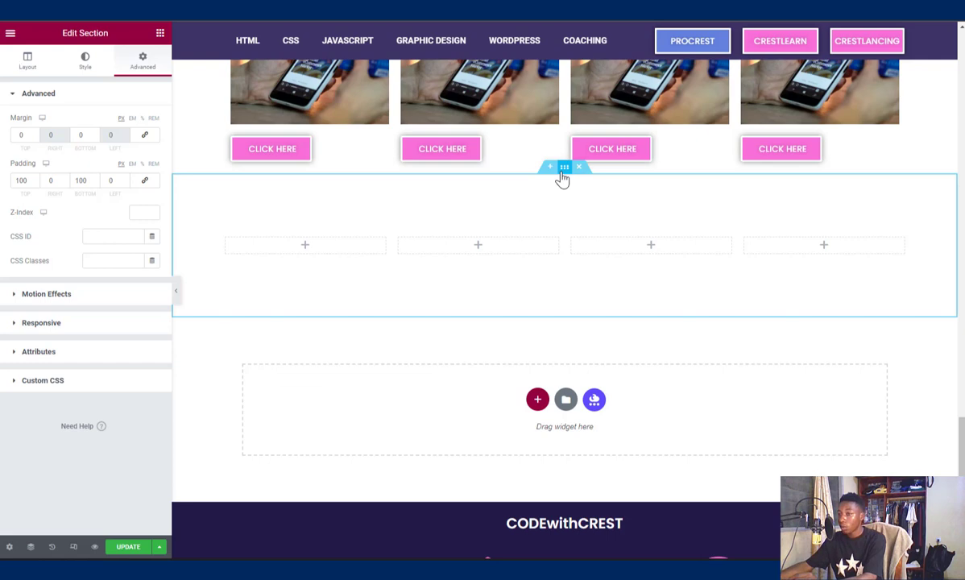
{"action": "left_click", "coordinate": [83, 61]}
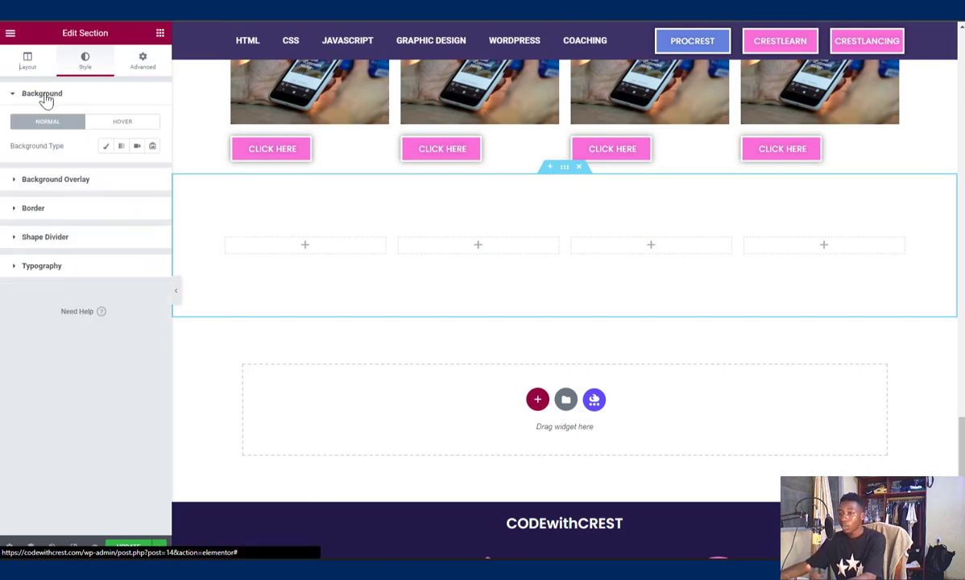
{"action": "left_click", "coordinate": [106, 149]}
{"action": "mouse_move", "coordinate": [88, 243]}
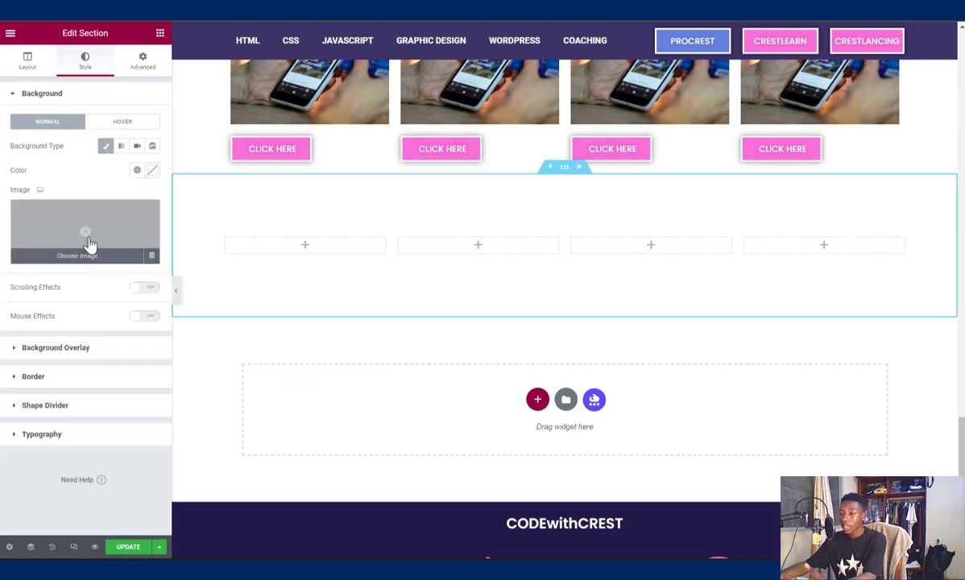
{"action": "left_click", "coordinate": [86, 258]}
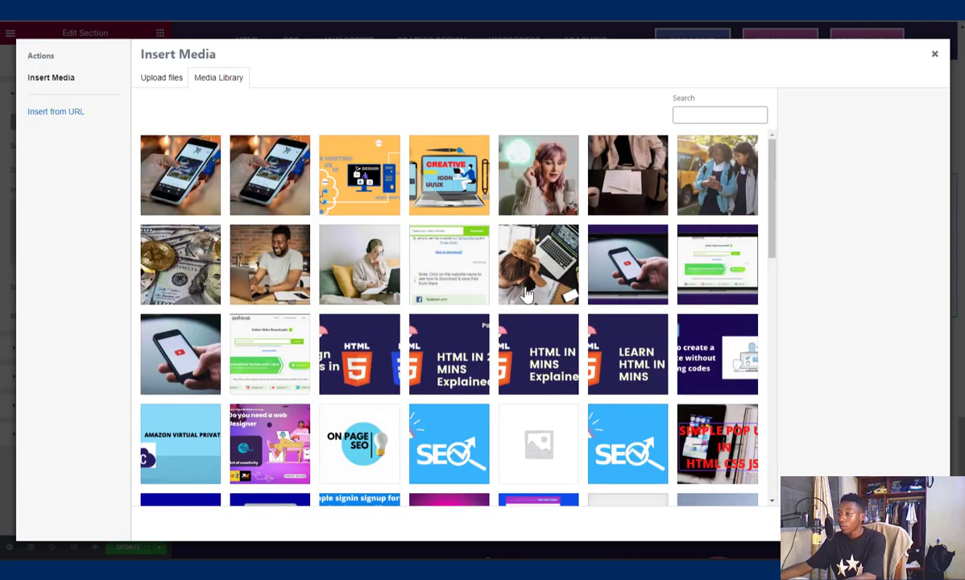
{"action": "scroll", "coordinate": [610, 329], "scroll_direction": "down", "scroll_amount": 1}
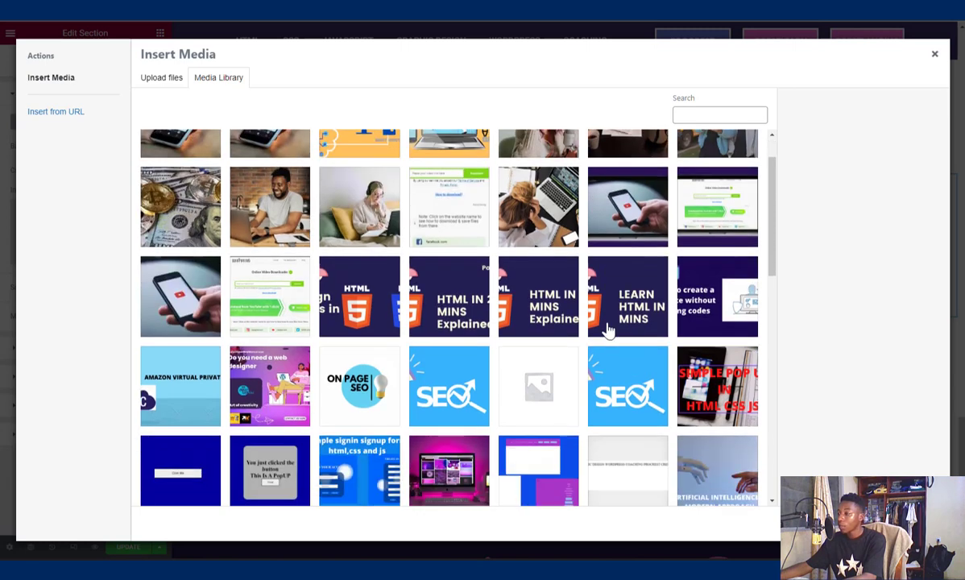
{"action": "scroll", "coordinate": [610, 329], "scroll_direction": "up", "scroll_amount": 1}
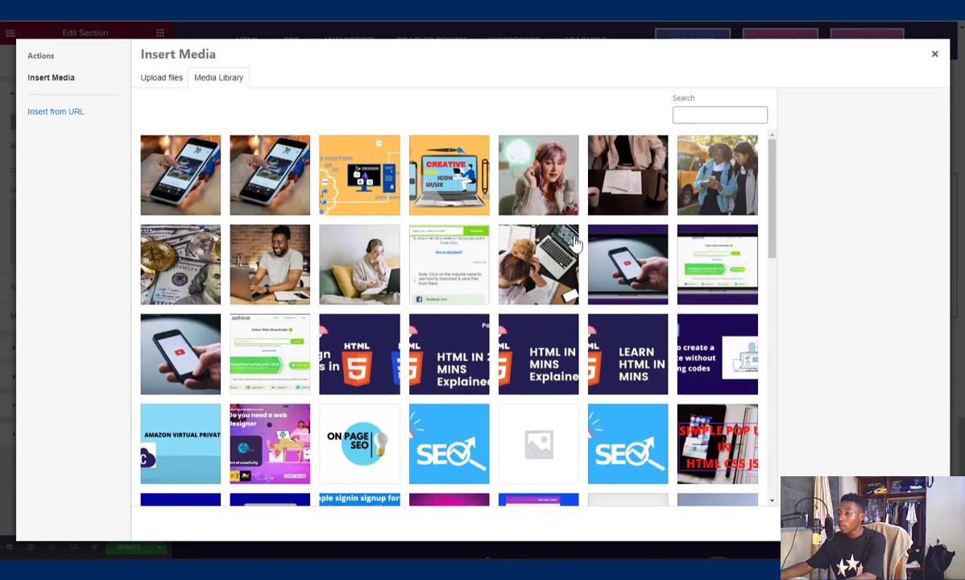
{"action": "left_click", "coordinate": [548, 183]}
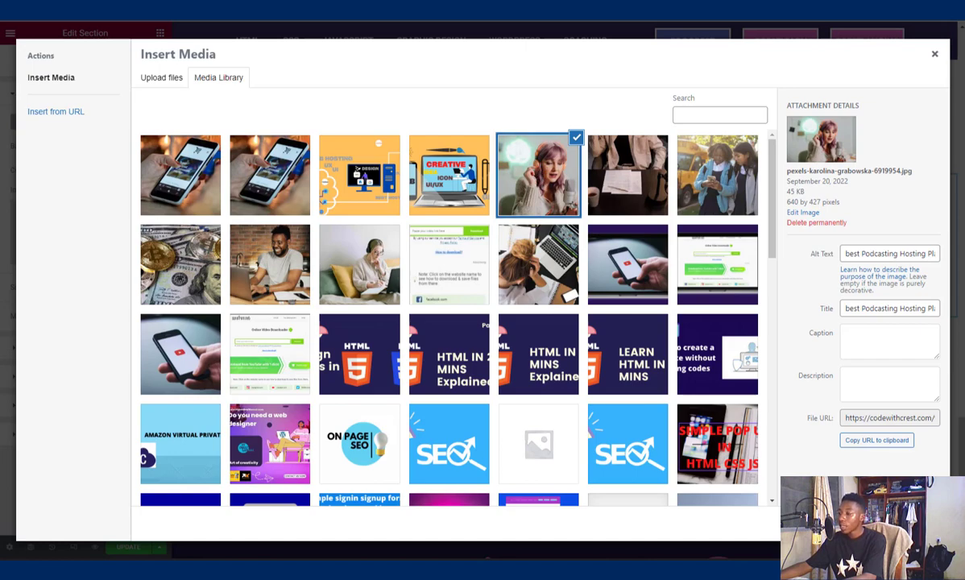
{"action": "left_click", "coordinate": [901, 523]}
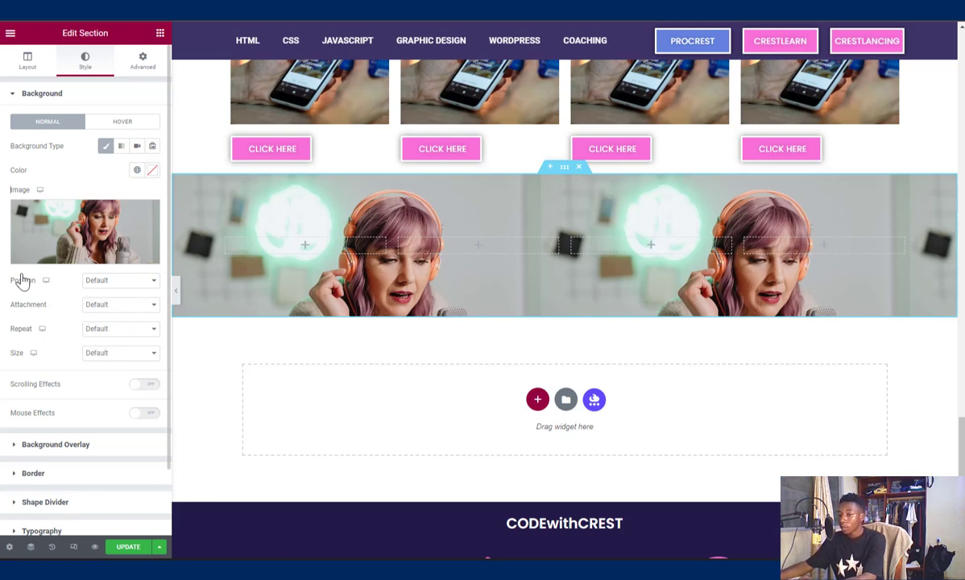
{"action": "left_click", "coordinate": [100, 282]}
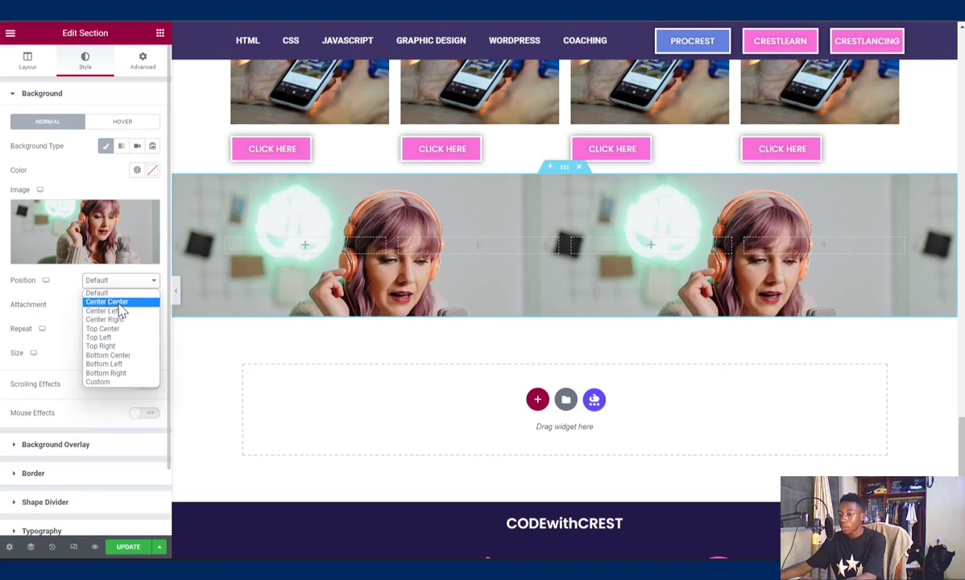
{"action": "left_click", "coordinate": [119, 305]}
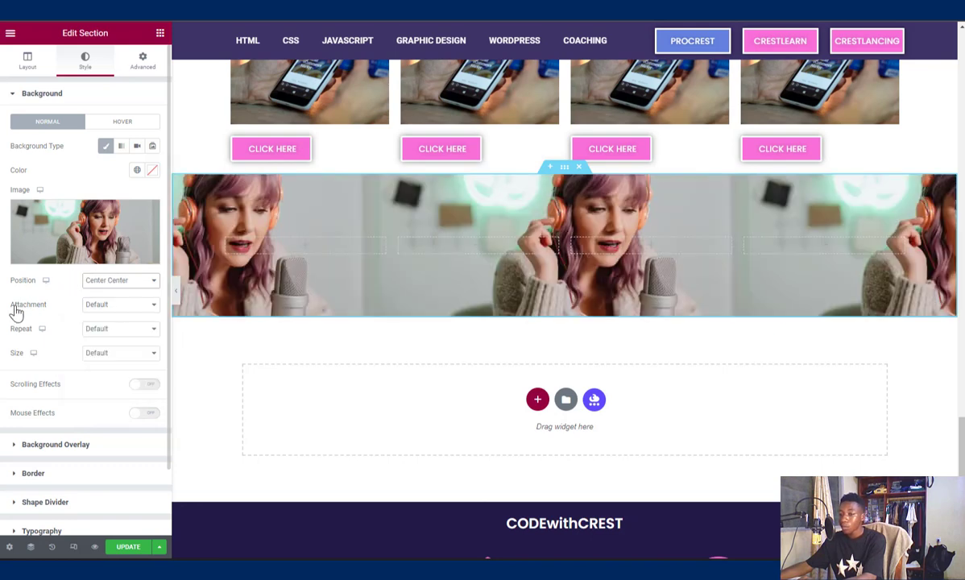
Try Fixed attachment for the section's background image and check how the image behaves as the page moves.
{"action": "left_click", "coordinate": [113, 309]}
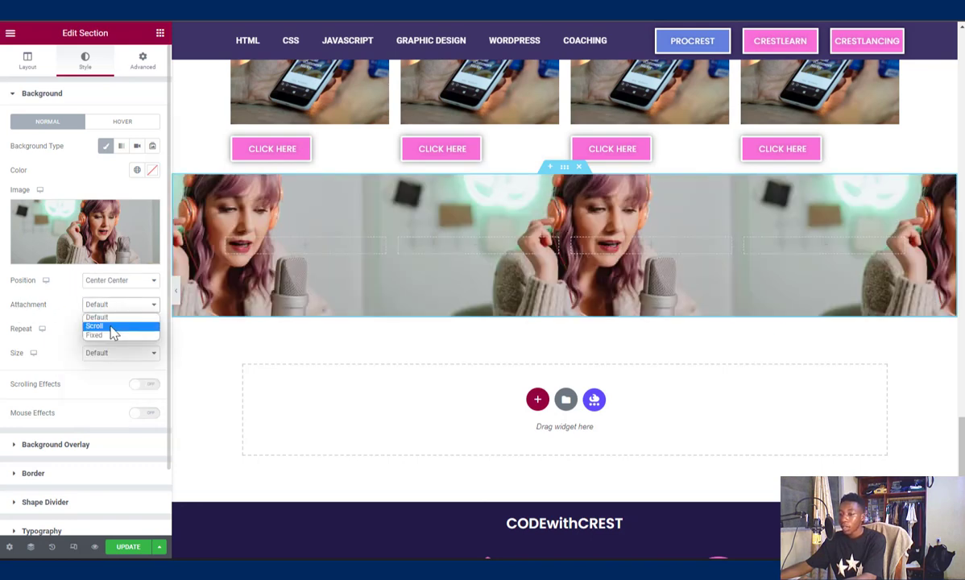
{"action": "left_click", "coordinate": [117, 309]}
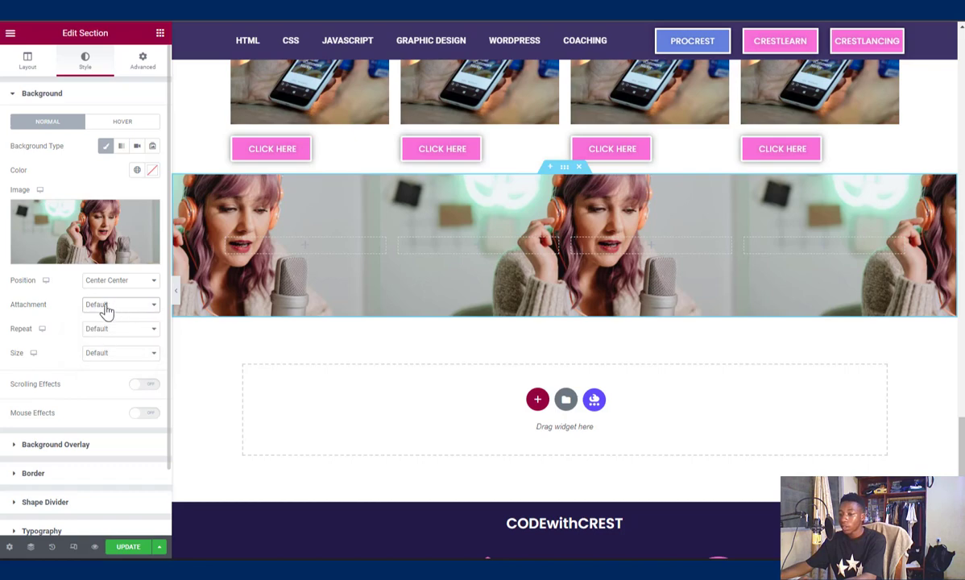
{"action": "left_click", "coordinate": [105, 308]}
{"action": "left_click", "coordinate": [101, 335]}
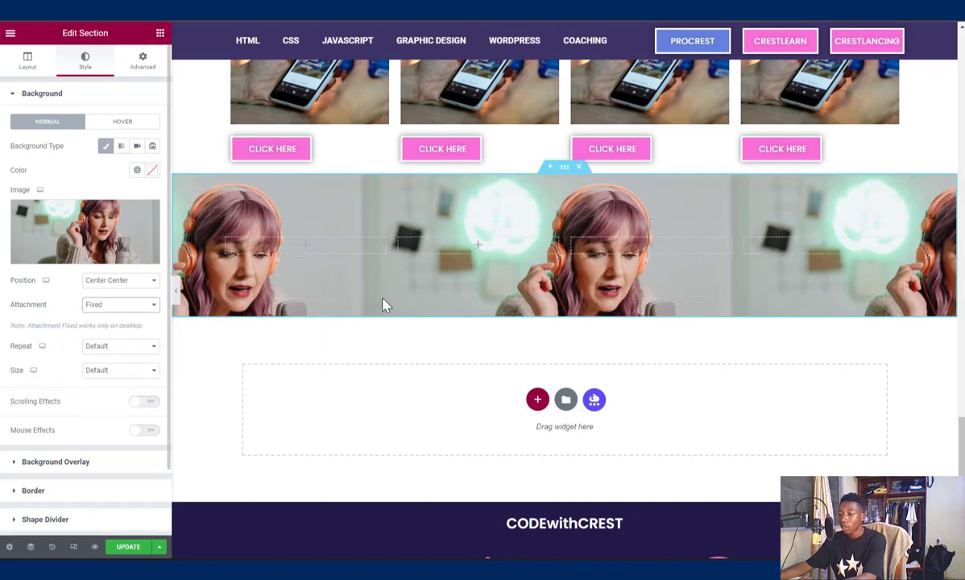
{"action": "scroll", "coordinate": [421, 287], "scroll_direction": "down", "scroll_amount": 2}
{"action": "scroll", "coordinate": [421, 288], "scroll_direction": "down", "scroll_amount": 1}
{"action": "scroll", "coordinate": [421, 288], "scroll_direction": "up", "scroll_amount": 5}
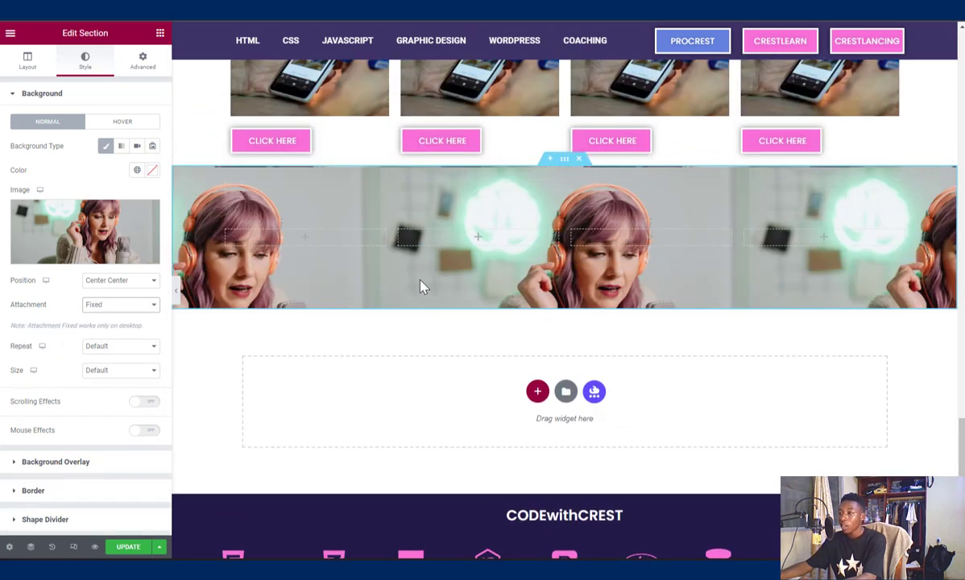
{"action": "scroll", "coordinate": [420, 287], "scroll_direction": "down", "scroll_amount": 3}
{"action": "scroll", "coordinate": [420, 287], "scroll_direction": "down", "scroll_amount": 2}
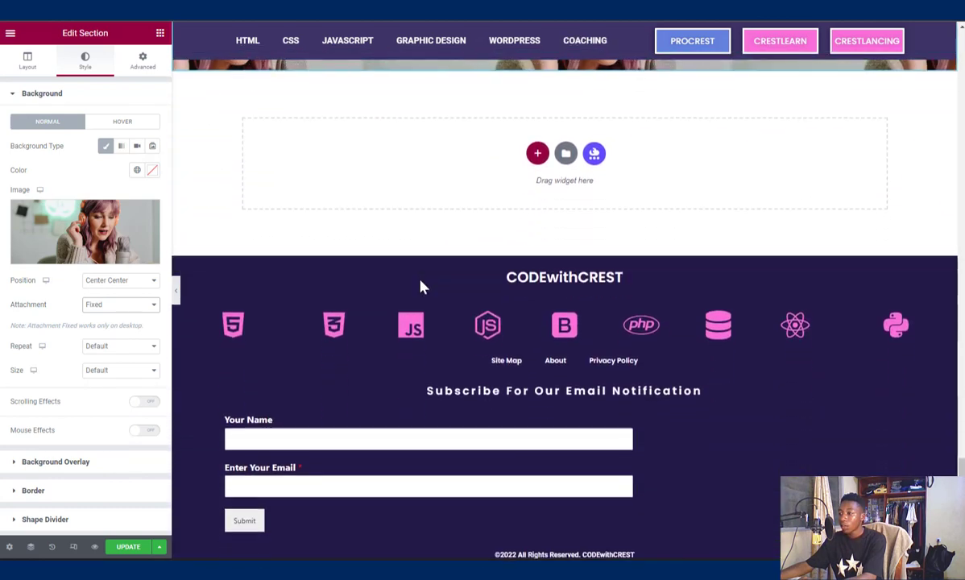
{"action": "scroll", "coordinate": [421, 287], "scroll_direction": "up", "scroll_amount": 4}
{"action": "scroll", "coordinate": [420, 287], "scroll_direction": "down", "scroll_amount": 1}
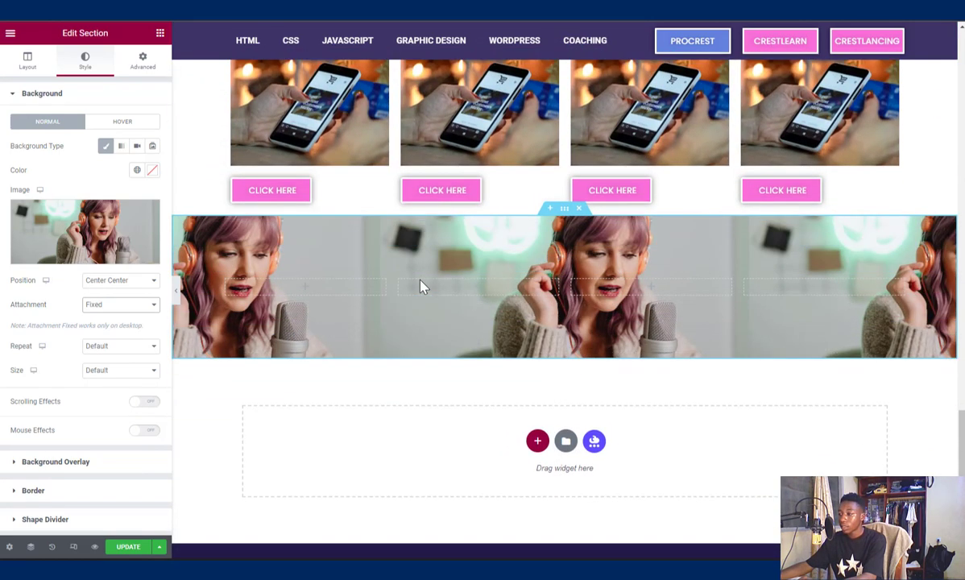
Set the background image's attachment to Scroll and check how it moves with the page.
{"action": "left_click", "coordinate": [105, 306]}
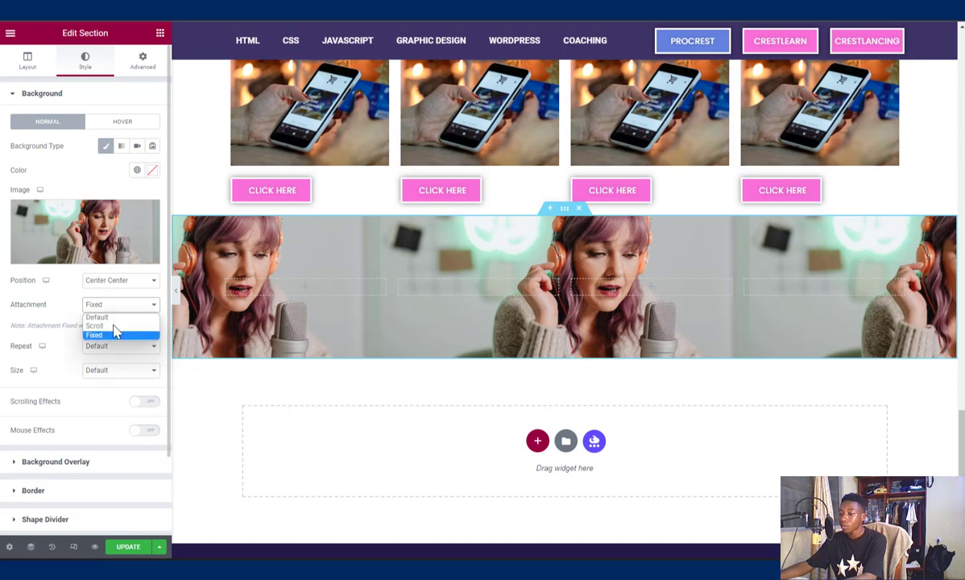
{"action": "left_click", "coordinate": [127, 330]}
{"action": "scroll", "coordinate": [326, 287], "scroll_direction": "down", "scroll_amount": 4}
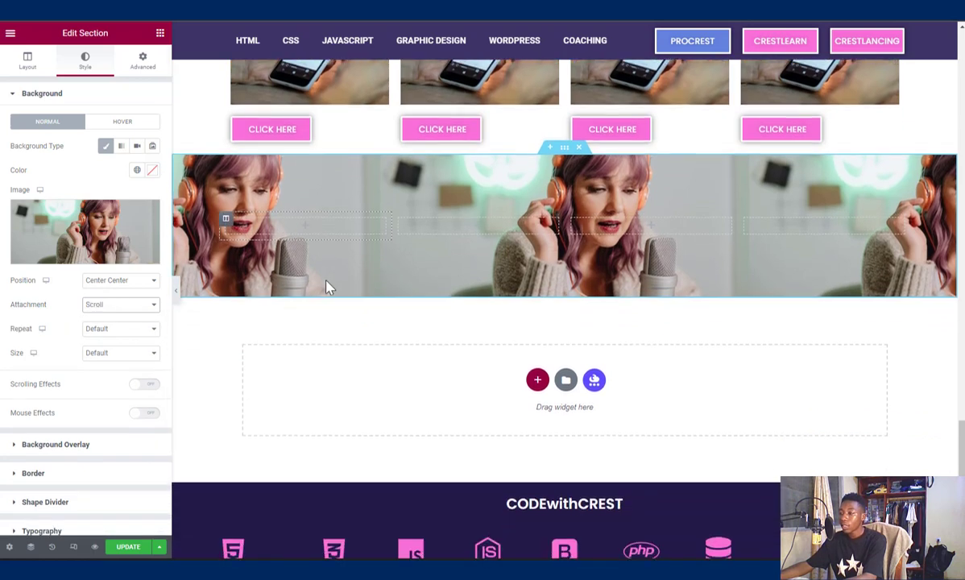
{"action": "scroll", "coordinate": [326, 287], "scroll_direction": "up", "scroll_amount": 4}
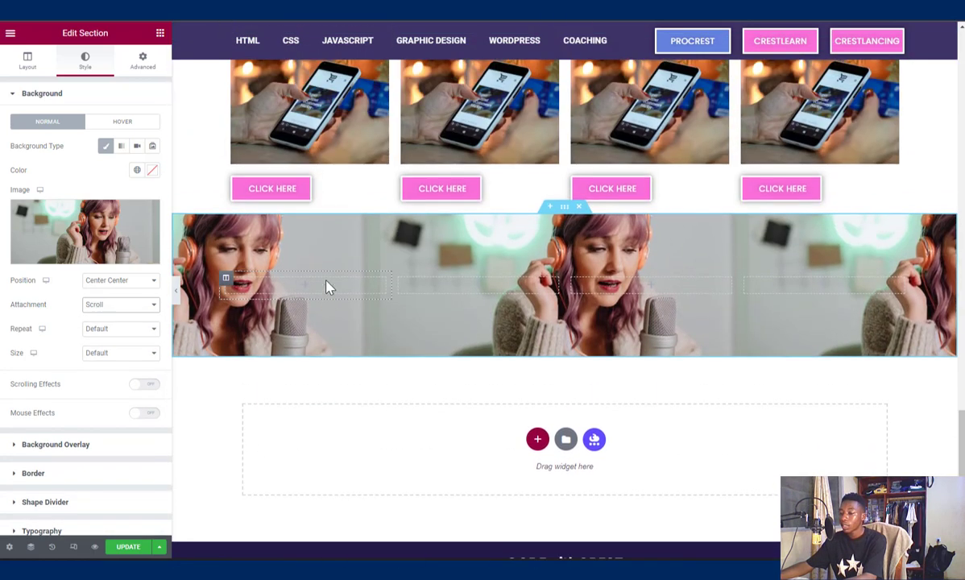
Set the section's background image attachment to Default and its repeat option to No-repeat.
{"action": "left_click", "coordinate": [127, 309]}
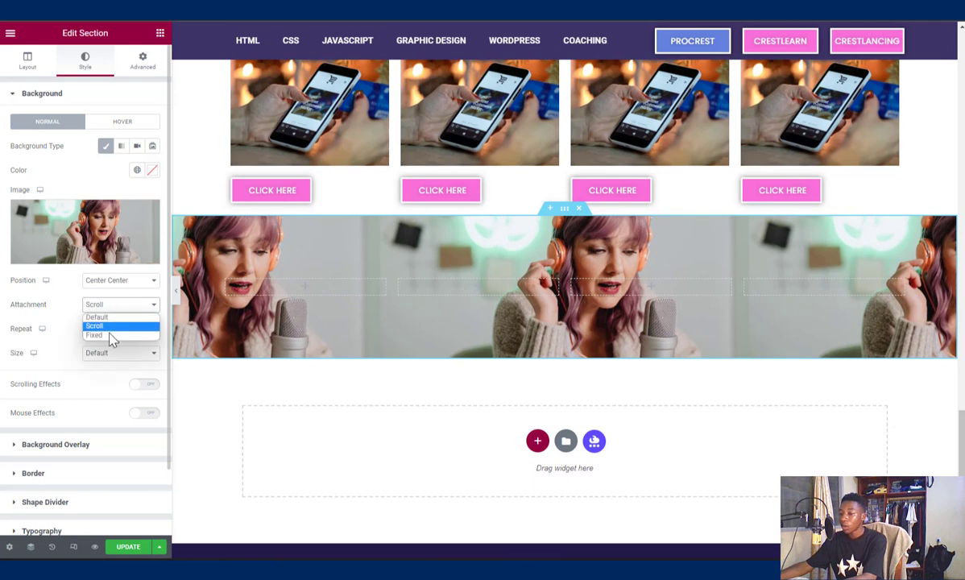
{"action": "left_click", "coordinate": [110, 318]}
{"action": "left_click", "coordinate": [111, 306]}
{"action": "left_click", "coordinate": [113, 316]}
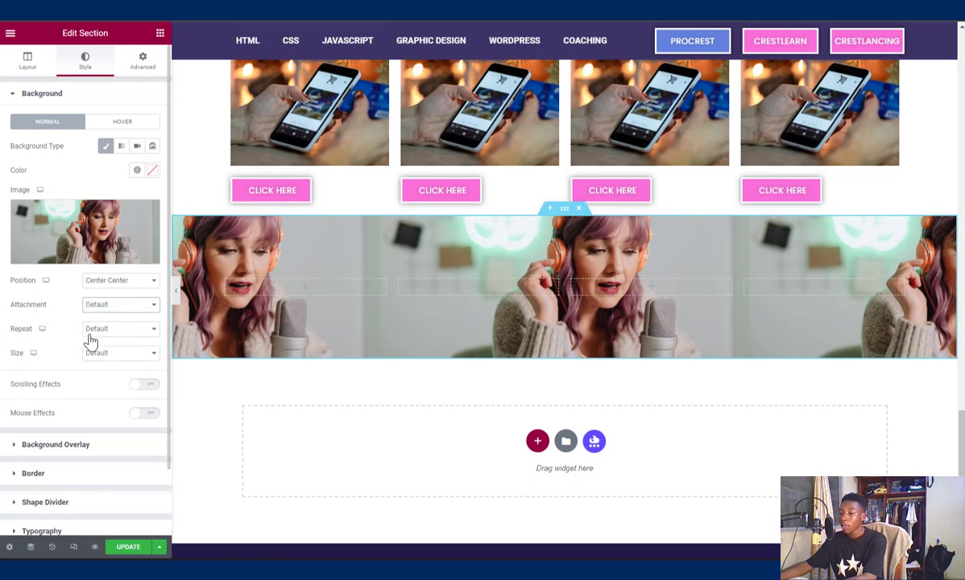
{"action": "left_click", "coordinate": [90, 332]}
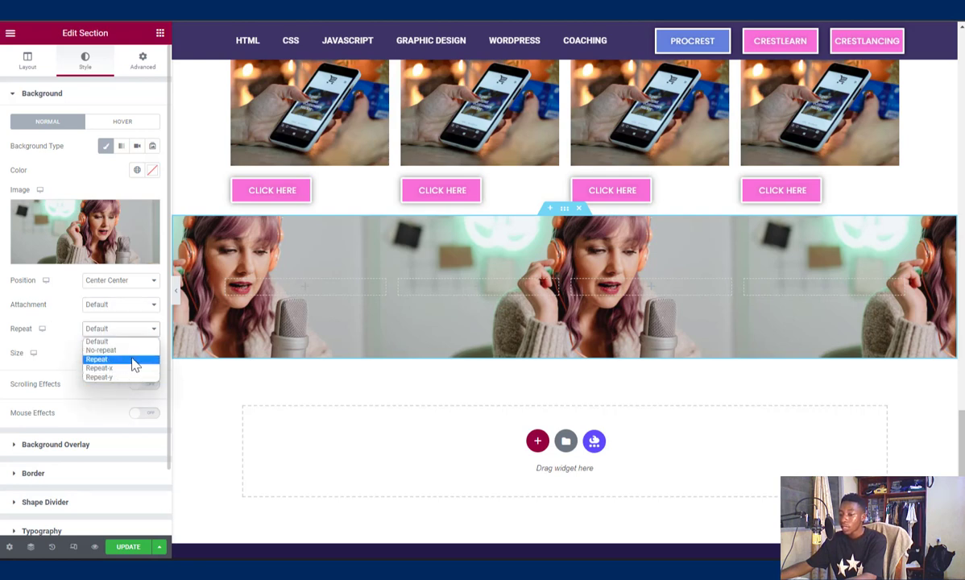
{"action": "left_click", "coordinate": [117, 349]}
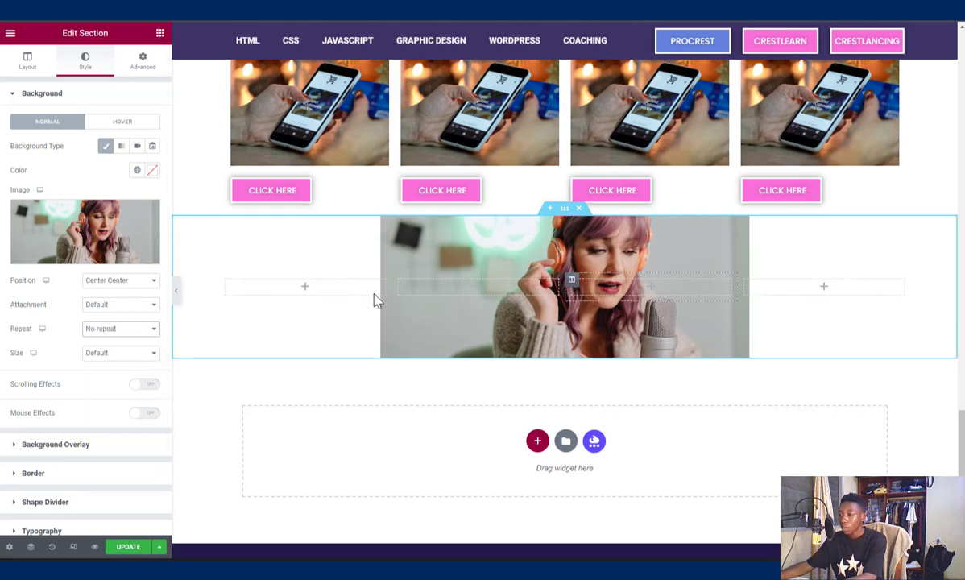
Set the section's background image size to Cover and check how it fills the section.
{"action": "left_click", "coordinate": [108, 355]}
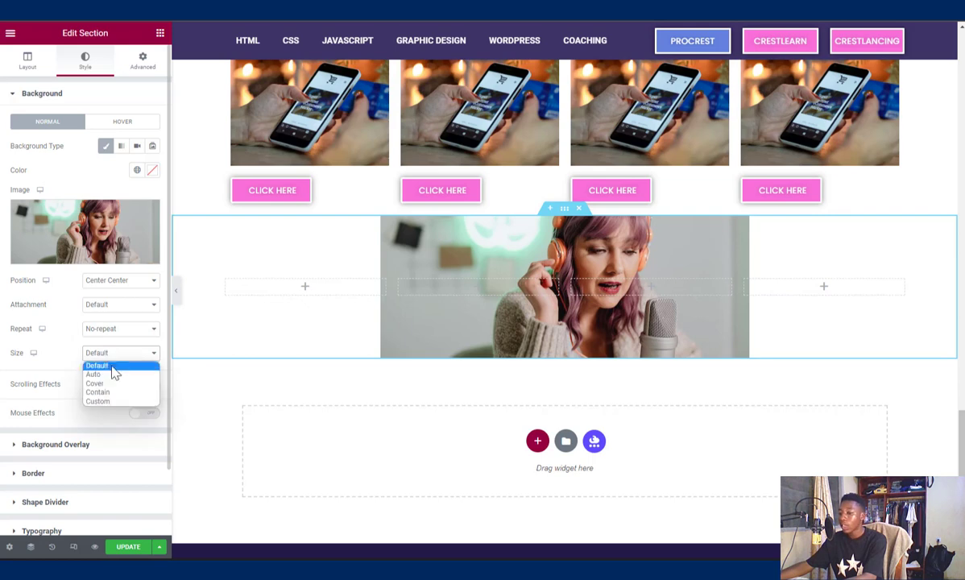
{"action": "left_click", "coordinate": [113, 385]}
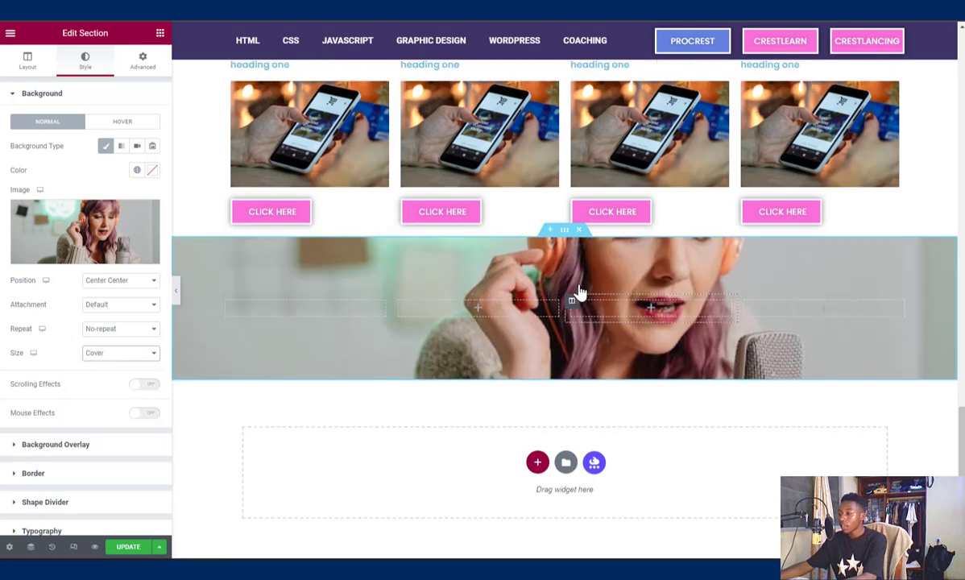
{"action": "scroll", "coordinate": [577, 287], "scroll_direction": "down", "scroll_amount": 2}
{"action": "scroll", "coordinate": [217, 287], "scroll_direction": "up", "scroll_amount": 3}
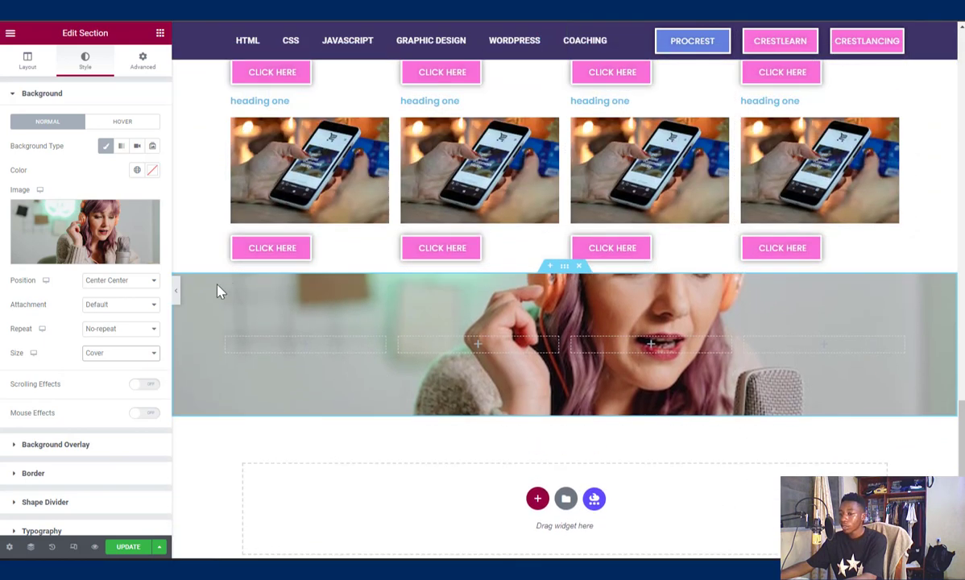
Try the Top Right position for the section's background image, and return it to Center Center.
{"action": "left_click", "coordinate": [128, 280]}
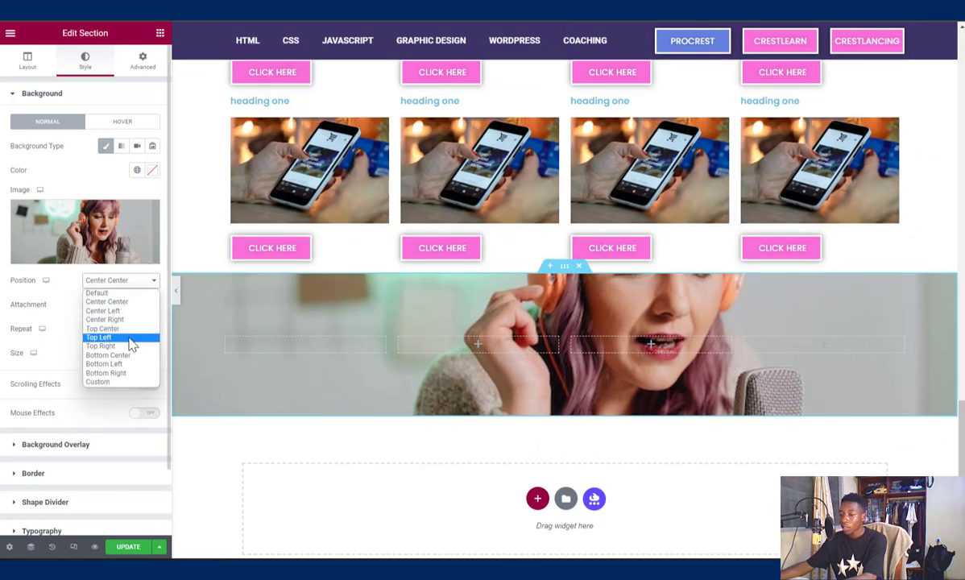
{"action": "left_click", "coordinate": [104, 345]}
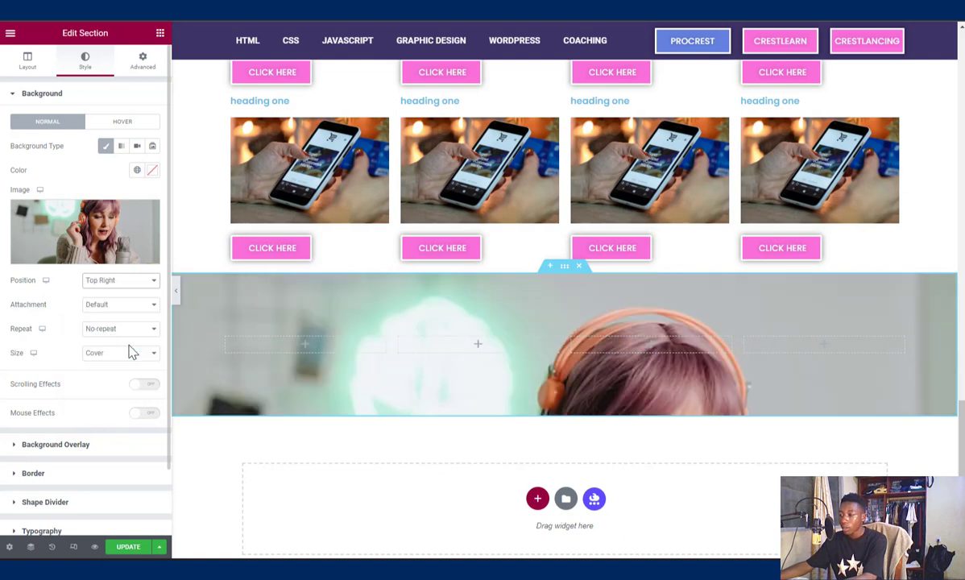
{"action": "scroll", "coordinate": [614, 314], "scroll_direction": "down", "scroll_amount": 2}
{"action": "scroll", "coordinate": [188, 307], "scroll_direction": "up", "scroll_amount": 1}
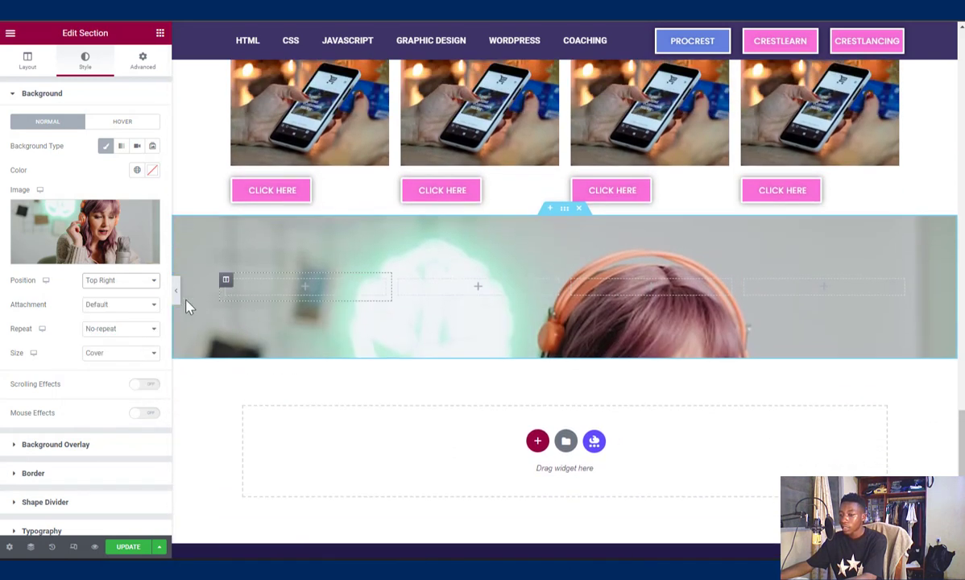
{"action": "left_click", "coordinate": [119, 281]}
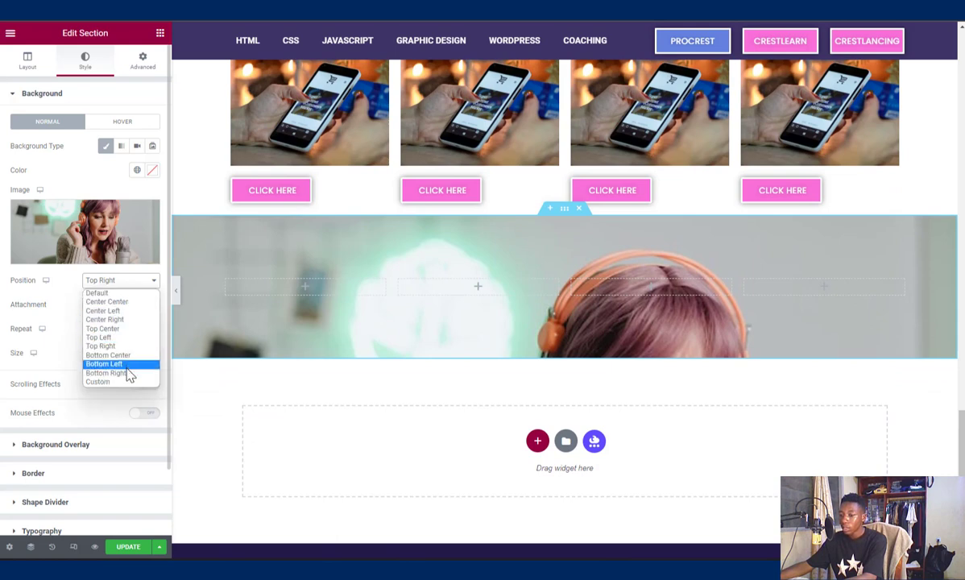
{"action": "left_click", "coordinate": [123, 303]}
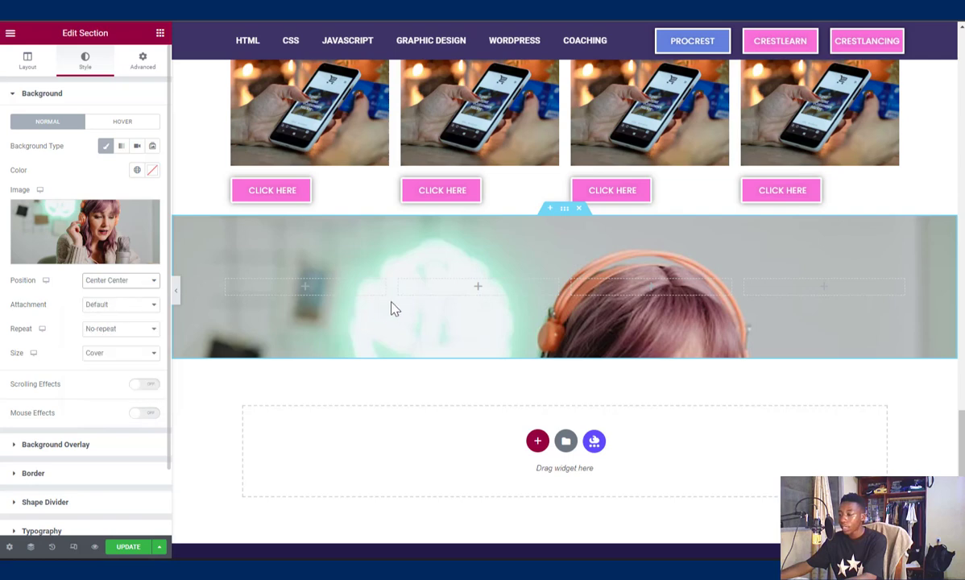
Set the section's background image attachment to Fixed and check how the image behaves as the page moves.
{"action": "left_click", "coordinate": [112, 330]}
{"action": "left_click", "coordinate": [118, 305]}
{"action": "left_click", "coordinate": [119, 307]}
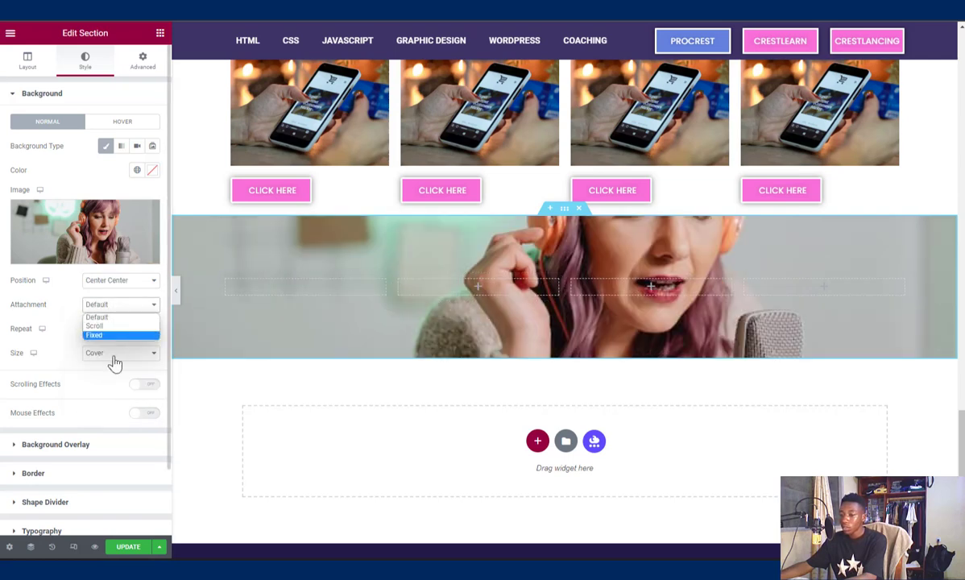
{"action": "left_click", "coordinate": [115, 363]}
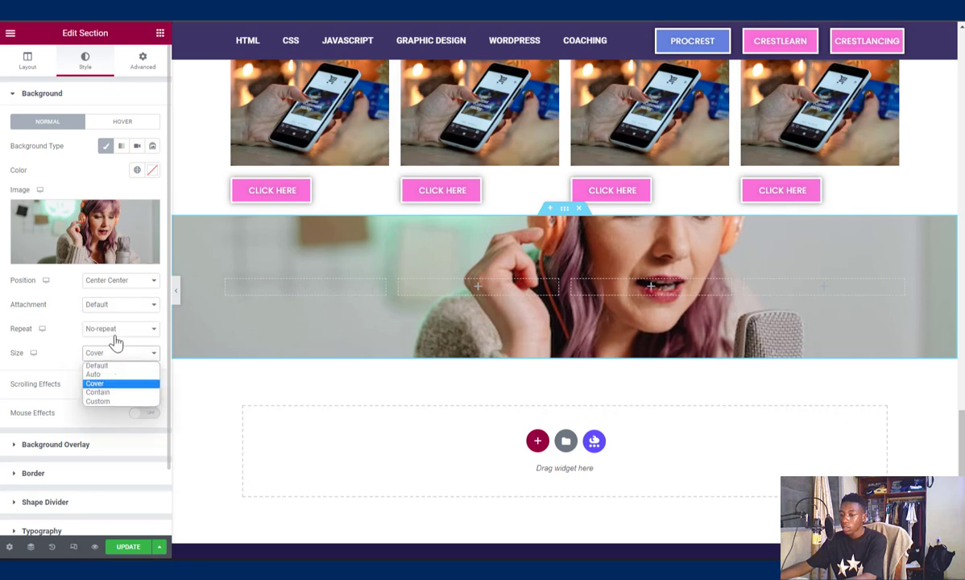
{"action": "left_click", "coordinate": [114, 337]}
{"action": "left_click", "coordinate": [112, 330]}
{"action": "left_click", "coordinate": [118, 306]}
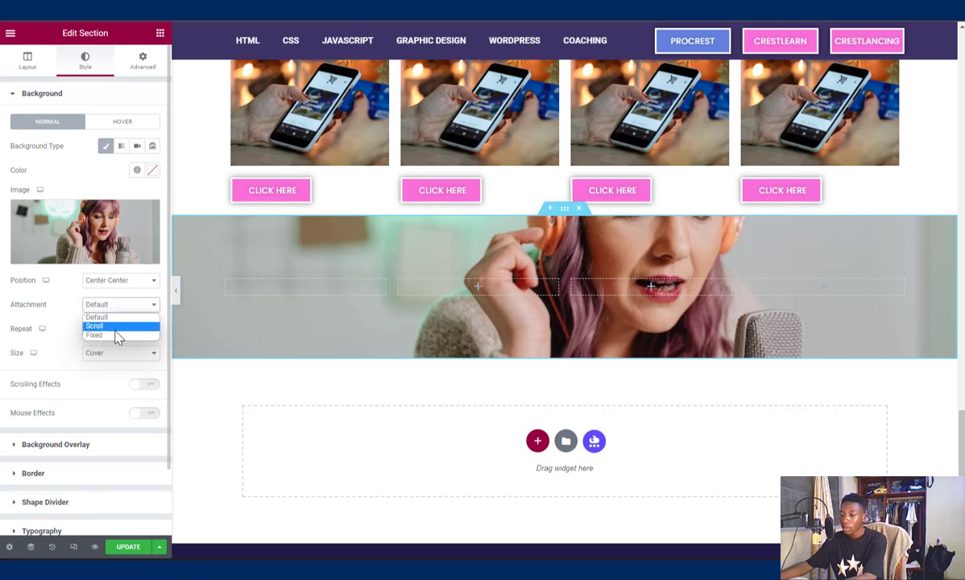
{"action": "left_click", "coordinate": [117, 335]}
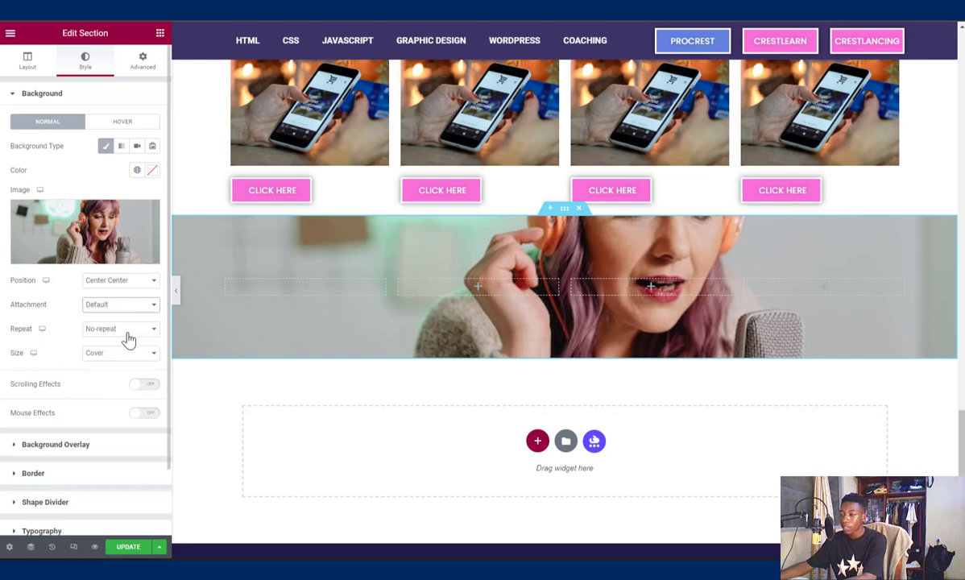
{"action": "scroll", "coordinate": [463, 274], "scroll_direction": "down", "scroll_amount": 2}
{"action": "scroll", "coordinate": [464, 274], "scroll_direction": "down", "scroll_amount": 2}
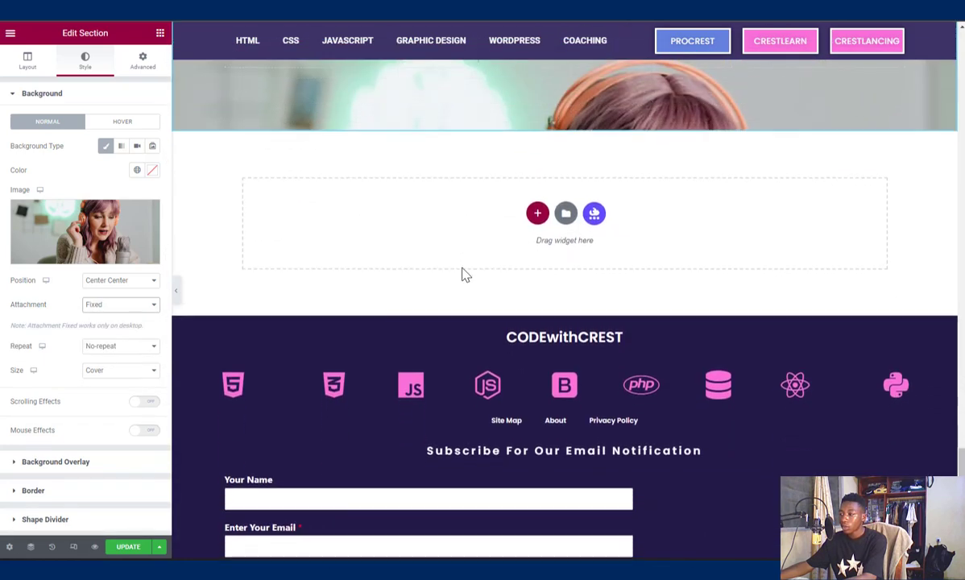
{"action": "scroll", "coordinate": [463, 274], "scroll_direction": "up", "scroll_amount": 6}
{"action": "scroll", "coordinate": [463, 274], "scroll_direction": "up", "scroll_amount": 2}
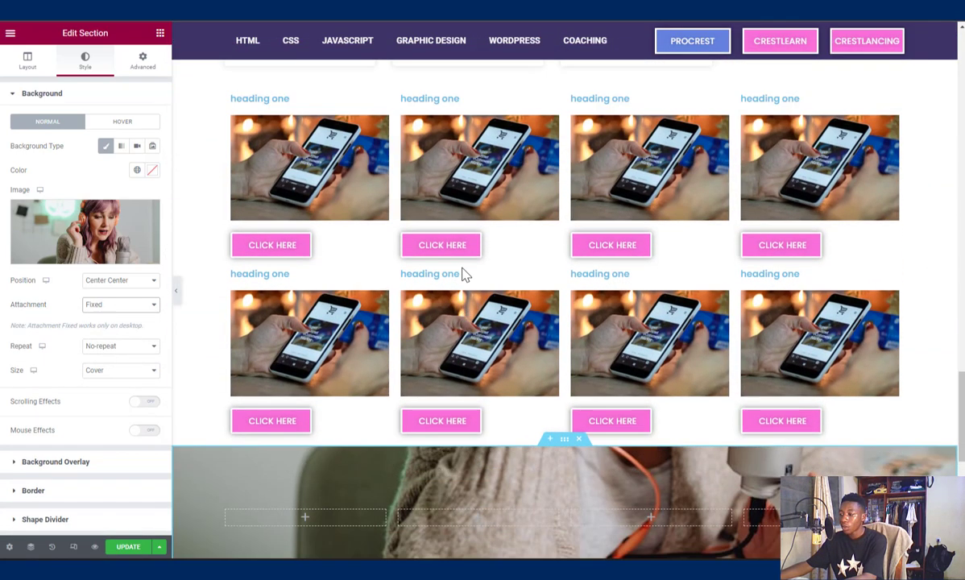
{"action": "scroll", "coordinate": [461, 323], "scroll_direction": "down", "scroll_amount": 1}
{"action": "scroll", "coordinate": [461, 338], "scroll_direction": "down", "scroll_amount": 6}
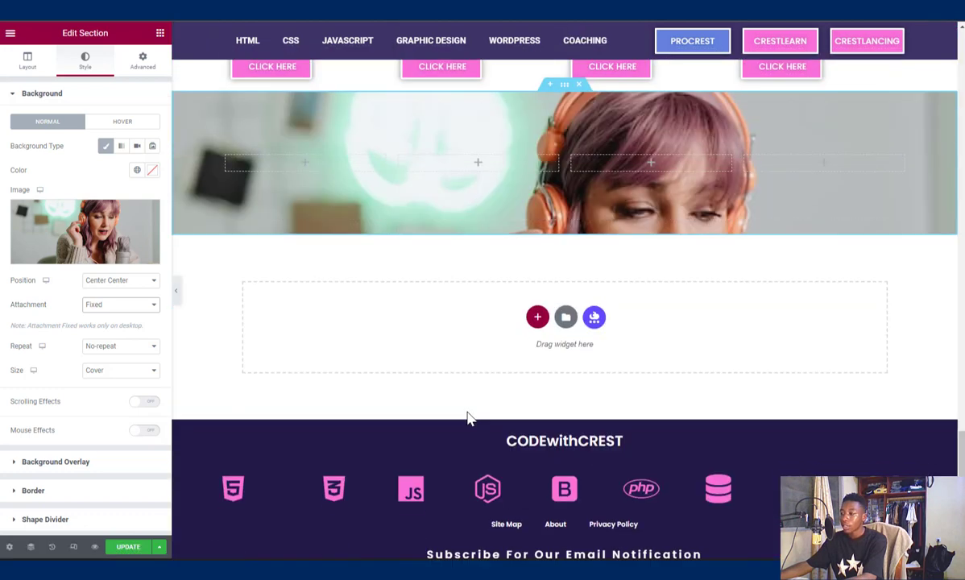
{"action": "scroll", "coordinate": [486, 332], "scroll_direction": "up", "scroll_amount": 3}
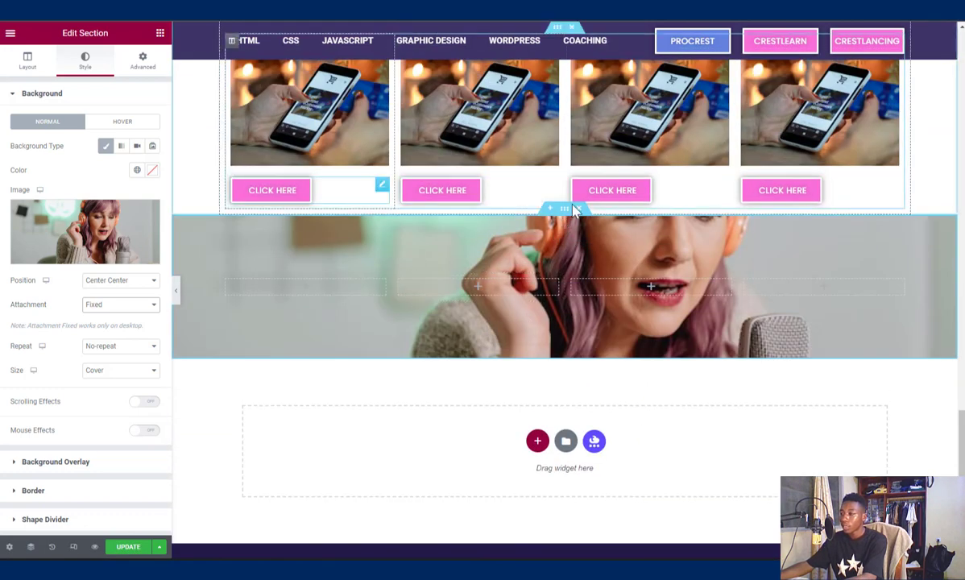
Set the four-column section's top and bottom padding to 200 px each.
{"action": "left_click", "coordinate": [143, 64]}
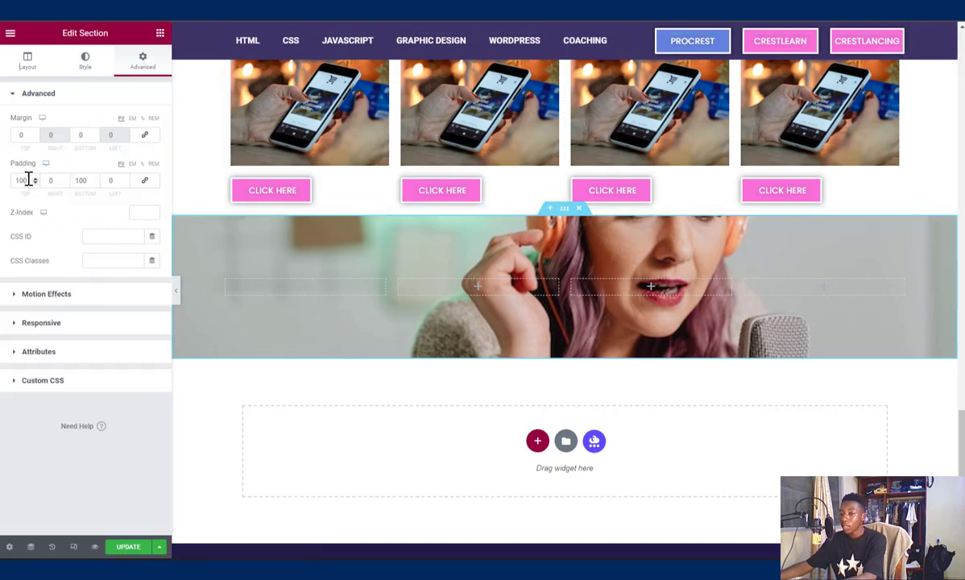
{"action": "left_click_drag", "start_coordinate": [19, 181], "coordinate": [9, 183]}
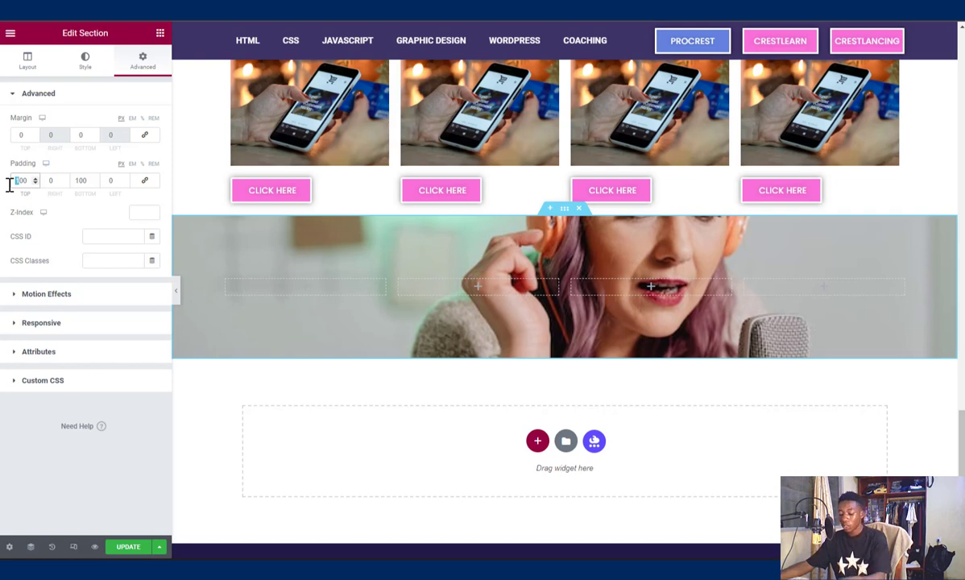
{"action": "type", "text": "2"}
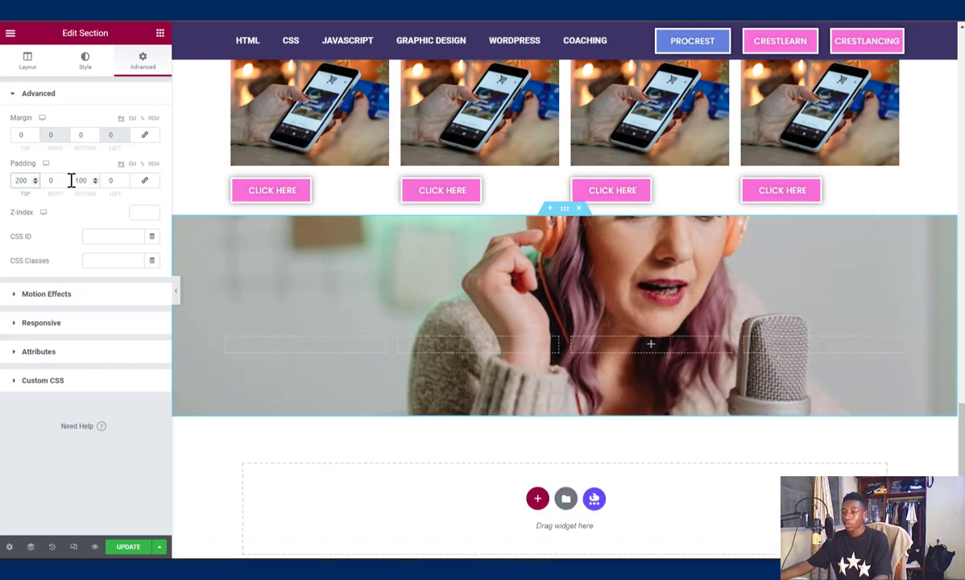
{"action": "left_click_drag", "start_coordinate": [78, 181], "coordinate": [67, 186]}
{"action": "type", "text": "2"}
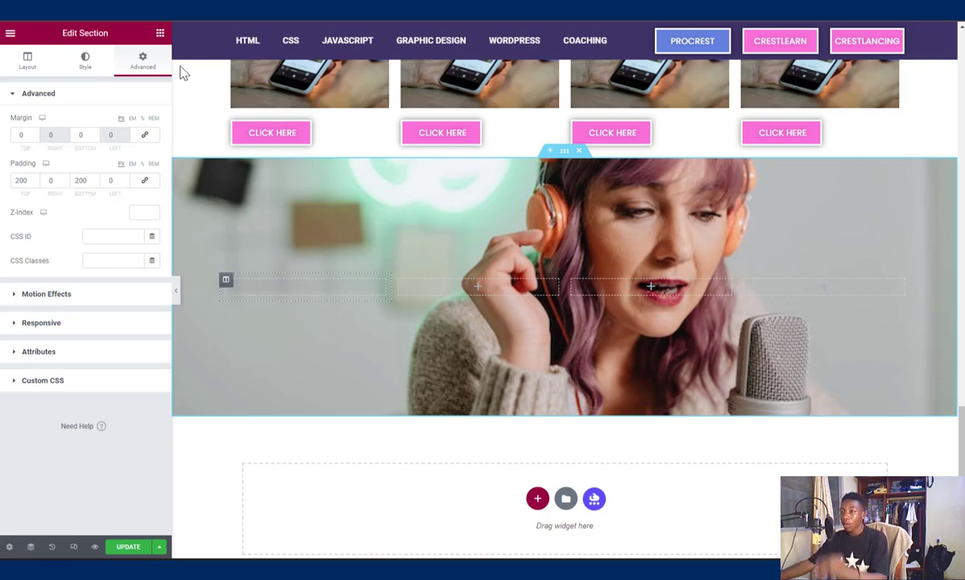
Give the first column of the four-column section a classic background in white, #FFFFFF.
{"action": "left_click", "coordinate": [160, 34]}
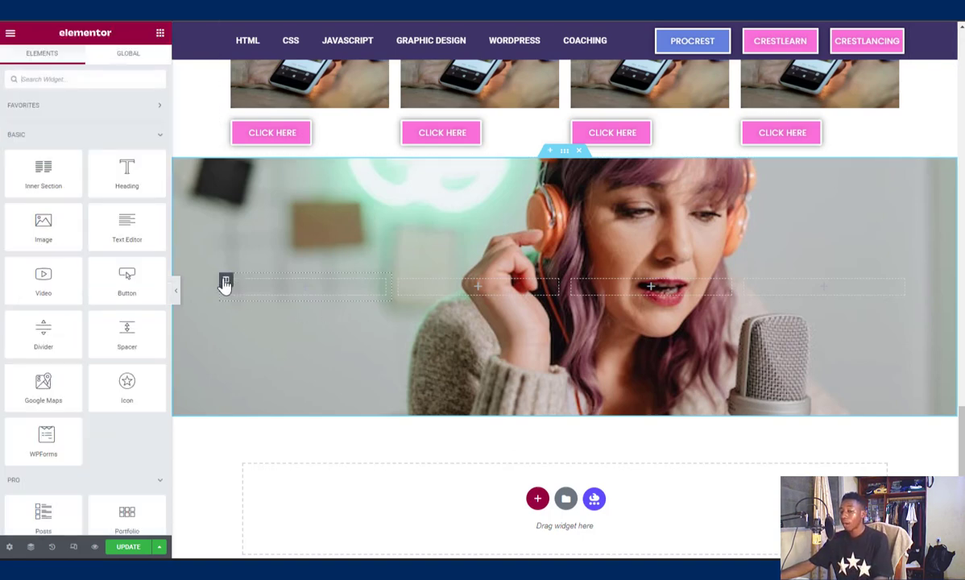
{"action": "left_click", "coordinate": [225, 282]}
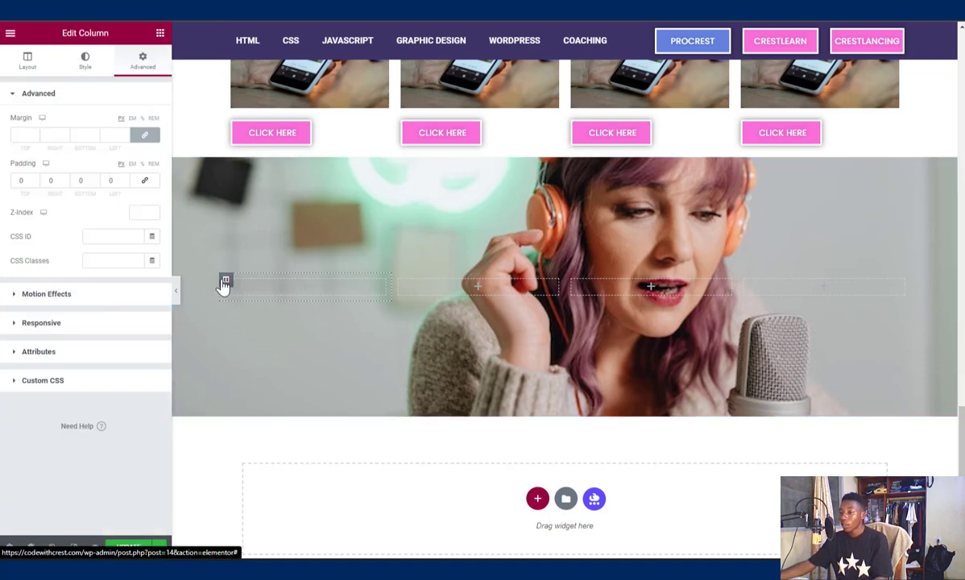
{"action": "left_click", "coordinate": [83, 64]}
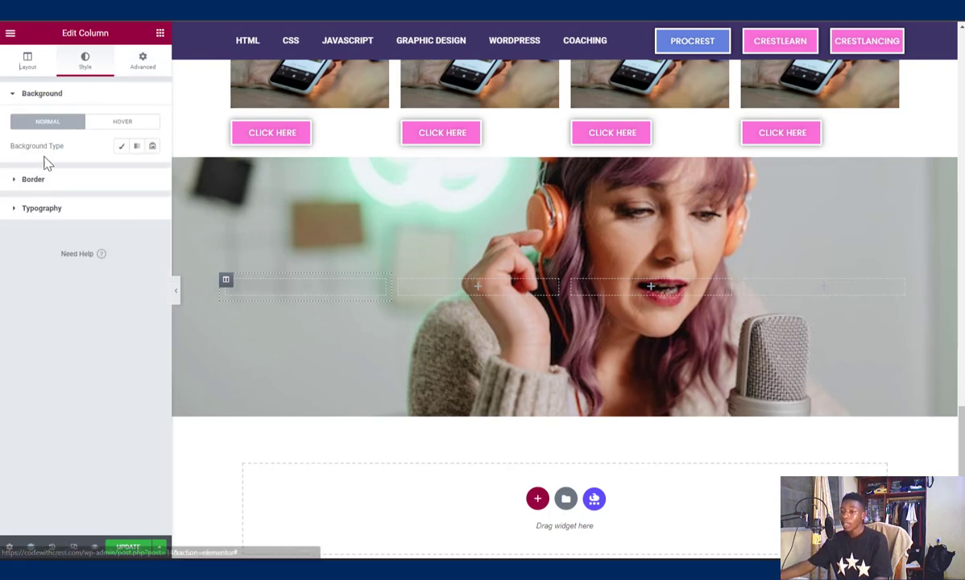
{"action": "left_click", "coordinate": [121, 148]}
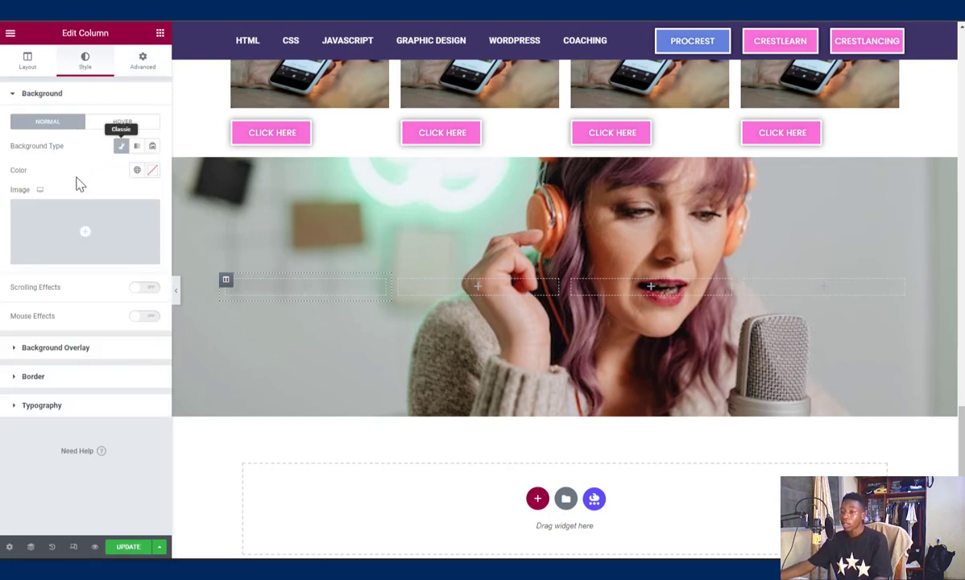
{"action": "left_click", "coordinate": [153, 173]}
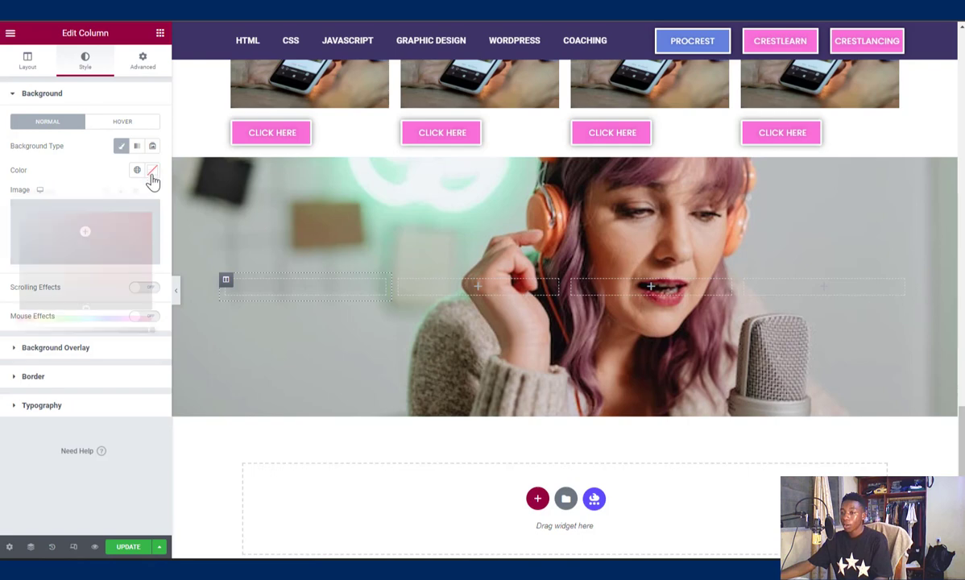
{"action": "type", "text": "#FFFFFF"}
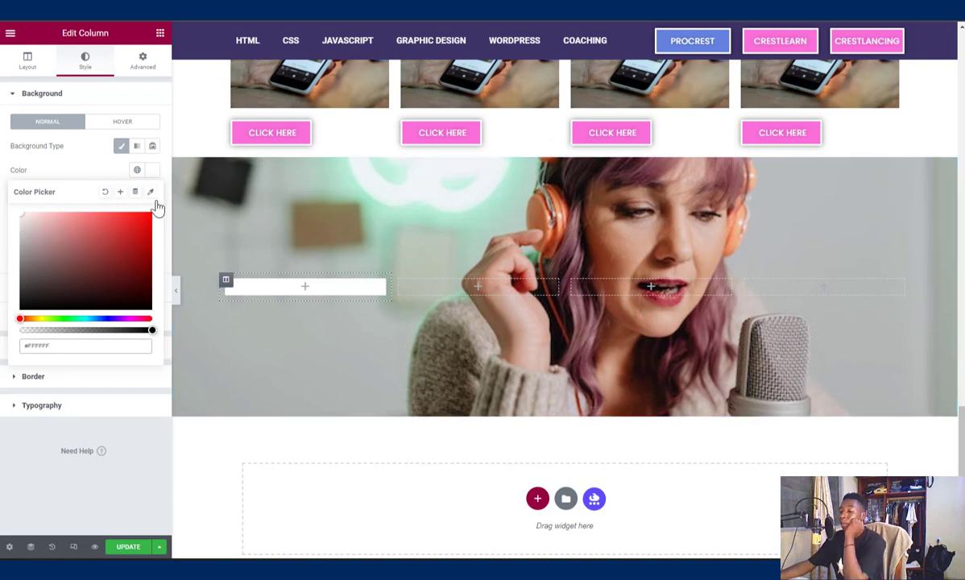
{"action": "left_click", "coordinate": [150, 170]}
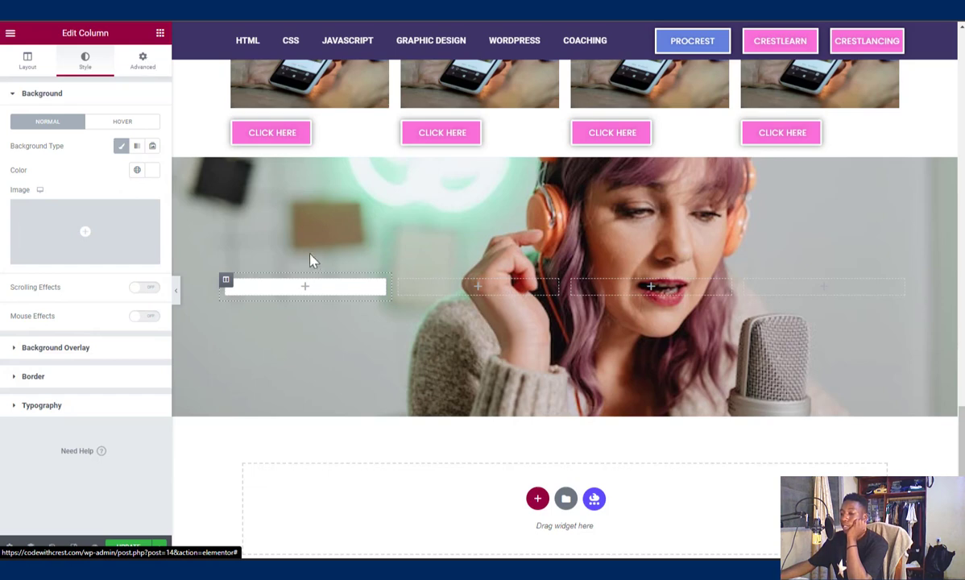
Set the first column's top padding to 100 px.
{"action": "left_click", "coordinate": [147, 66]}
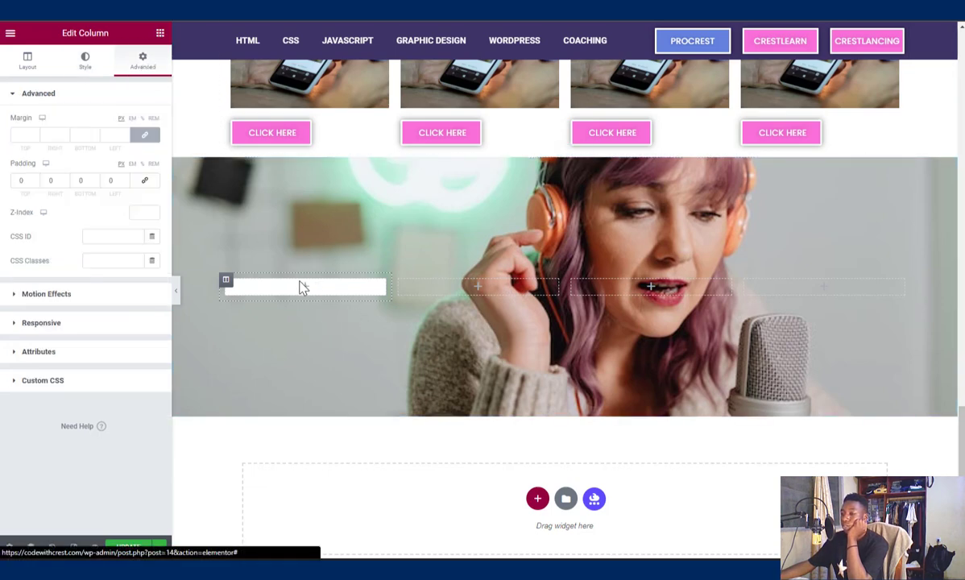
{"action": "left_click", "coordinate": [19, 179]}
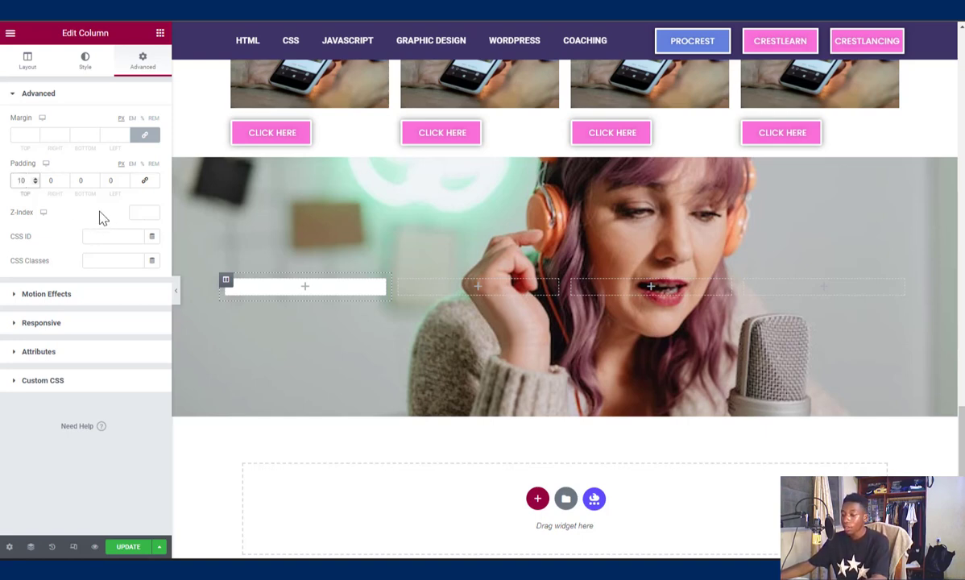
{"action": "type", "text": "0"}
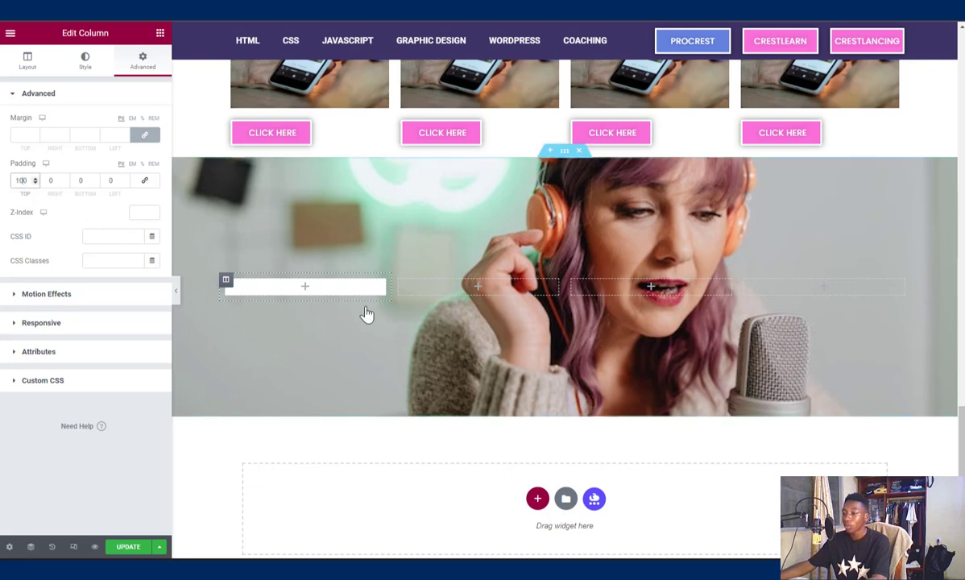
{"action": "left_click", "coordinate": [155, 34]}
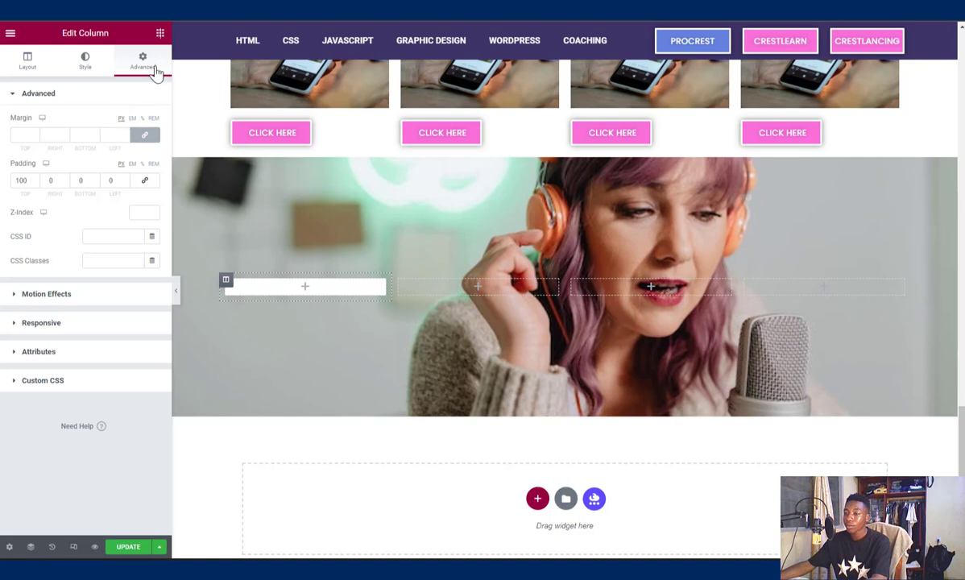
Add an Image widget to the first column of the four-column section and set the column's top padding to 0.
{"action": "left_click", "coordinate": [160, 35]}
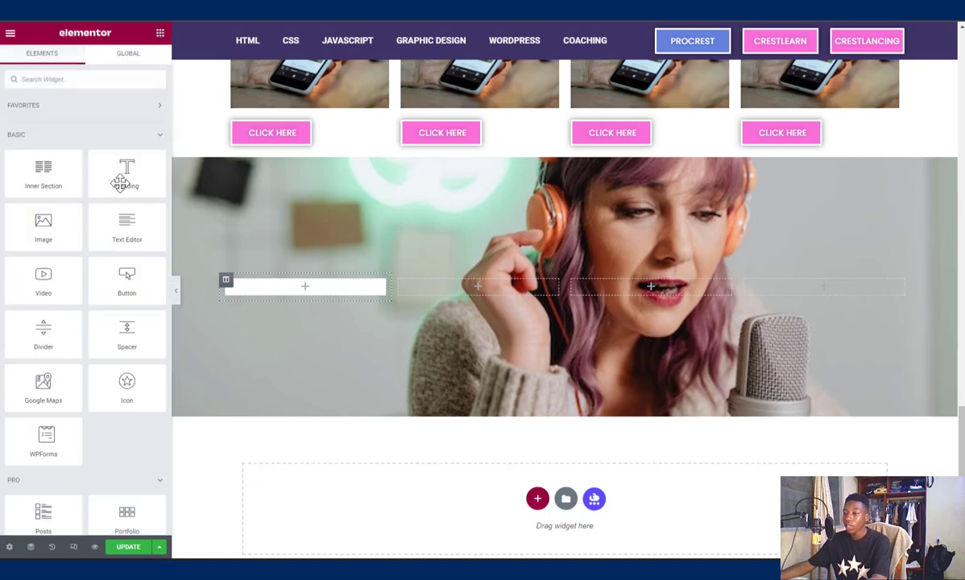
{"action": "left_click_drag", "start_coordinate": [43, 226], "coordinate": [306, 294]}
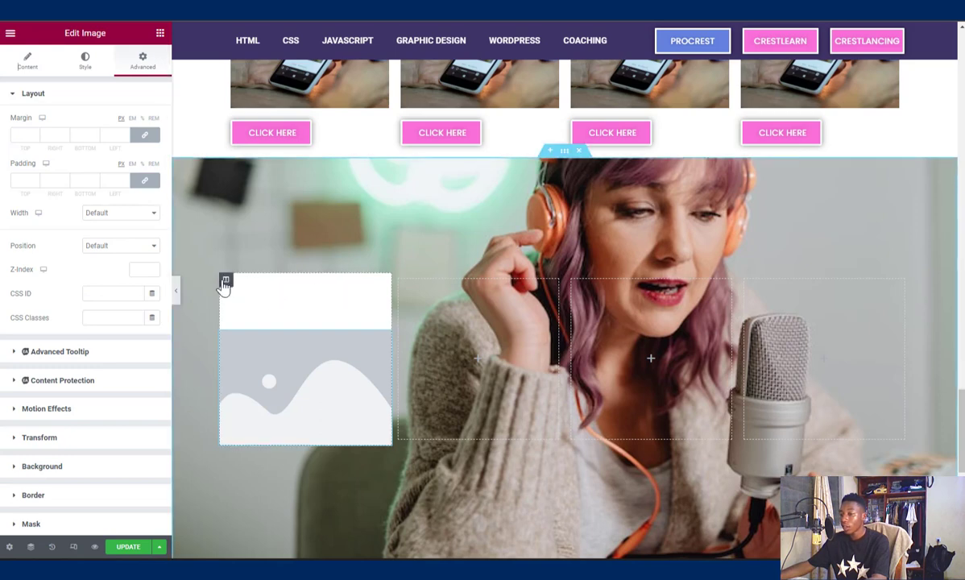
{"action": "left_click", "coordinate": [225, 281]}
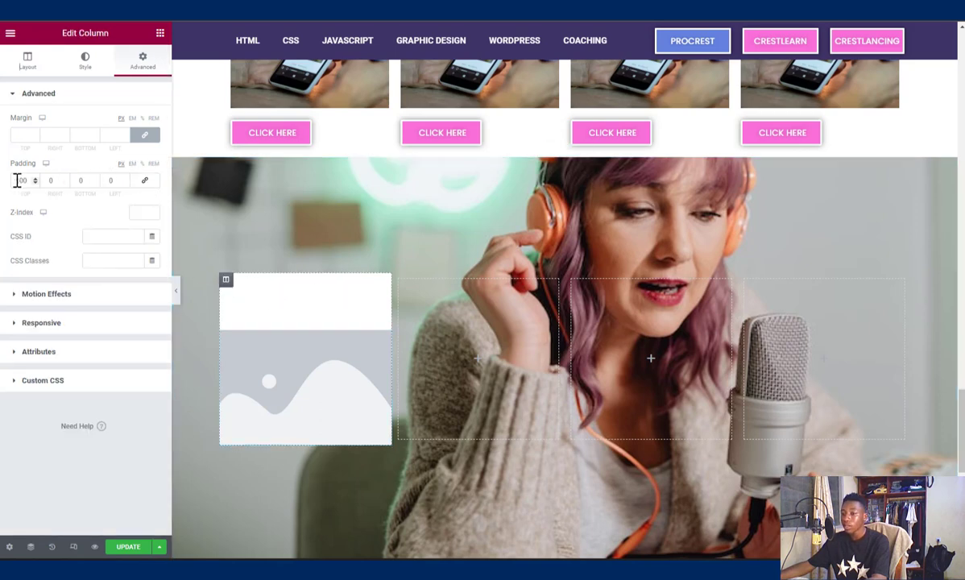
{"action": "left_click_drag", "start_coordinate": [25, 181], "coordinate": [15, 186]}
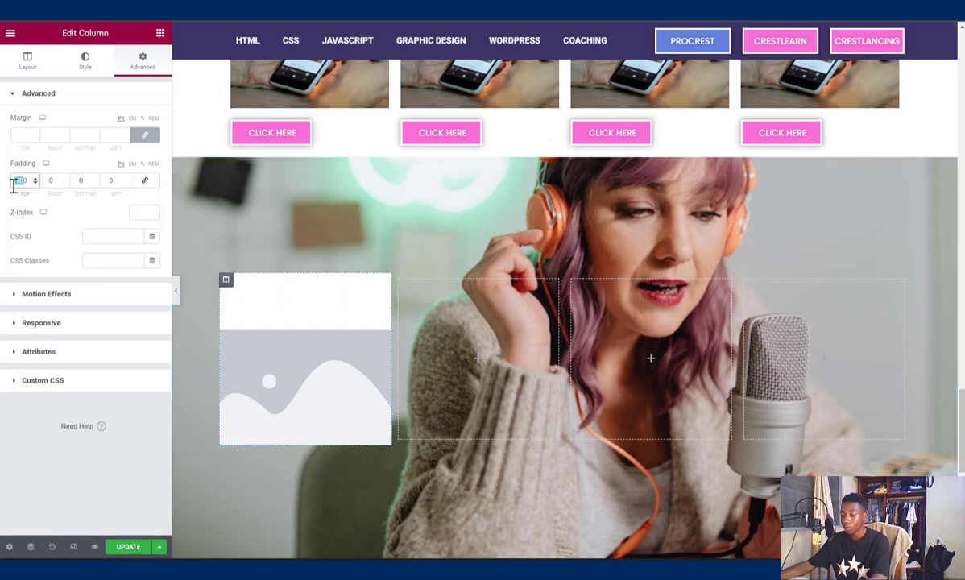
{"action": "type", "text": "0"}
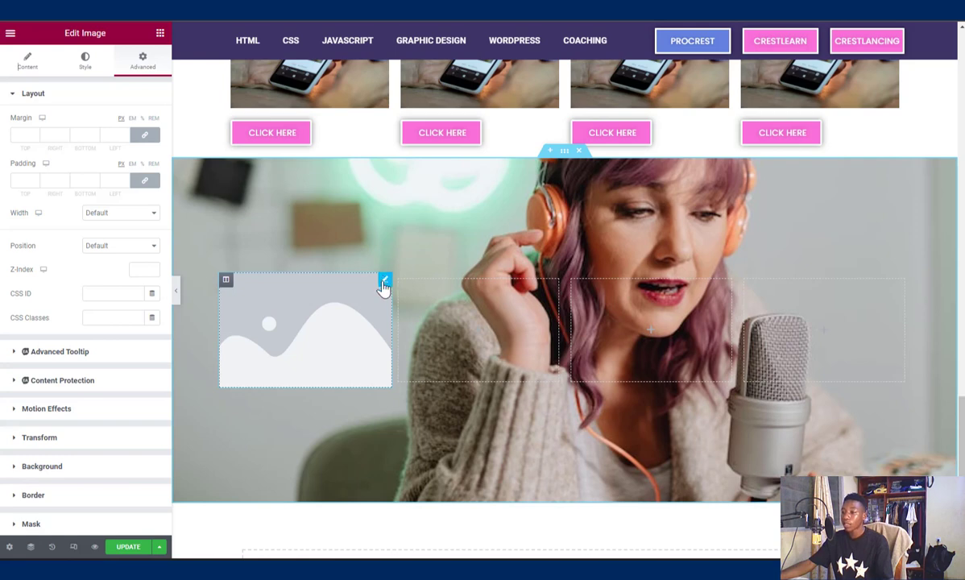
Set the border radius of the first column's image to 50% on all corners.
{"action": "left_click", "coordinate": [85, 61]}
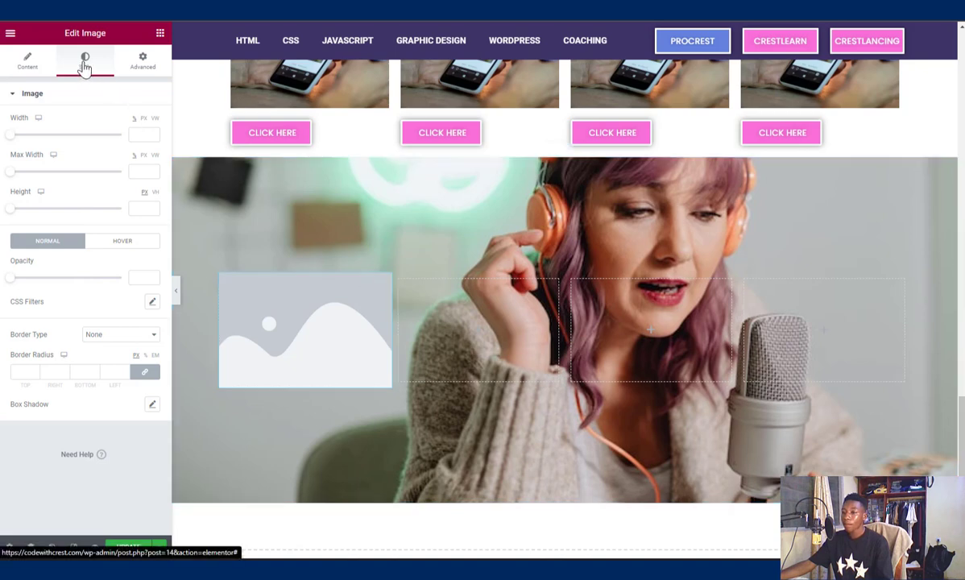
{"action": "left_click", "coordinate": [26, 96]}
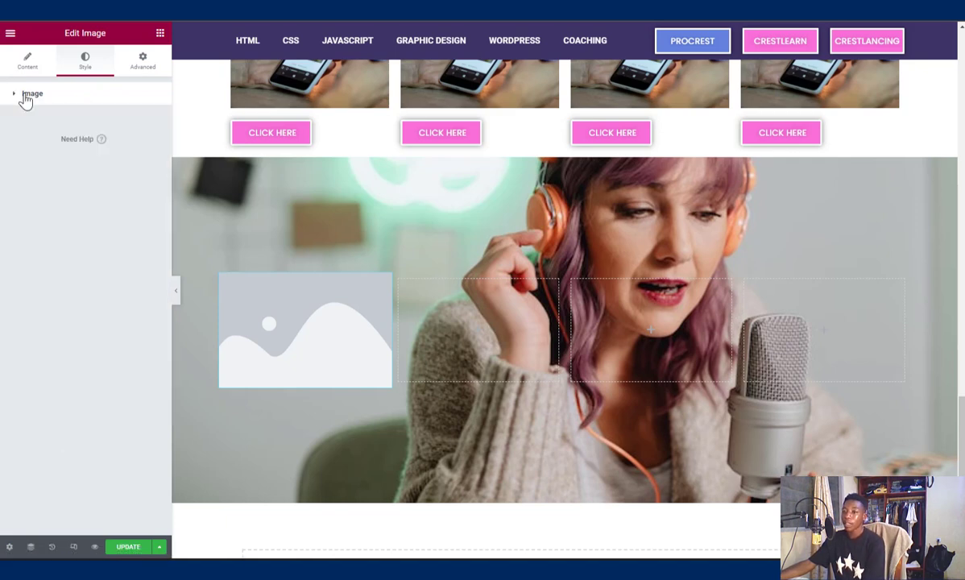
{"action": "left_click", "coordinate": [26, 97]}
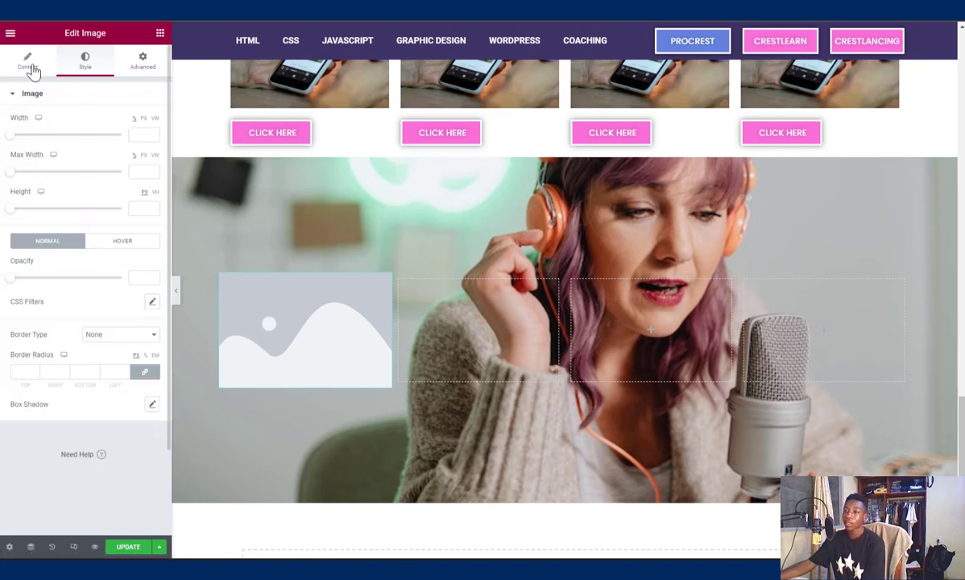
{"action": "left_click", "coordinate": [31, 69]}
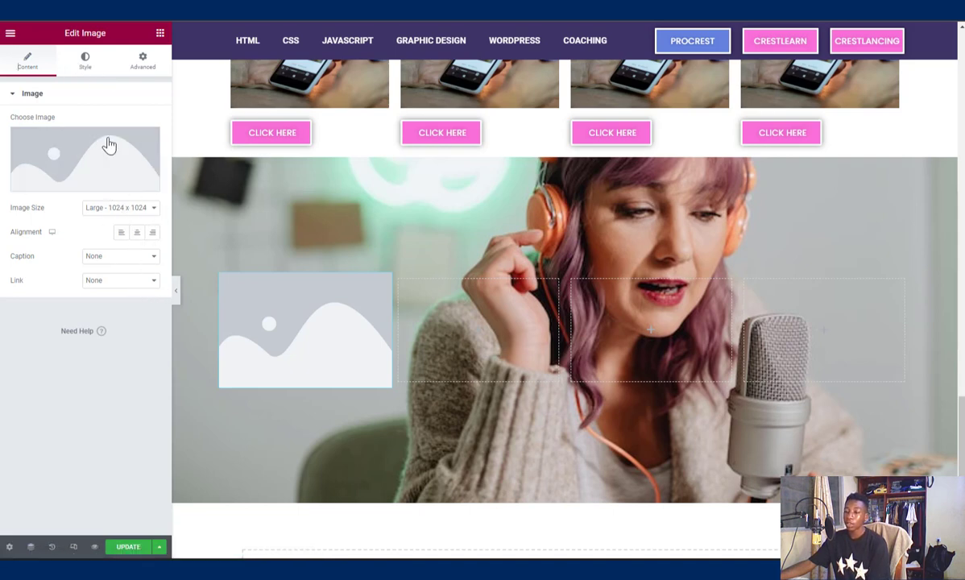
{"action": "left_click", "coordinate": [85, 63]}
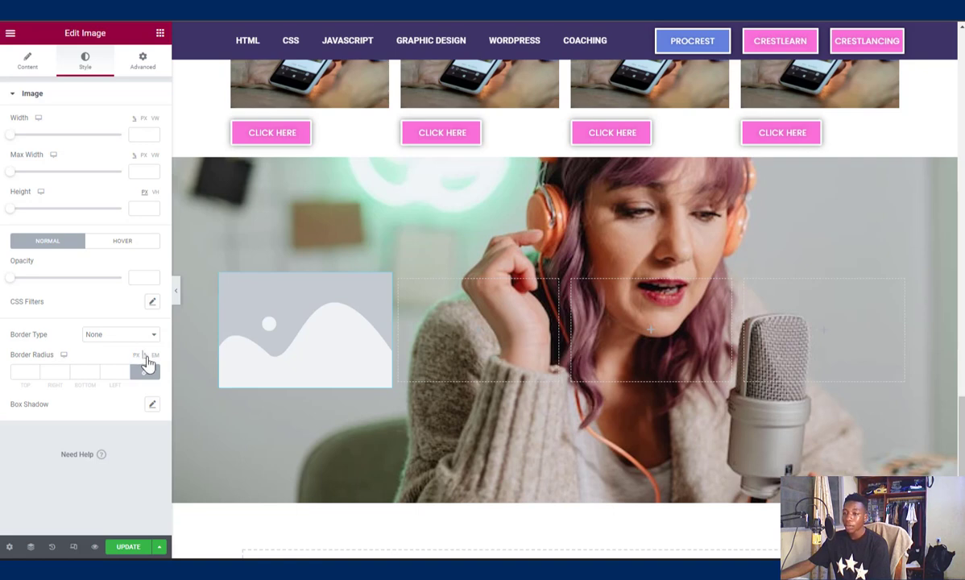
{"action": "left_click", "coordinate": [22, 370]}
{"action": "type", "text": "0"}
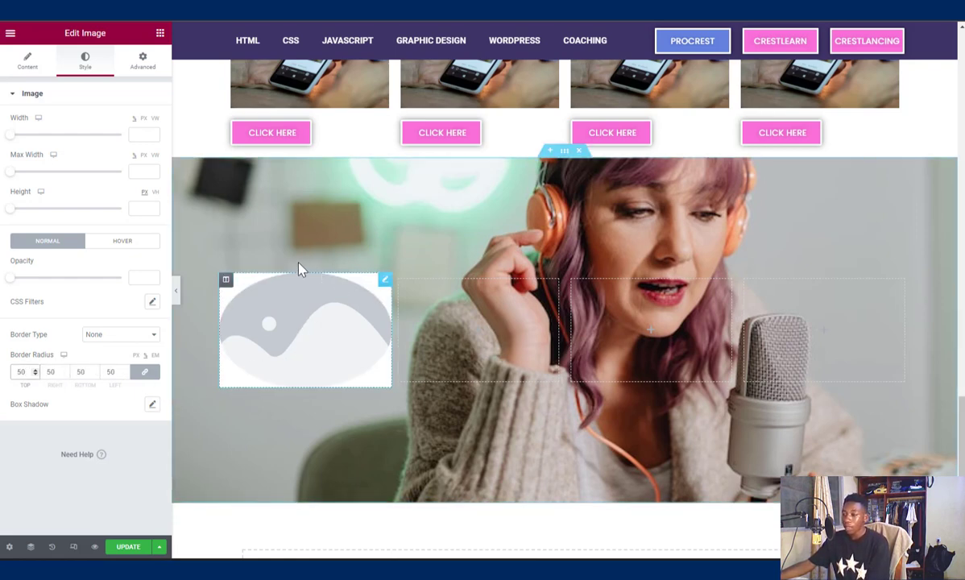
Replace the placeholder image with the media library photo of the smiling man working at a laptop.
{"action": "left_click", "coordinate": [27, 64]}
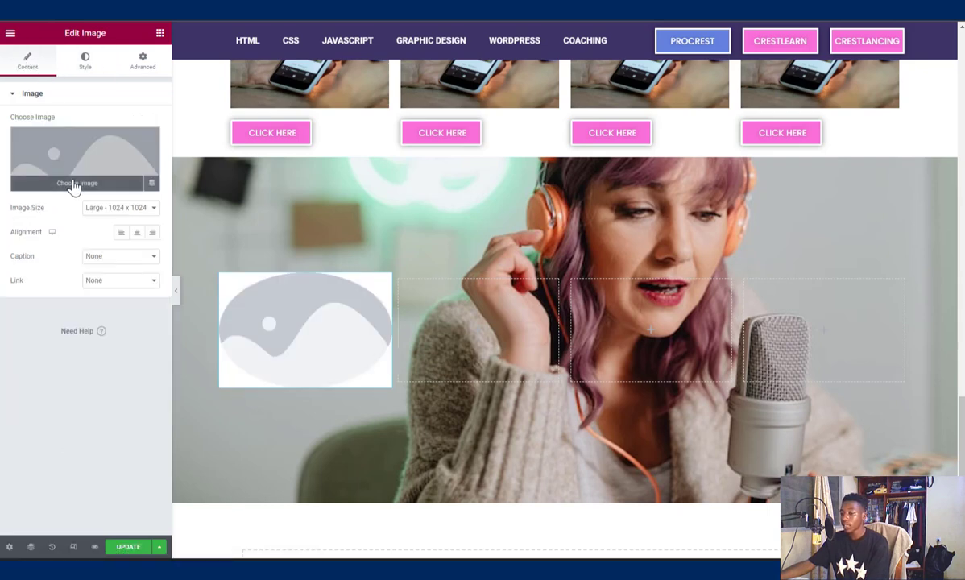
{"action": "left_click", "coordinate": [74, 184]}
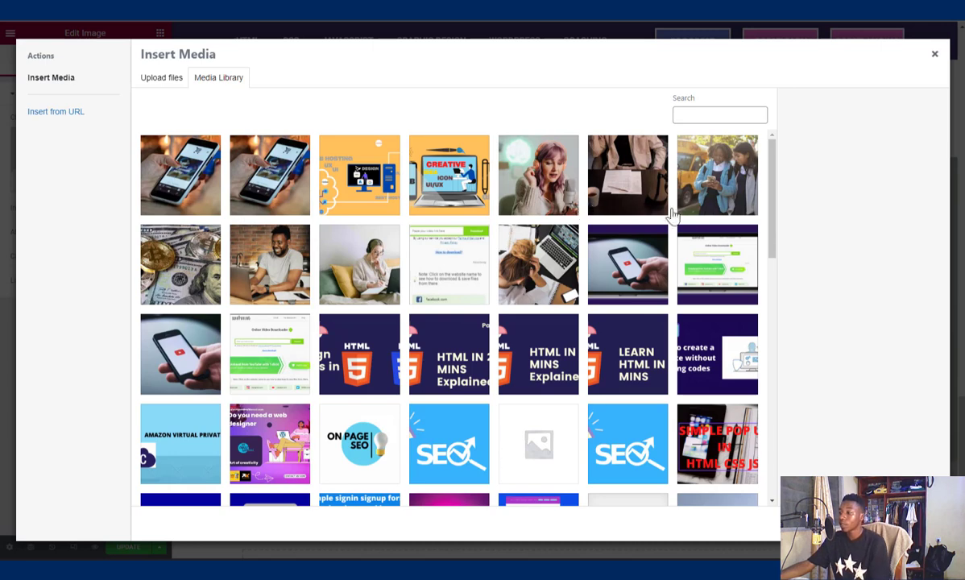
{"action": "left_click", "coordinate": [373, 286]}
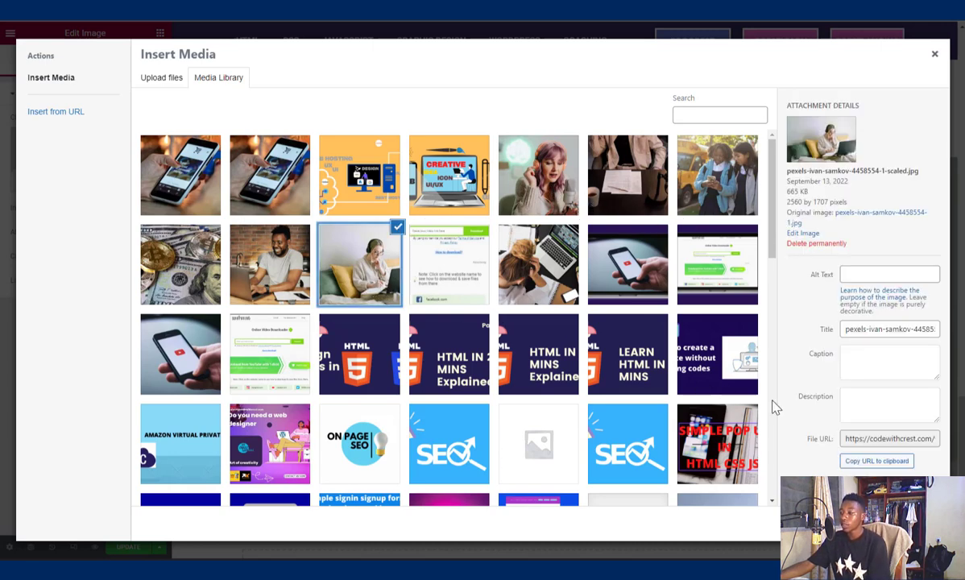
{"action": "left_click", "coordinate": [256, 252]}
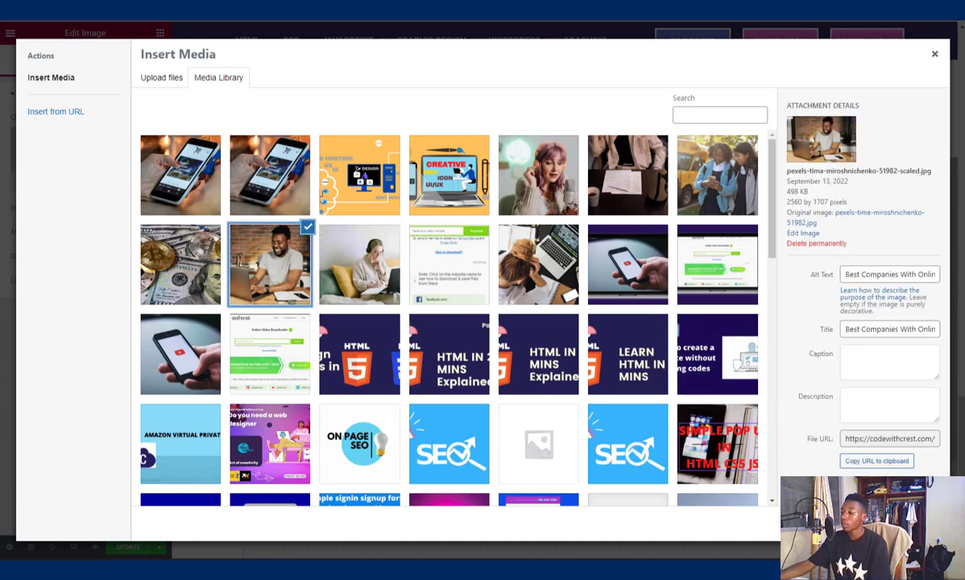
{"action": "left_click", "coordinate": [900, 523]}
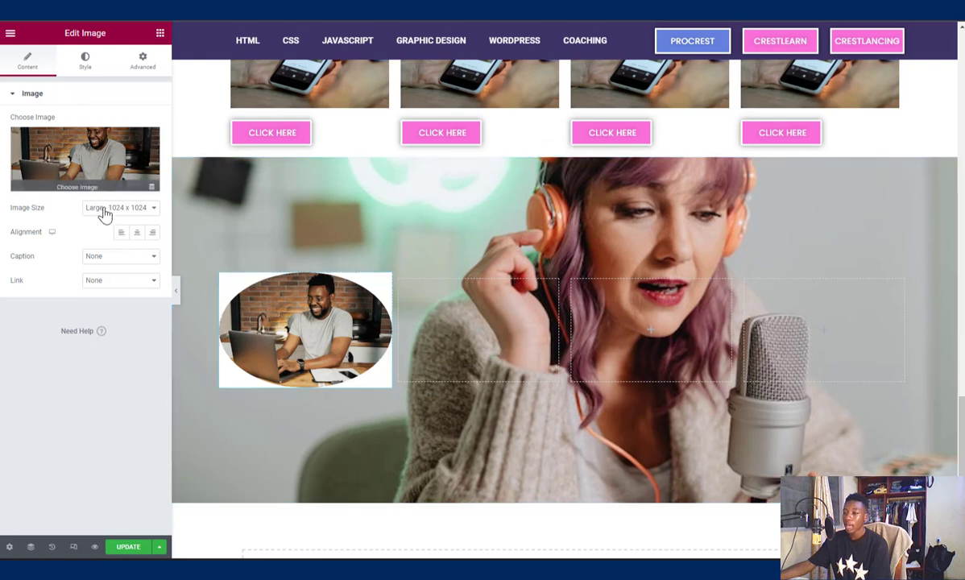
Clear the image's border radius on all corners and check how it looks over the fixed background.
{"action": "left_click", "coordinate": [83, 68]}
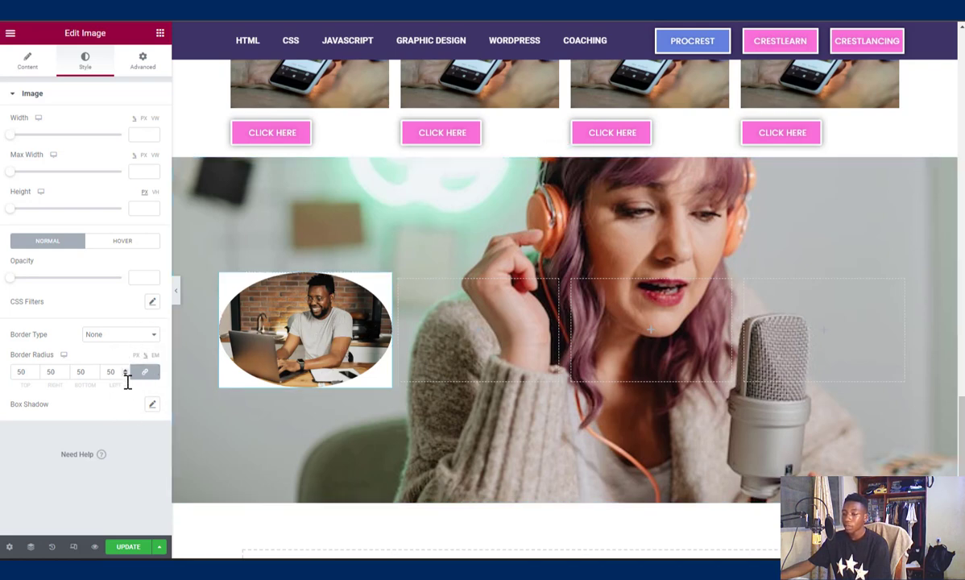
{"action": "left_click_drag", "start_coordinate": [118, 372], "coordinate": [108, 374]}
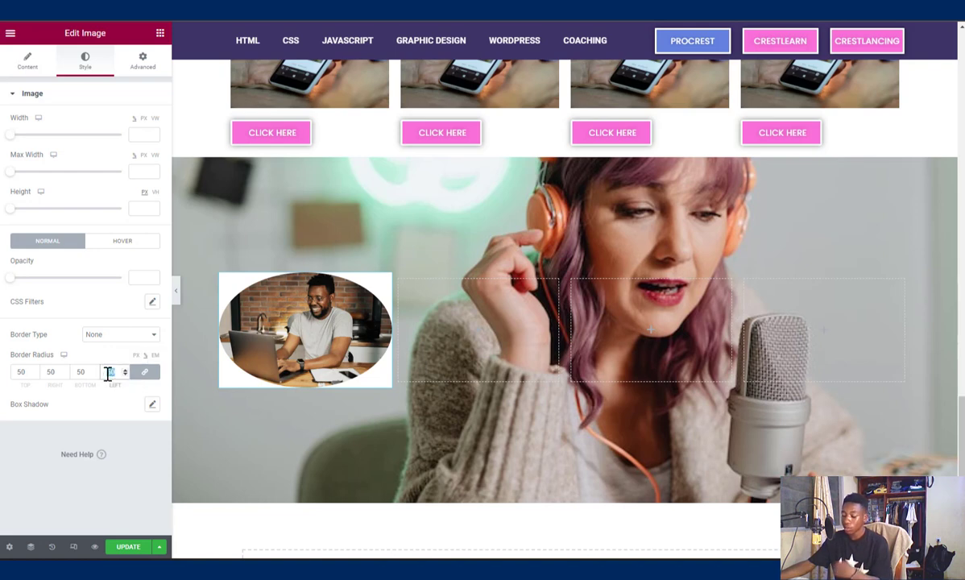
{"action": "key", "text": "BackSpace"}
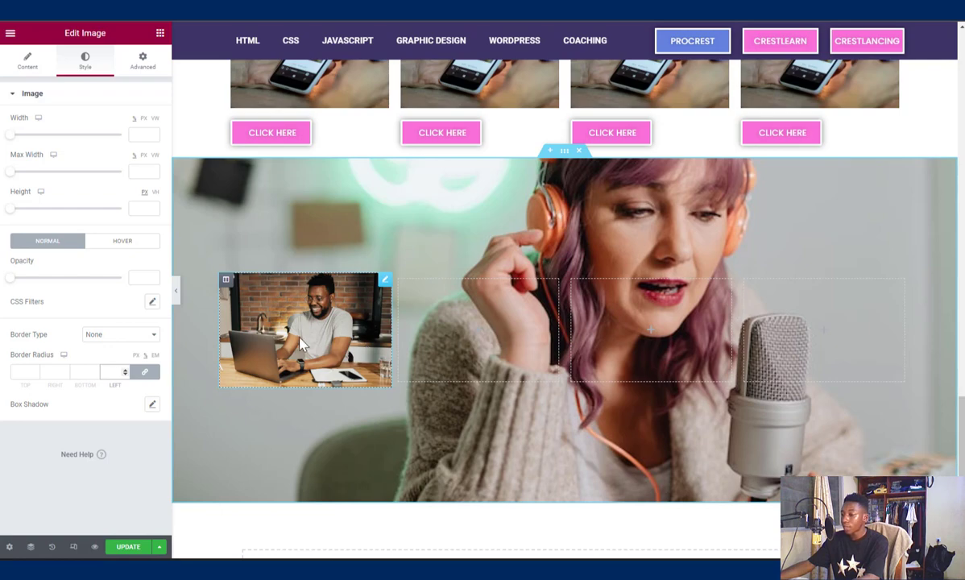
{"action": "scroll", "coordinate": [290, 314], "scroll_direction": "down", "scroll_amount": 2}
{"action": "scroll", "coordinate": [290, 296], "scroll_direction": "up", "scroll_amount": 3}
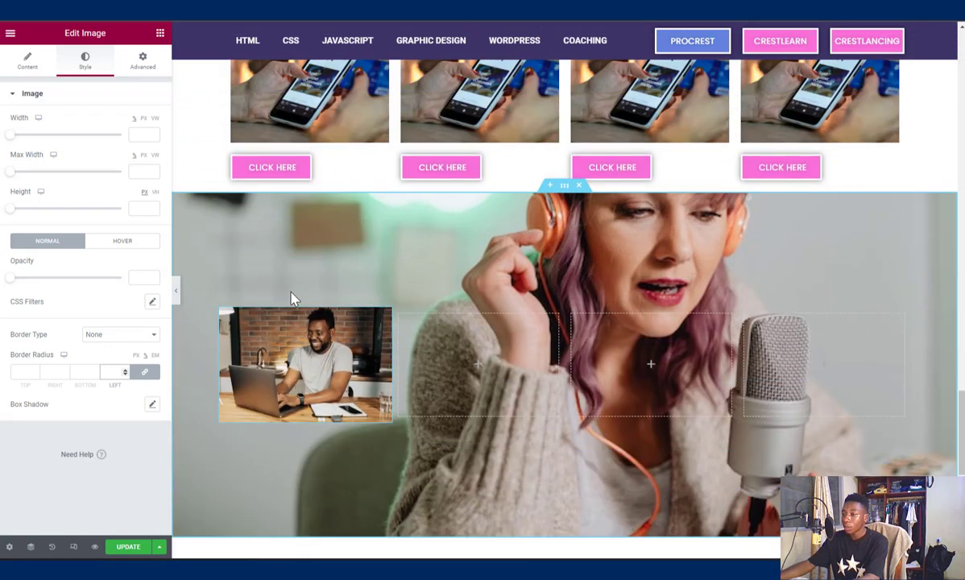
{"action": "scroll", "coordinate": [297, 329], "scroll_direction": "down", "scroll_amount": 1}
{"action": "scroll", "coordinate": [297, 330], "scroll_direction": "down", "scroll_amount": 2}
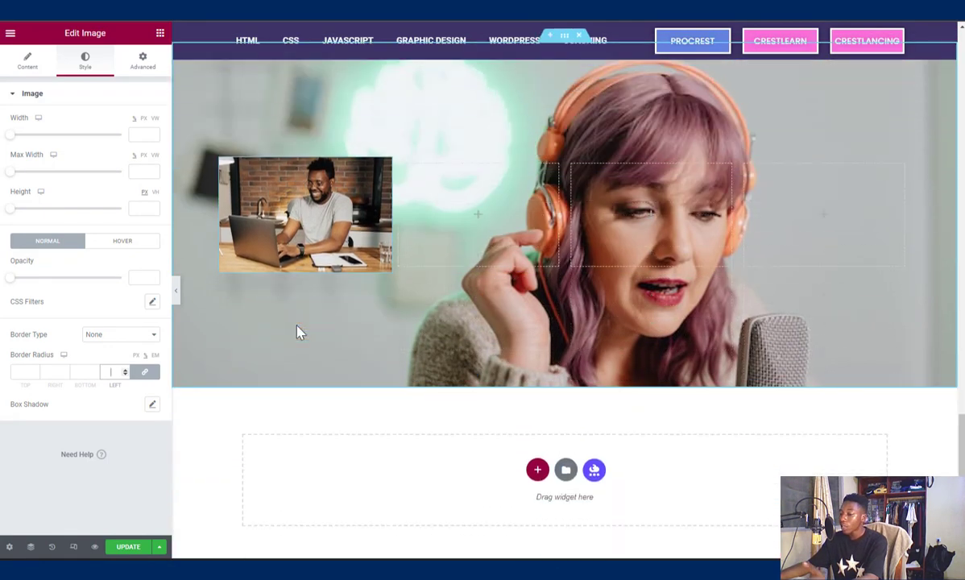
{"action": "scroll", "coordinate": [297, 329], "scroll_direction": "up", "scroll_amount": 1}
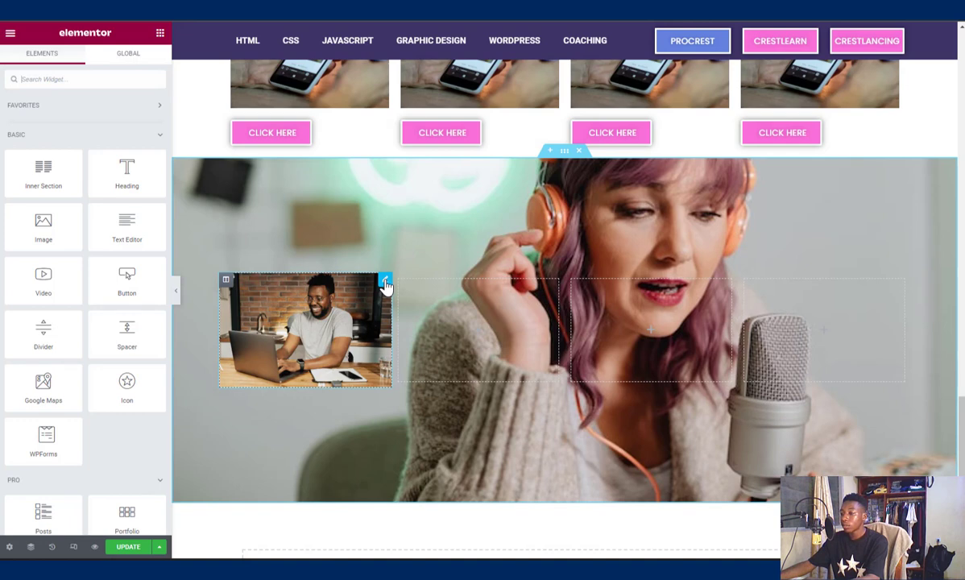
Set the image's bottom padding to 100 px and its right padding to -100 px.
{"action": "left_click", "coordinate": [339, 278]}
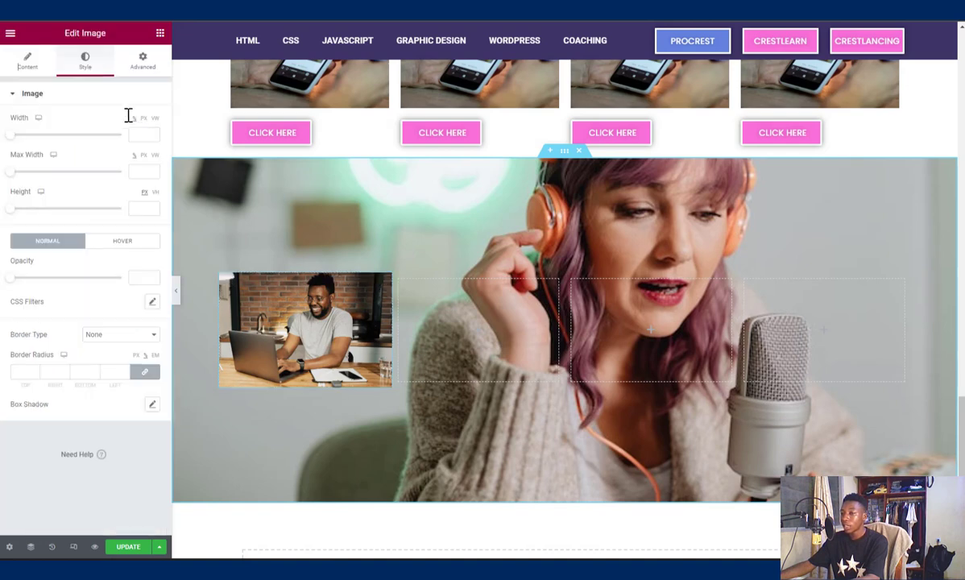
{"action": "left_click", "coordinate": [145, 63]}
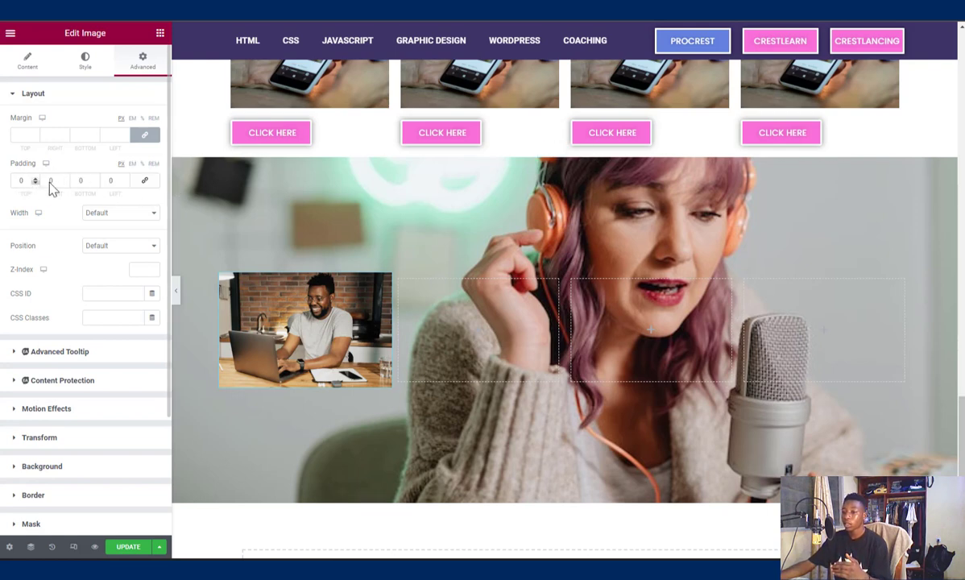
{"action": "left_click", "coordinate": [76, 180]}
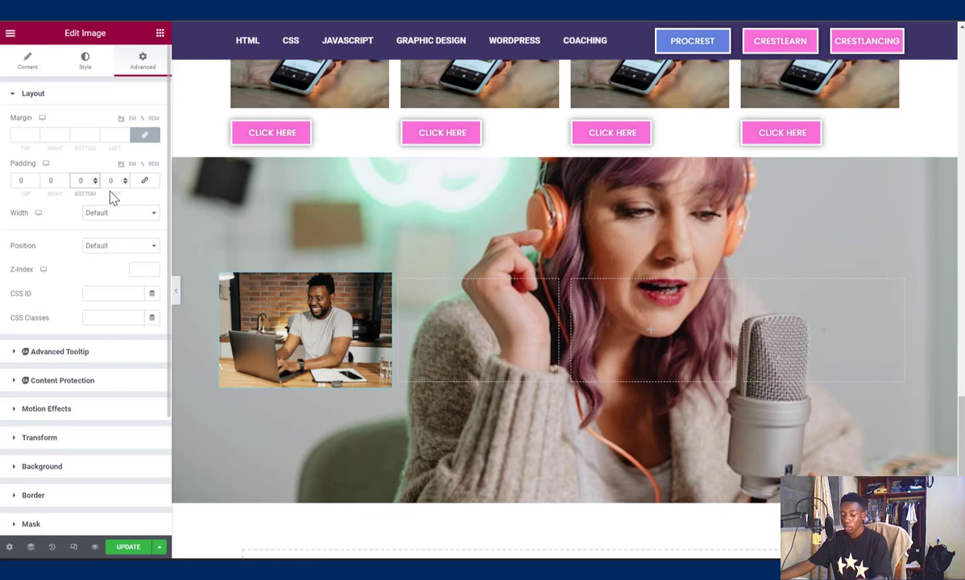
{"action": "type", "text": "100"}
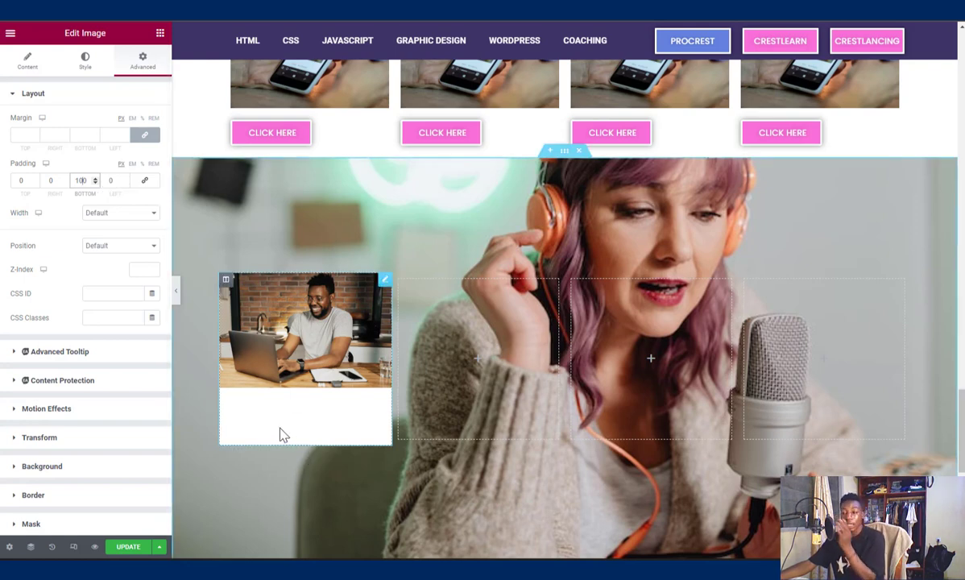
{"action": "double_click", "coordinate": [58, 181]}
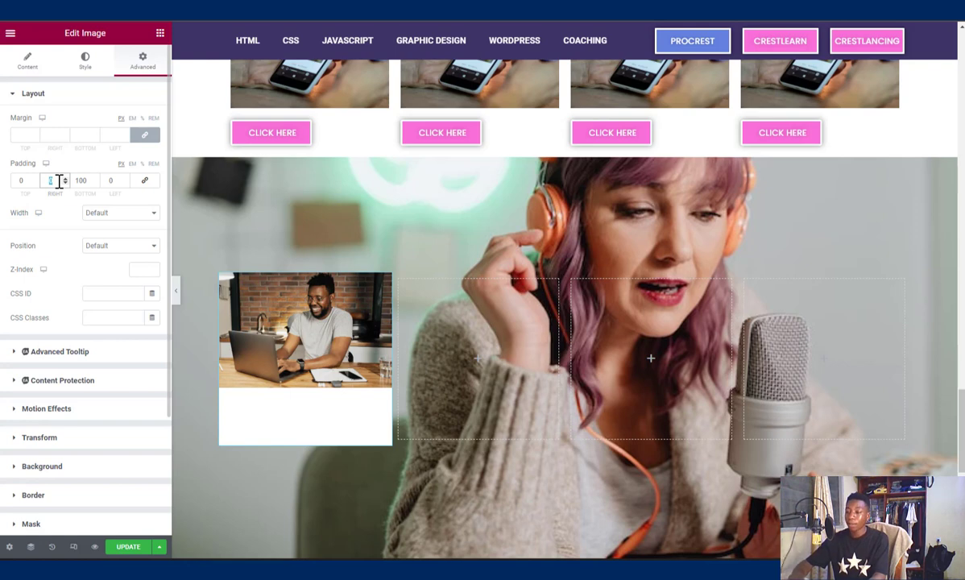
{"action": "key", "text": "BackSpace"}
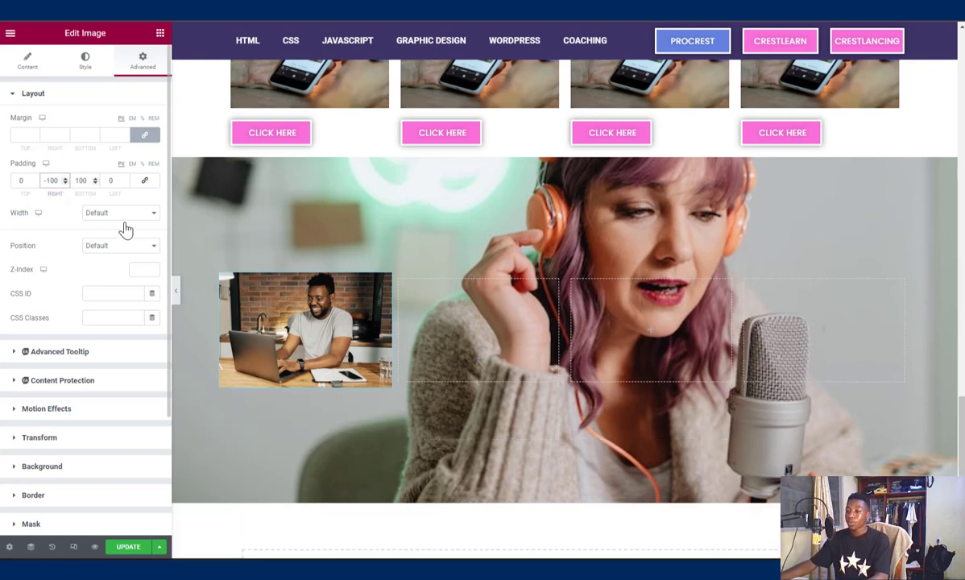
{"action": "scroll", "coordinate": [317, 371], "scroll_direction": "down", "scroll_amount": 2}
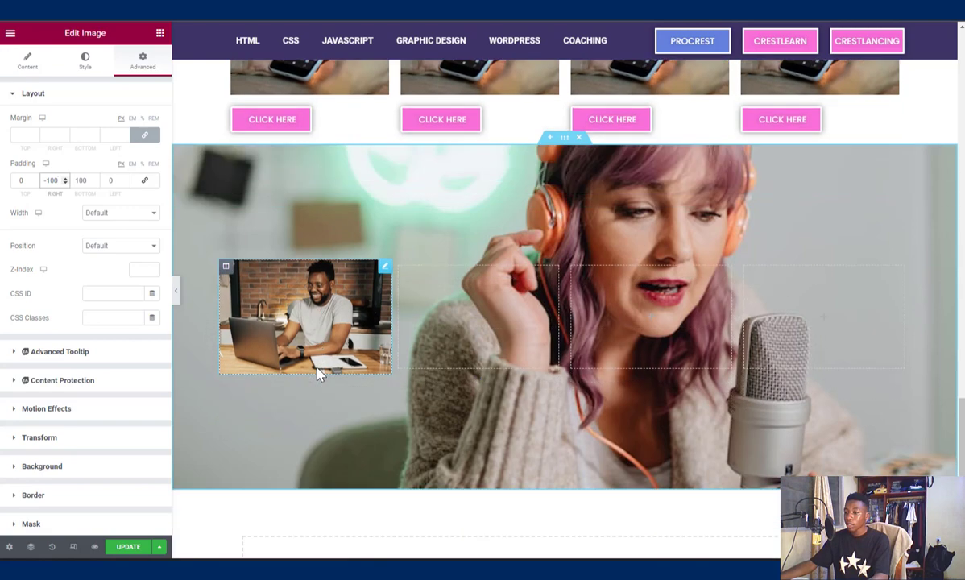
{"action": "scroll", "coordinate": [318, 369], "scroll_direction": "up", "scroll_amount": 2}
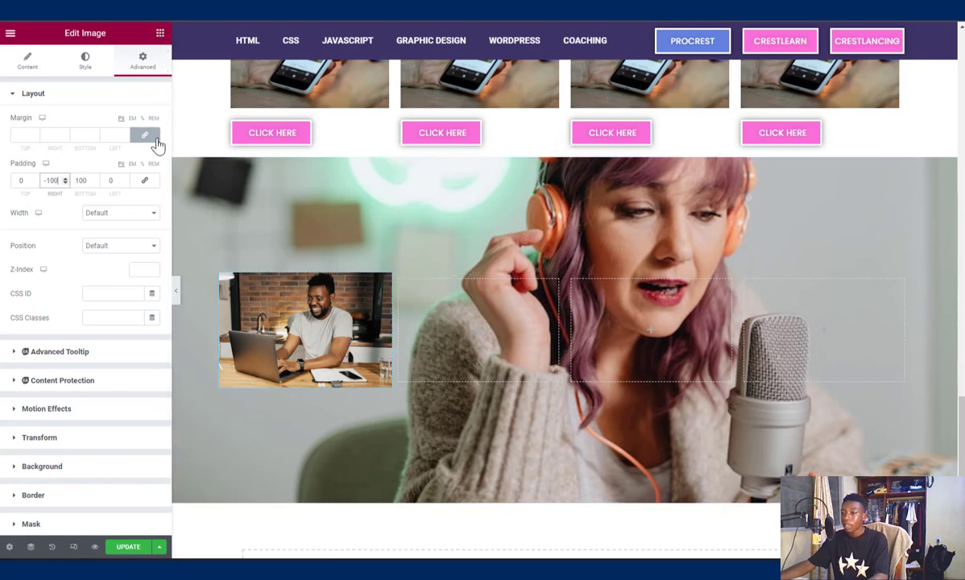
Add a Button widget below the photo in the first column.
{"action": "left_click", "coordinate": [160, 36]}
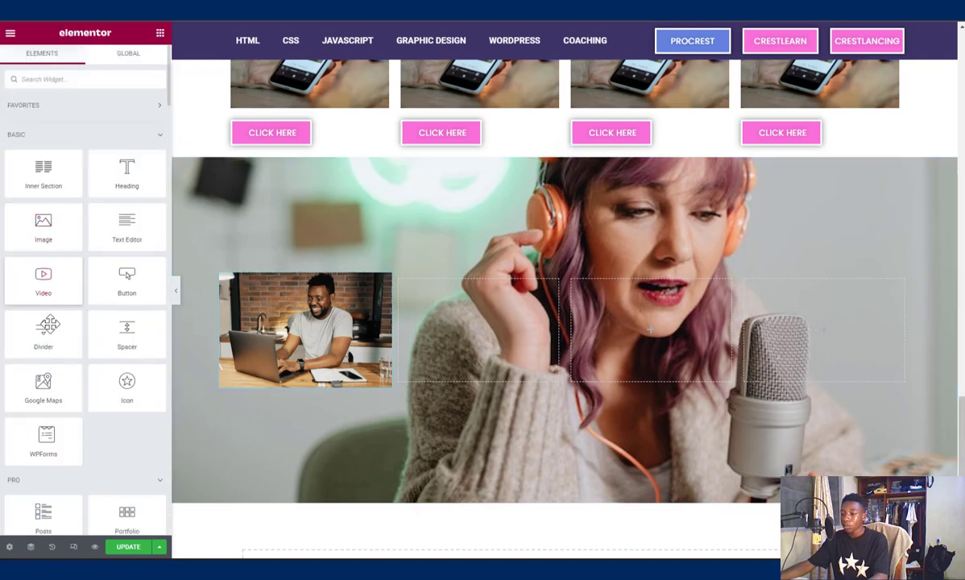
{"action": "scroll", "coordinate": [101, 274], "scroll_direction": "down", "scroll_amount": 3}
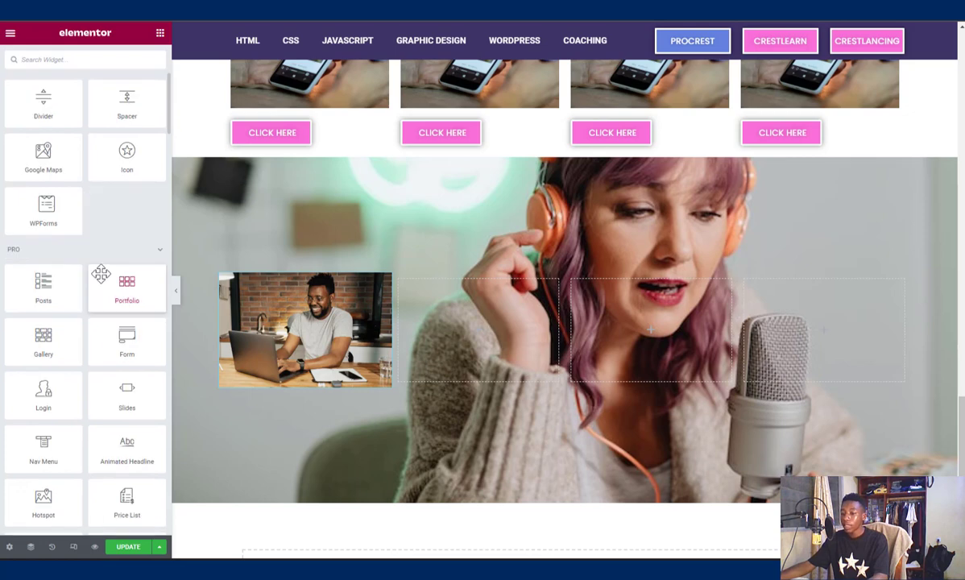
{"action": "scroll", "coordinate": [100, 171], "scroll_direction": "up", "scroll_amount": 5}
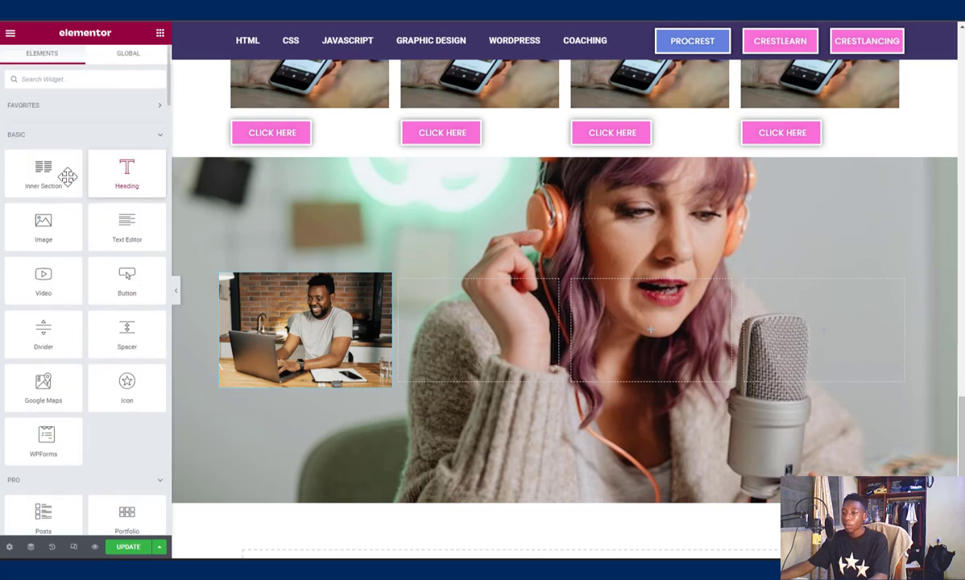
{"action": "scroll", "coordinate": [122, 256], "scroll_direction": "down", "scroll_amount": 1}
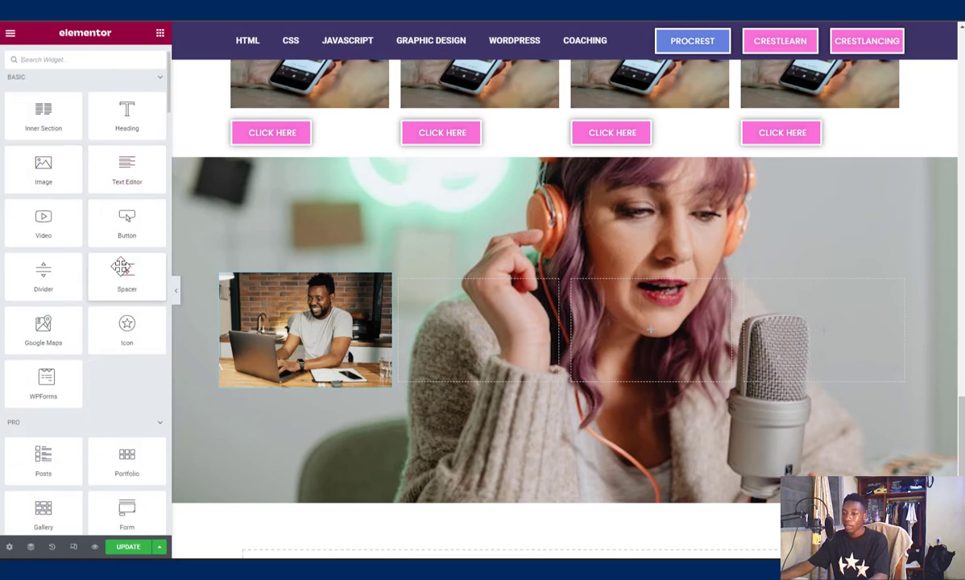
{"action": "left_click_drag", "start_coordinate": [127, 222], "coordinate": [276, 308]}
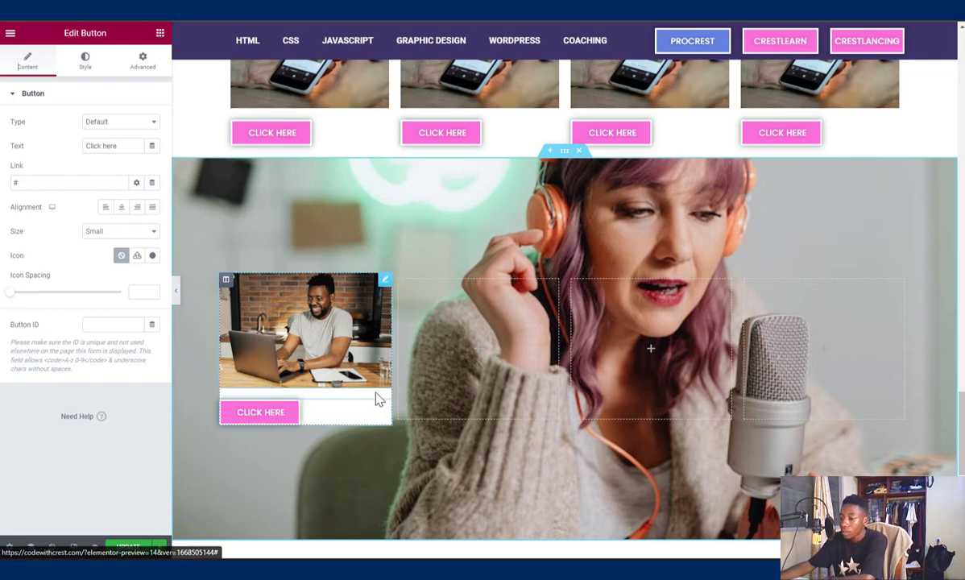
Unlink the margin values of the first-column photo and set its right padding to 0.
{"action": "left_click", "coordinate": [385, 282]}
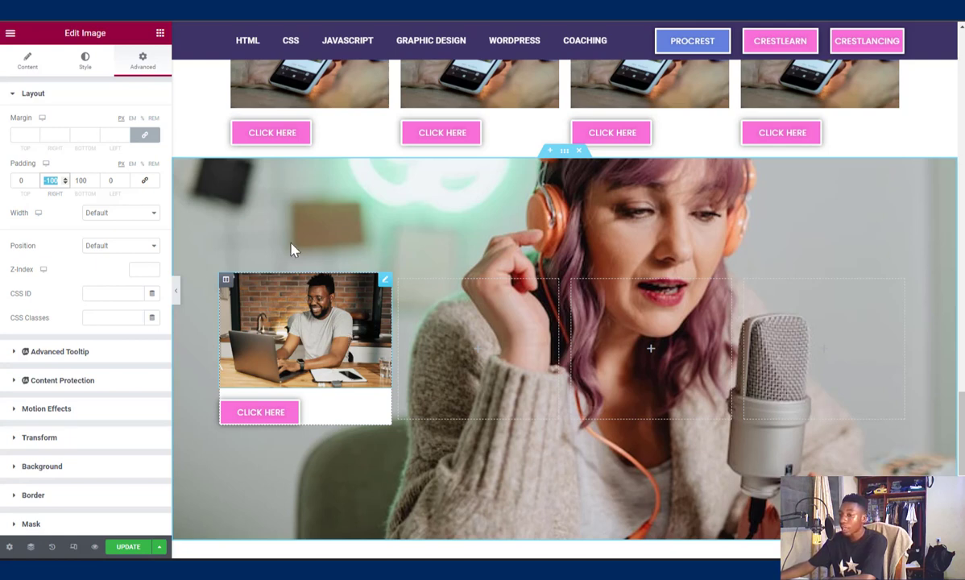
{"action": "left_click", "coordinate": [147, 140]}
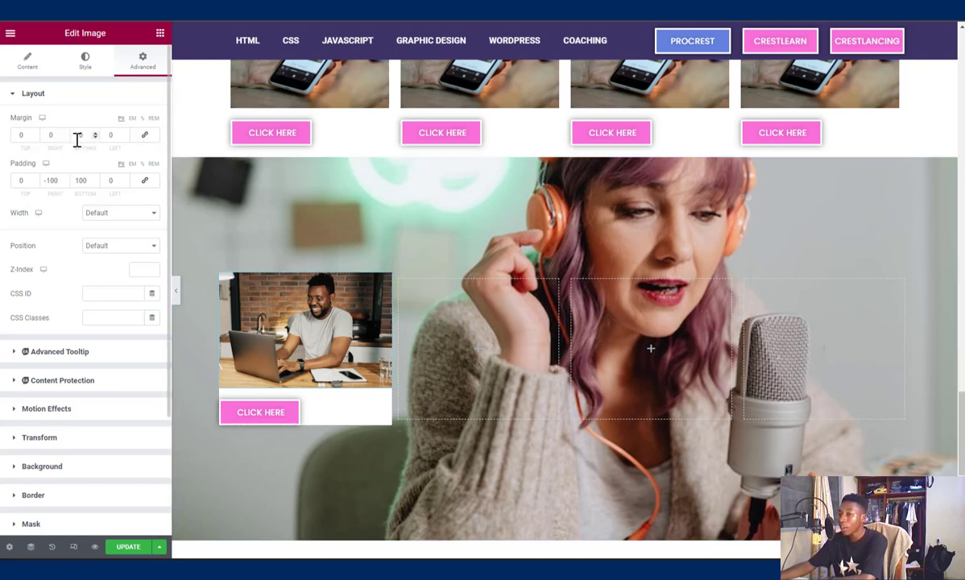
{"action": "mouse_move", "coordinate": [57, 180]}
{"action": "left_mouse_down"}
{"action": "mouse_move", "coordinate": [46, 189]}
{"action": "mouse_move", "coordinate": [113, 217]}
{"action": "mouse_move", "coordinate": [111, 226]}
{"action": "mouse_move", "coordinate": [133, 164]}
{"action": "mouse_move", "coordinate": [99, 170]}
{"action": "mouse_move", "coordinate": [83, 157]}
{"action": "mouse_move", "coordinate": [61, 184]}
{"action": "left_mouse_up"}
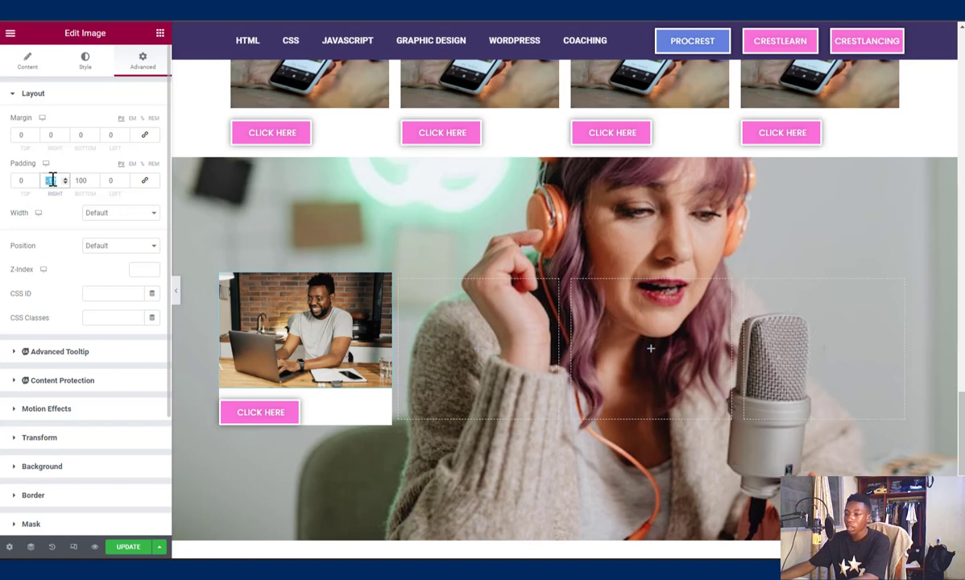
{"action": "type", "text": "0"}
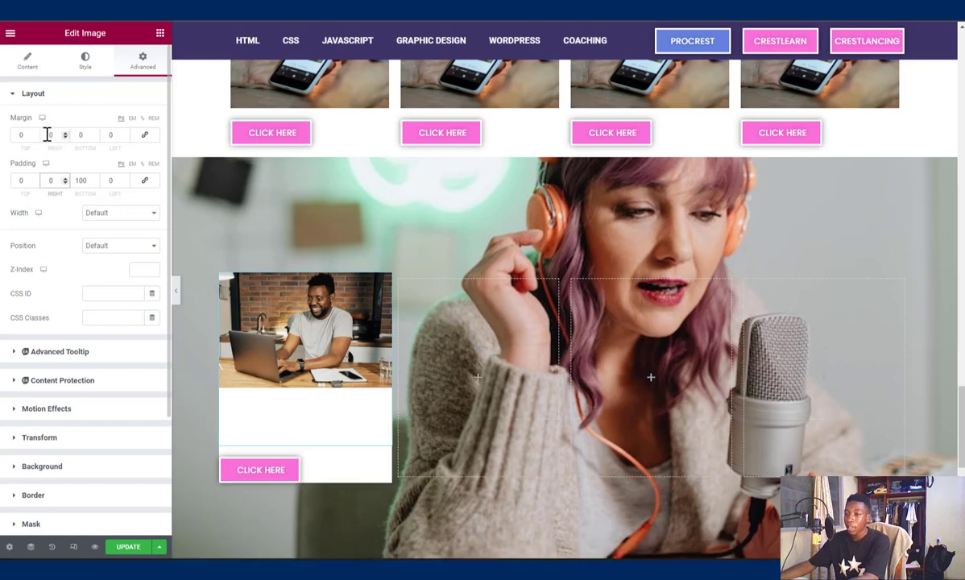
Try a right margin of -100 px on the first-column photo.
{"action": "left_click", "coordinate": [47, 135]}
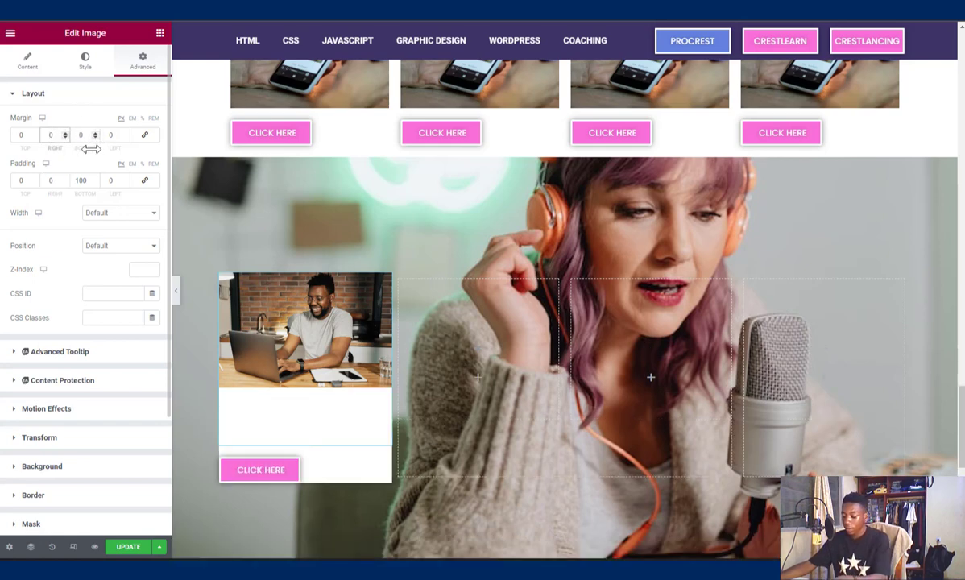
{"action": "type", "text": "-10"}
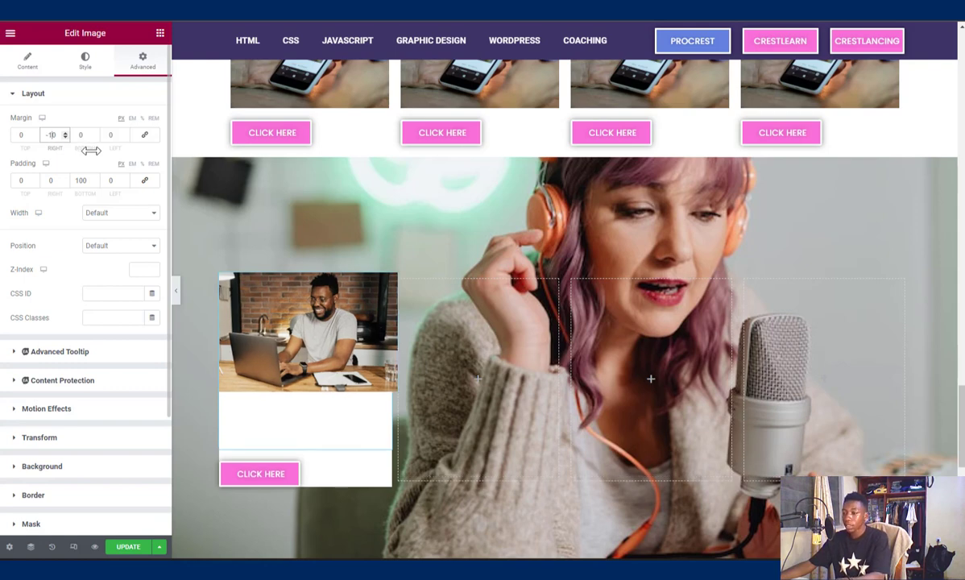
{"action": "type", "text": "00"}
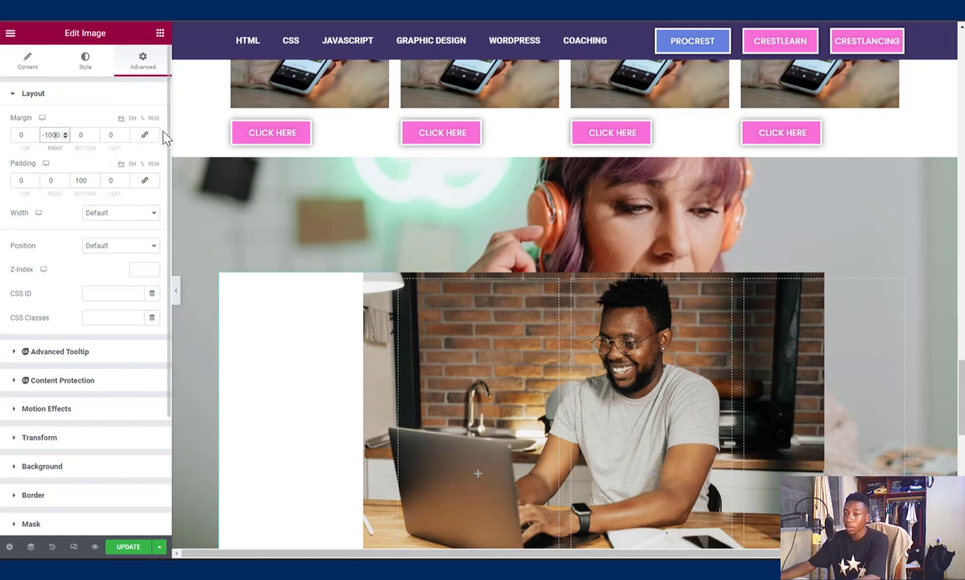
{"action": "key", "text": "BackSpace"}
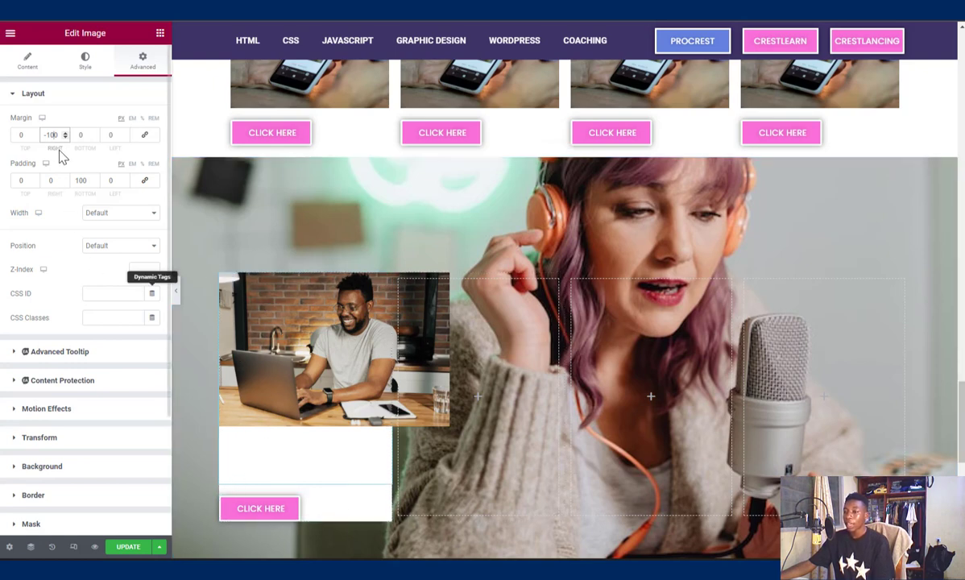
Try a left margin of -100 px on the photo and check how far it extends outside its column.
{"action": "left_click", "coordinate": [111, 134]}
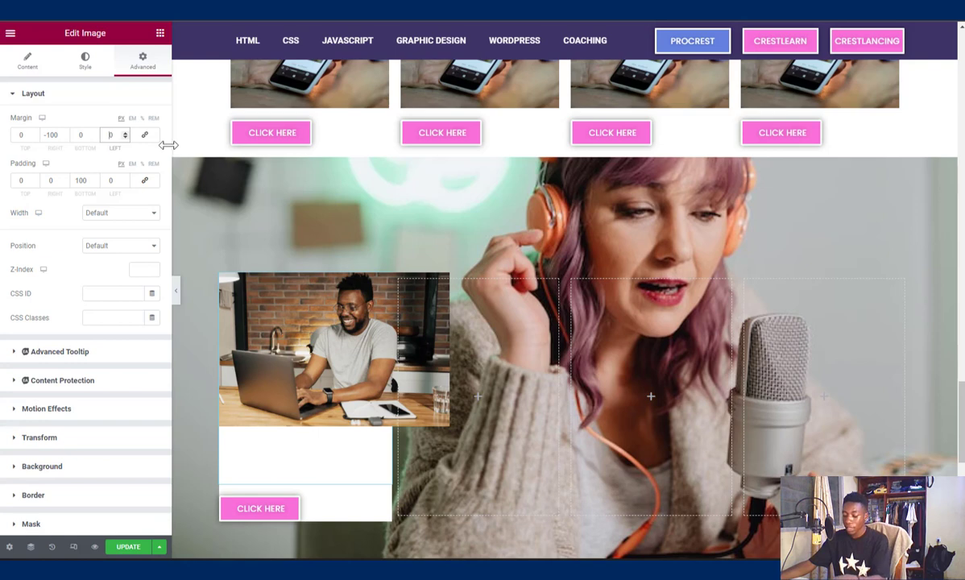
{"action": "type", "text": "-1000"}
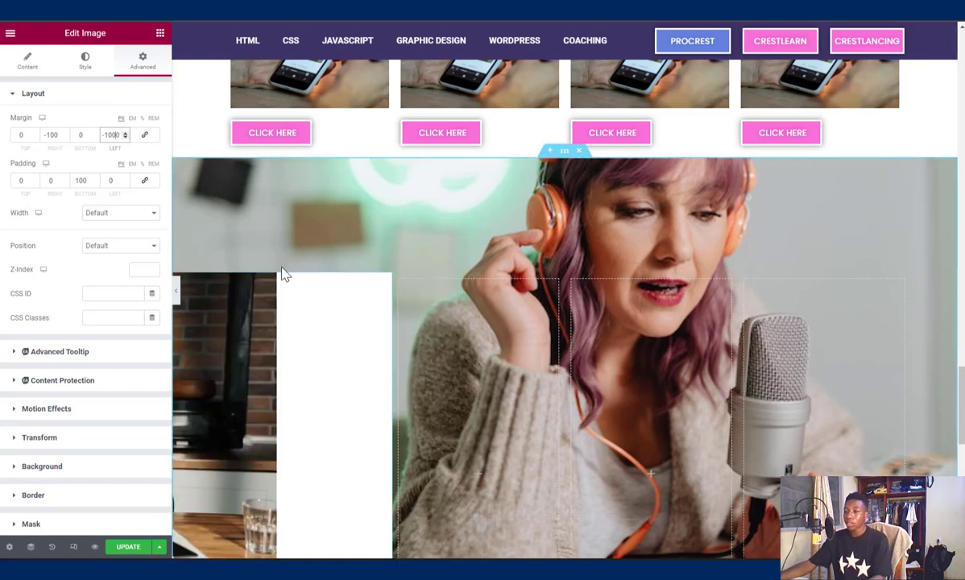
{"action": "scroll", "coordinate": [250, 249], "scroll_direction": "down", "scroll_amount": 3}
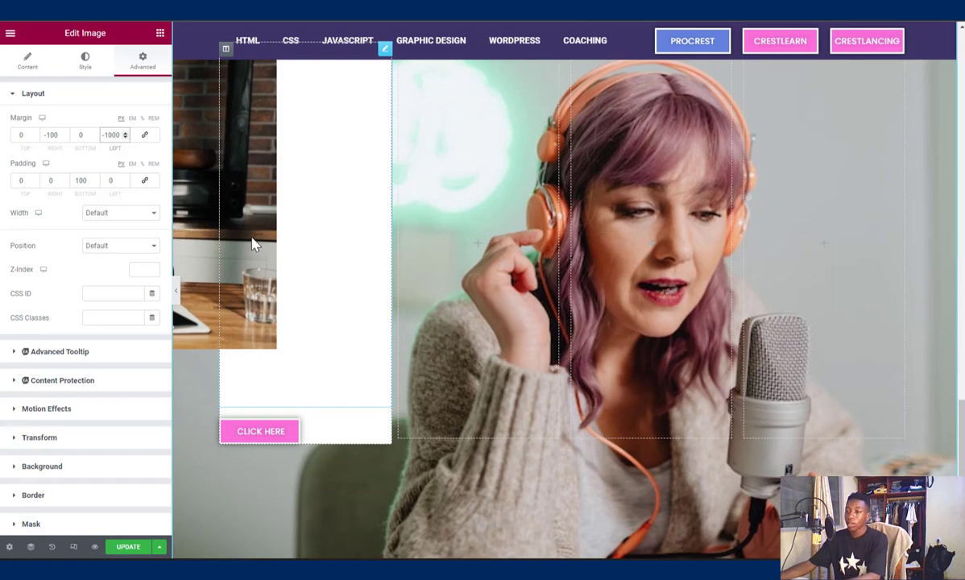
{"action": "key", "text": "BackSpace"}
{"action": "scroll", "coordinate": [382, 268], "scroll_direction": "up", "scroll_amount": 4}
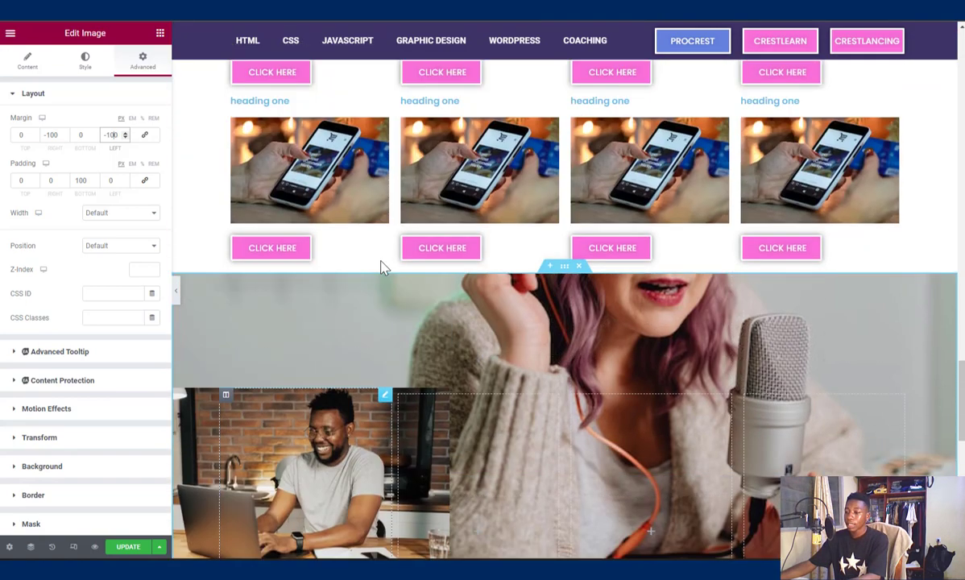
{"action": "scroll", "coordinate": [381, 267], "scroll_direction": "down", "scroll_amount": 2}
{"action": "scroll", "coordinate": [360, 272], "scroll_direction": "down", "scroll_amount": 1}
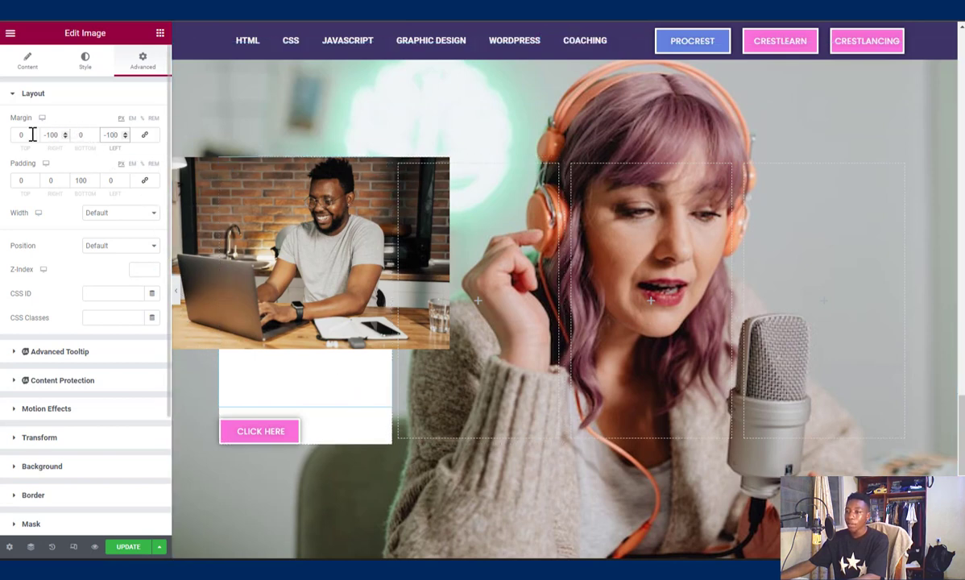
Set the photo's margins to 0 on the right, -20 px at the top and 50 px on the left.
{"action": "left_click_drag", "start_coordinate": [59, 135], "coordinate": [32, 135]}
{"action": "type", "text": "0"}
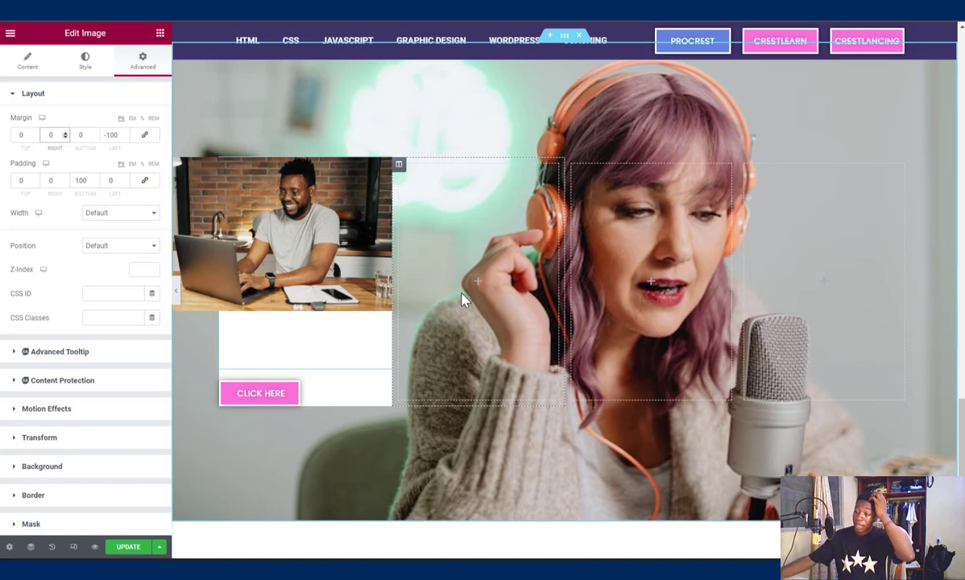
{"action": "double_click", "coordinate": [17, 135]}
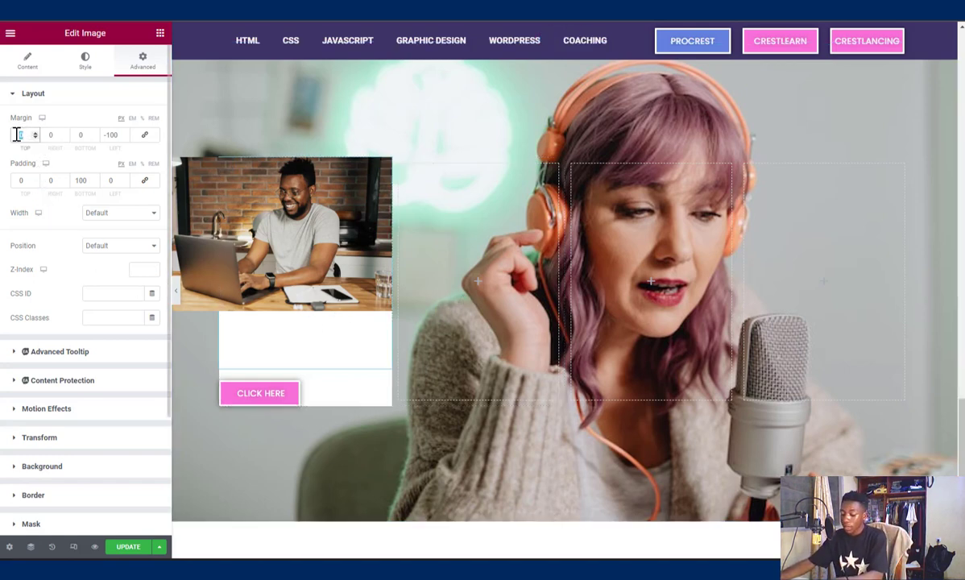
{"action": "key", "text": "BackSpace"}
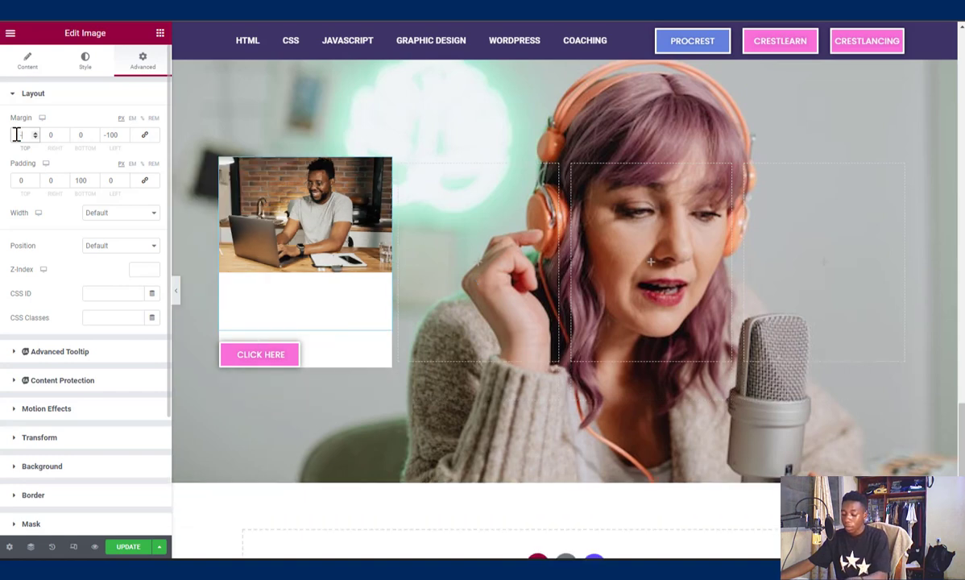
{"action": "type", "text": "20"}
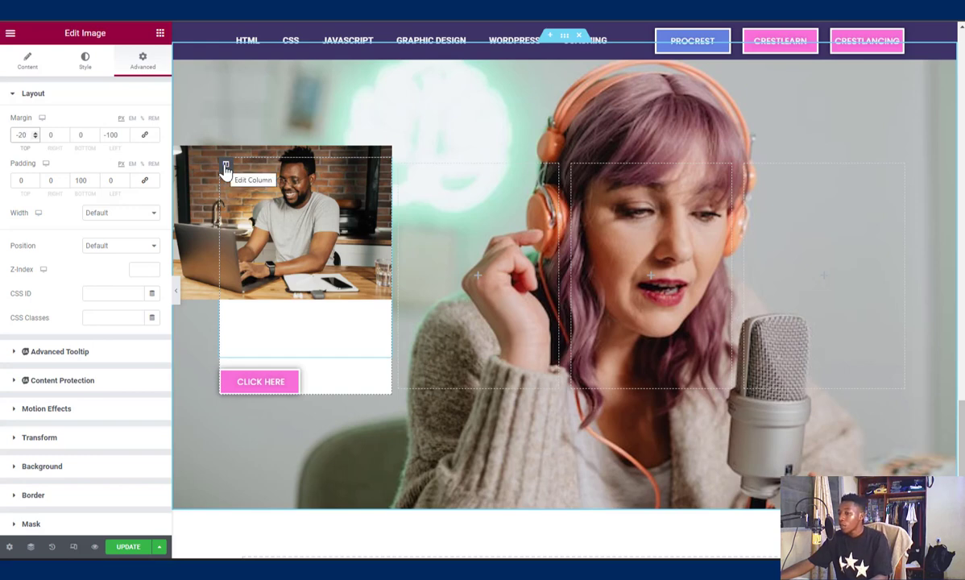
{"action": "double_click", "coordinate": [106, 135]}
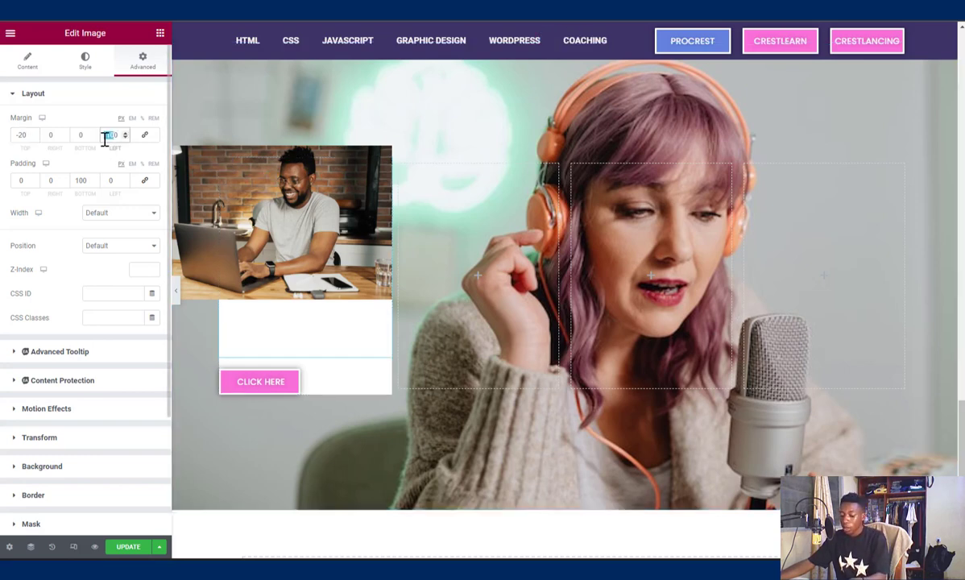
{"action": "type", "text": "50"}
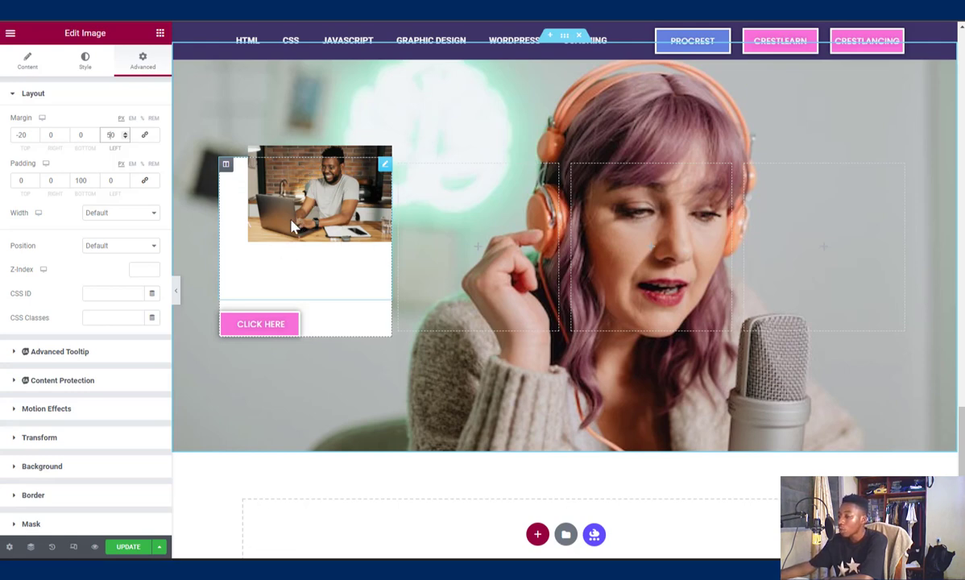
Select the inner section holding the second row of phone cards and set its linked top and bottom margins to 0.
{"action": "scroll", "coordinate": [531, 243], "scroll_direction": "up", "scroll_amount": 5}
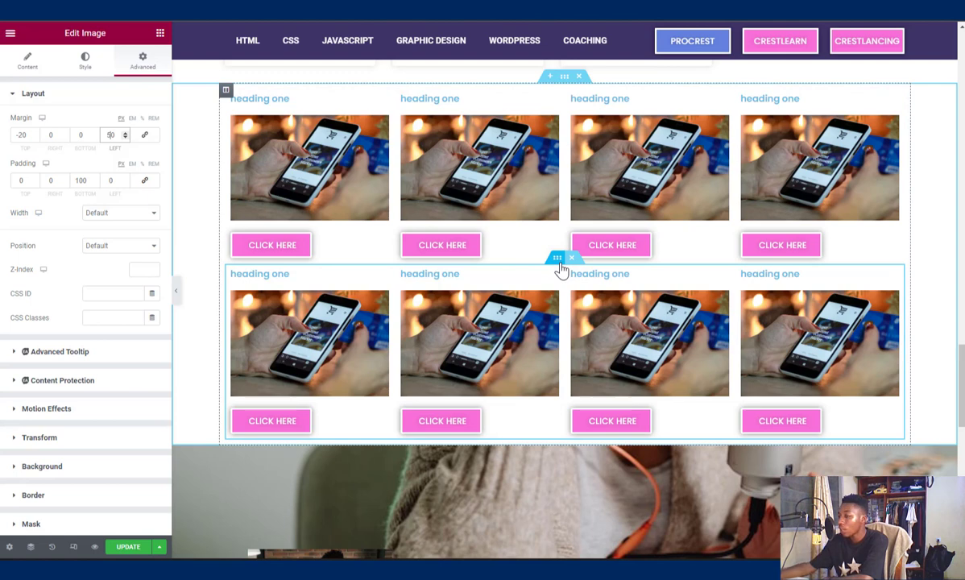
{"action": "left_click", "coordinate": [559, 265]}
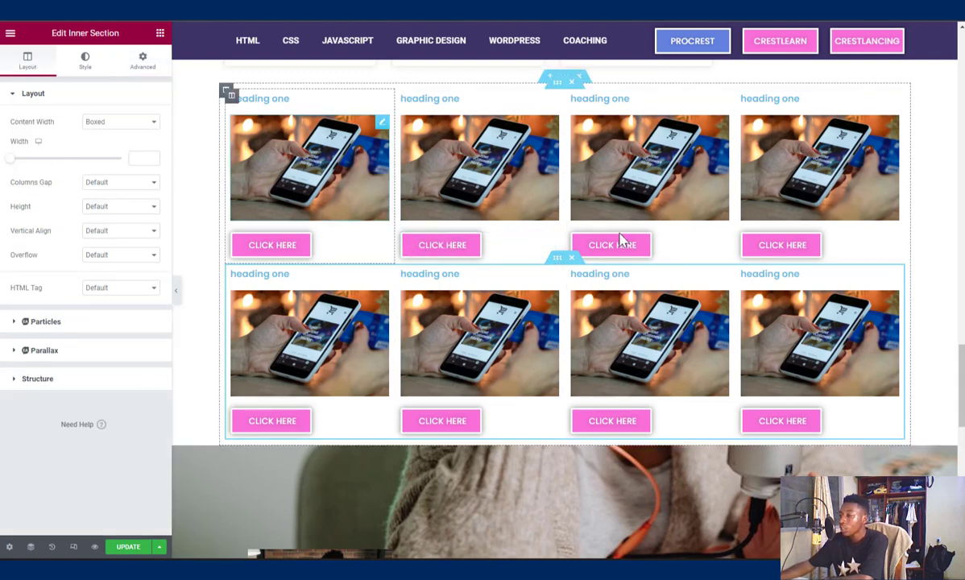
{"action": "left_click", "coordinate": [141, 61]}
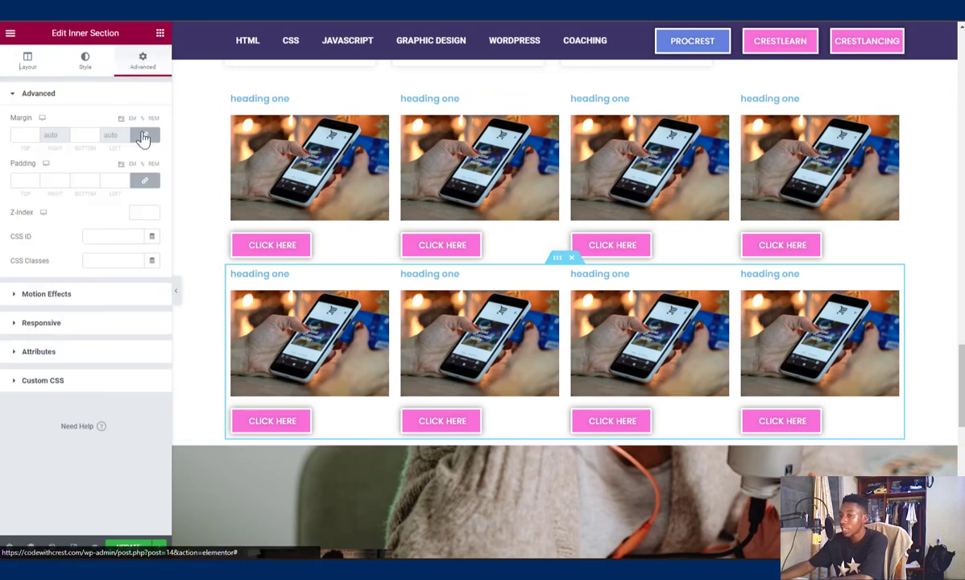
{"action": "left_click", "coordinate": [148, 137]}
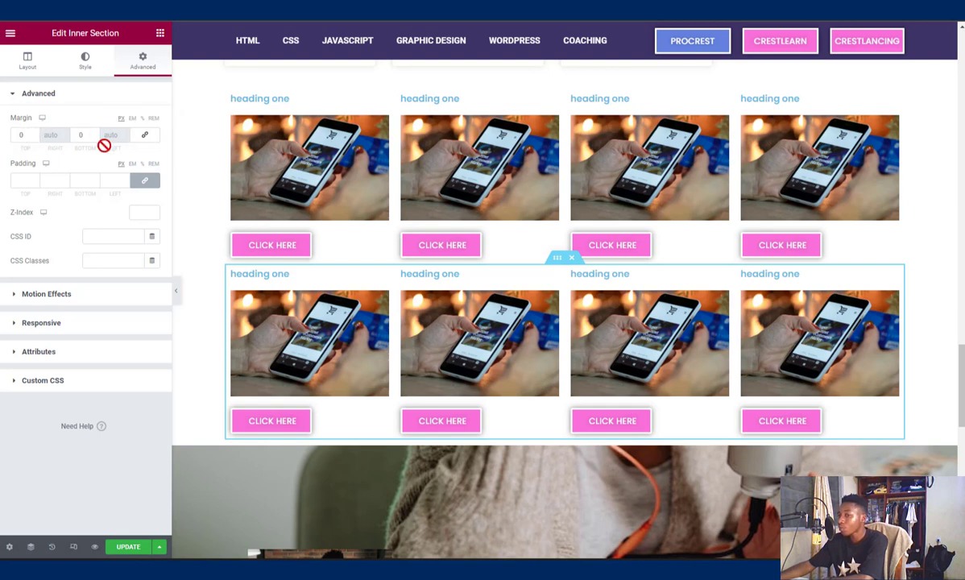
{"action": "left_click", "coordinate": [21, 137]}
{"action": "type", "text": "0"}
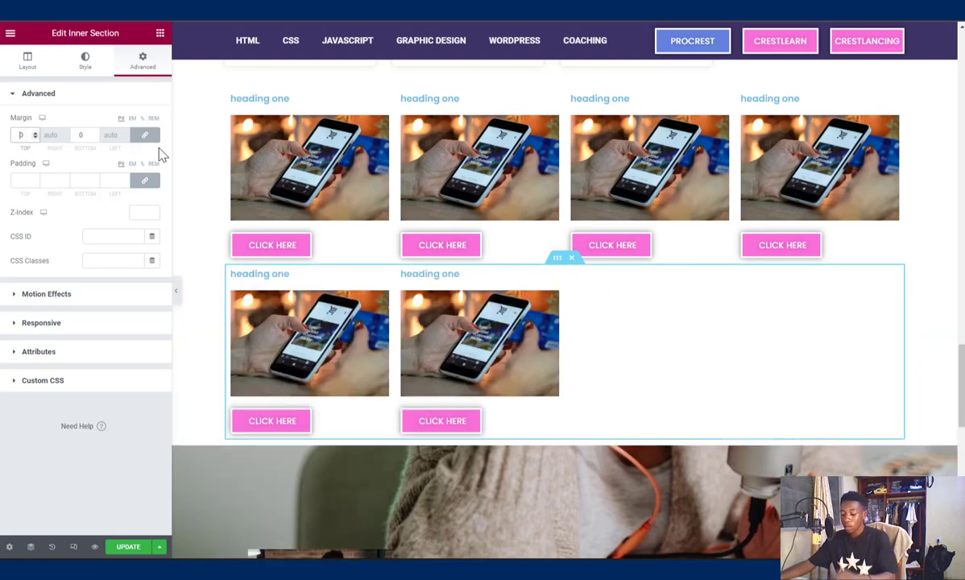
Try top and bottom margins of -100 px on the second card row and inspect the overlap with neighbouring content.
{"action": "type", "text": "-"}
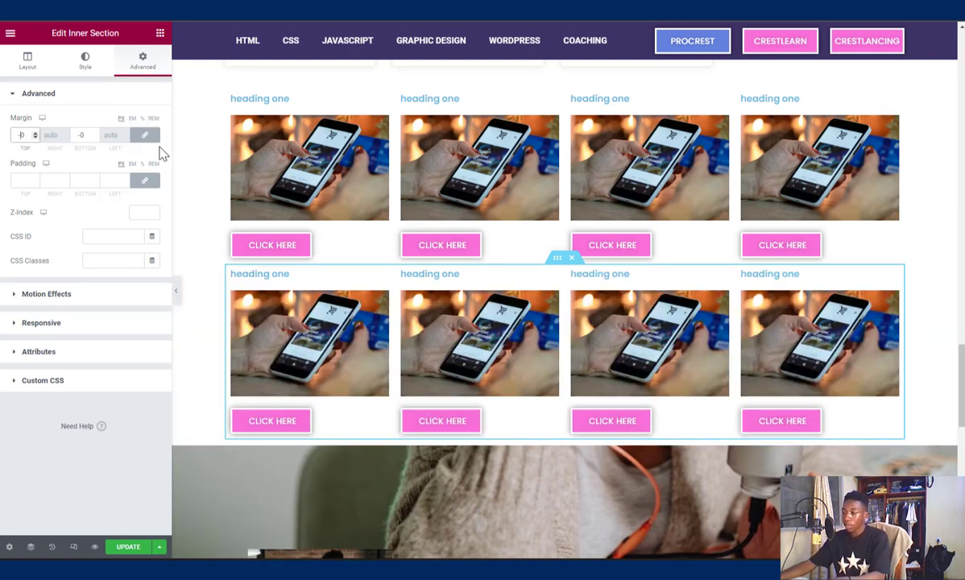
{"action": "type", "text": "100"}
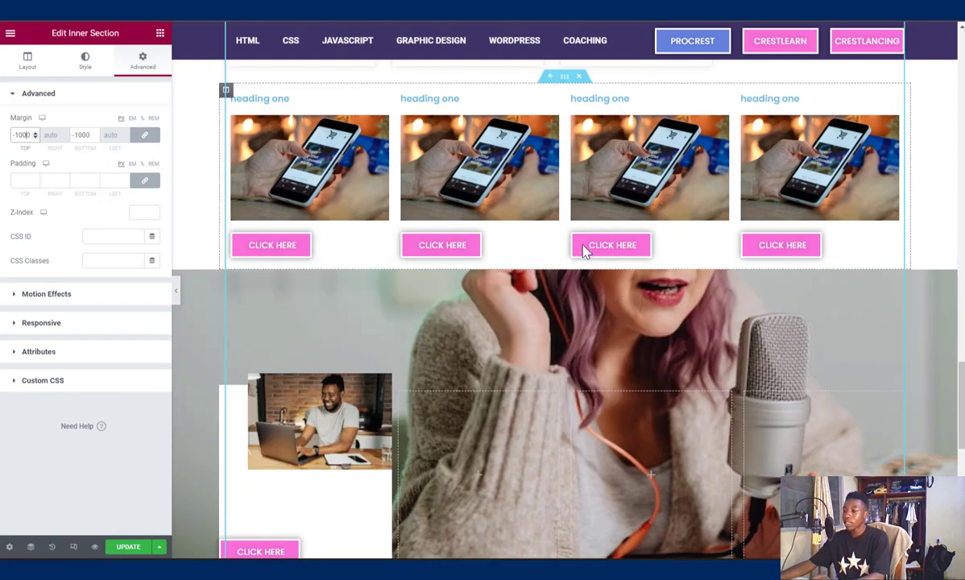
{"action": "scroll", "coordinate": [586, 248], "scroll_direction": "up", "scroll_amount": 2}
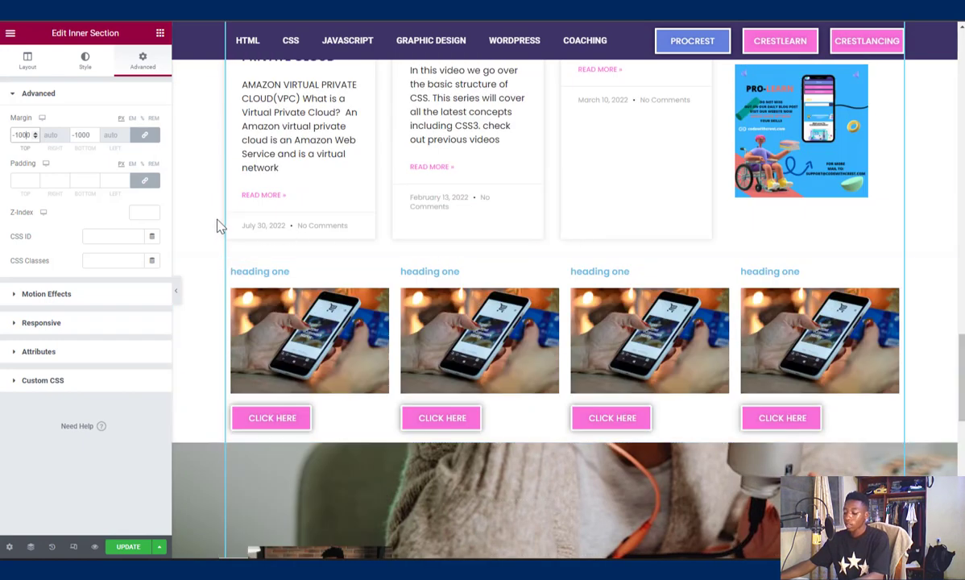
{"action": "key", "text": "BackSpace"}
{"action": "scroll", "coordinate": [426, 196], "scroll_direction": "down", "scroll_amount": 3}
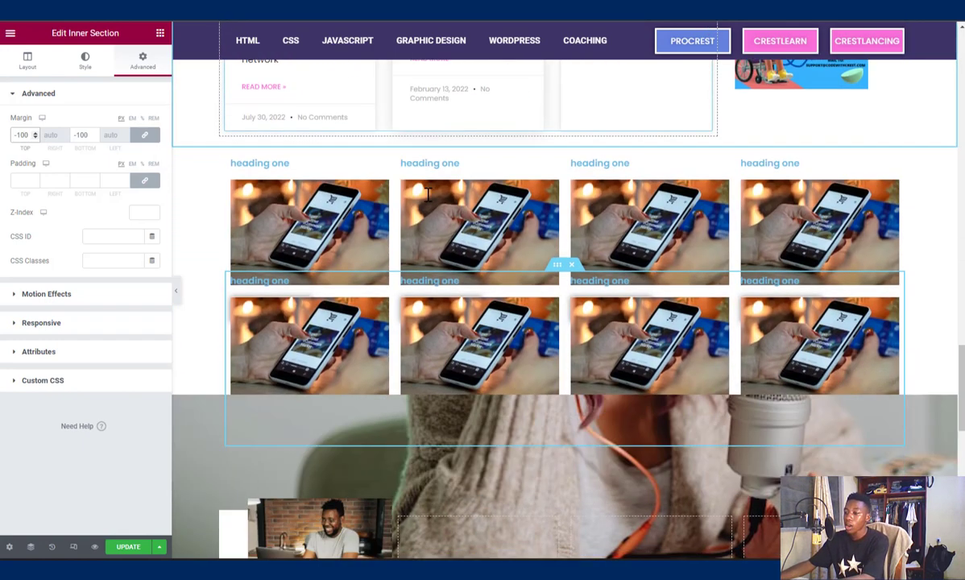
{"action": "scroll", "coordinate": [428, 196], "scroll_direction": "up", "scroll_amount": 1}
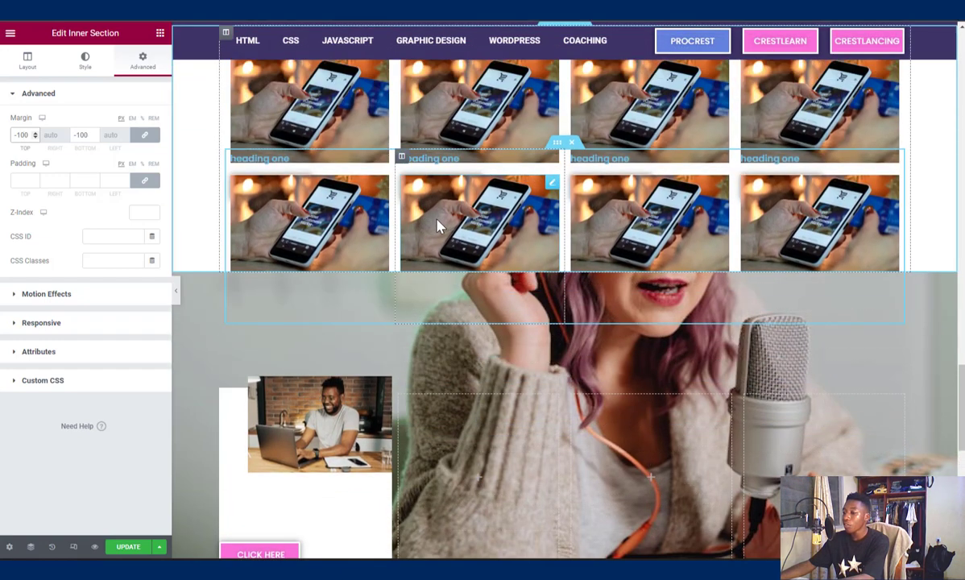
{"action": "scroll", "coordinate": [439, 230], "scroll_direction": "down", "scroll_amount": 3}
{"action": "scroll", "coordinate": [439, 232], "scroll_direction": "up", "scroll_amount": 4}
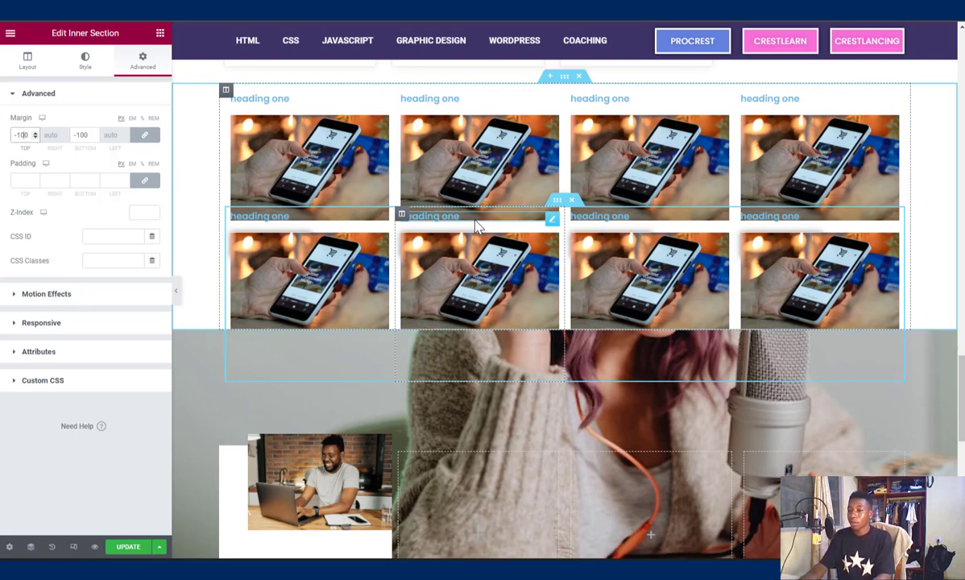
Set the second card row's linked top and bottom margins to -20 px and review the section below it.
{"action": "key", "text": "BackSpace"}
{"action": "key", "text": "BackSpace"}
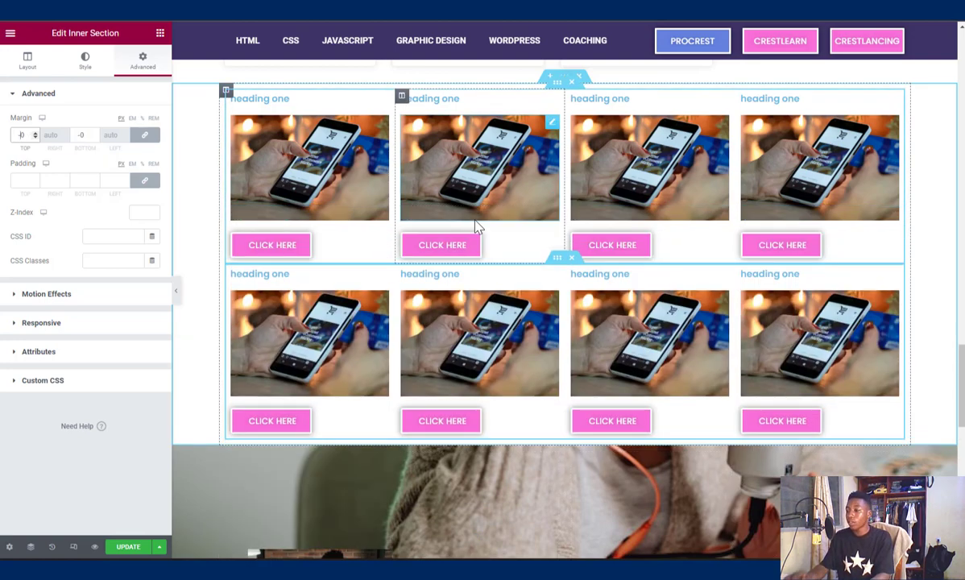
{"action": "type", "text": "2"}
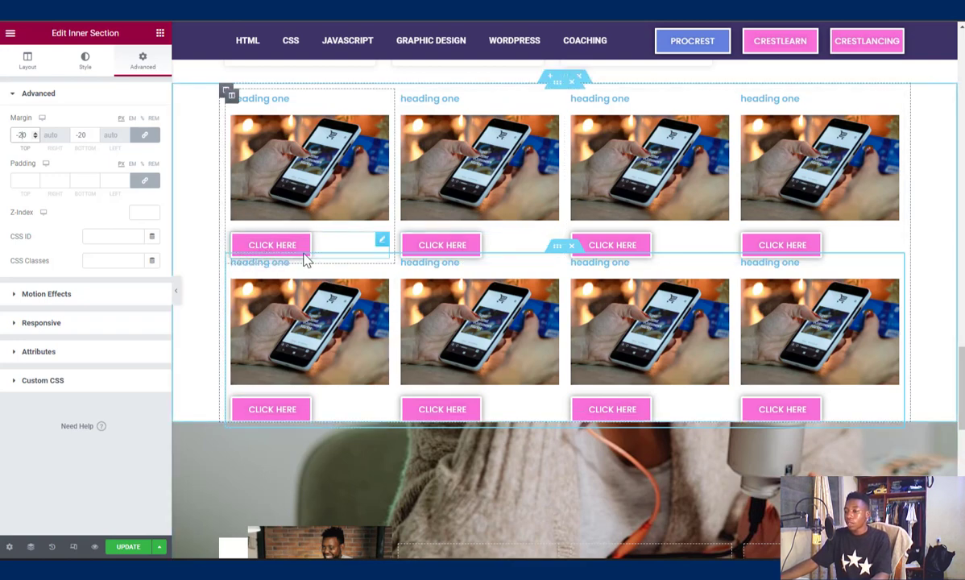
{"action": "scroll", "coordinate": [496, 337], "scroll_direction": "down", "scroll_amount": 5}
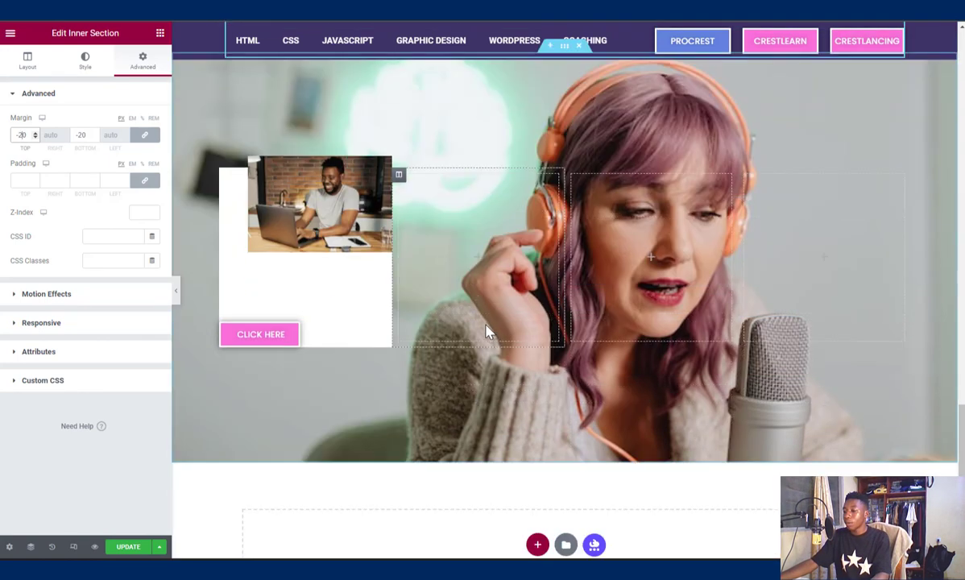
{"action": "scroll", "coordinate": [486, 332], "scroll_direction": "down", "scroll_amount": 1}
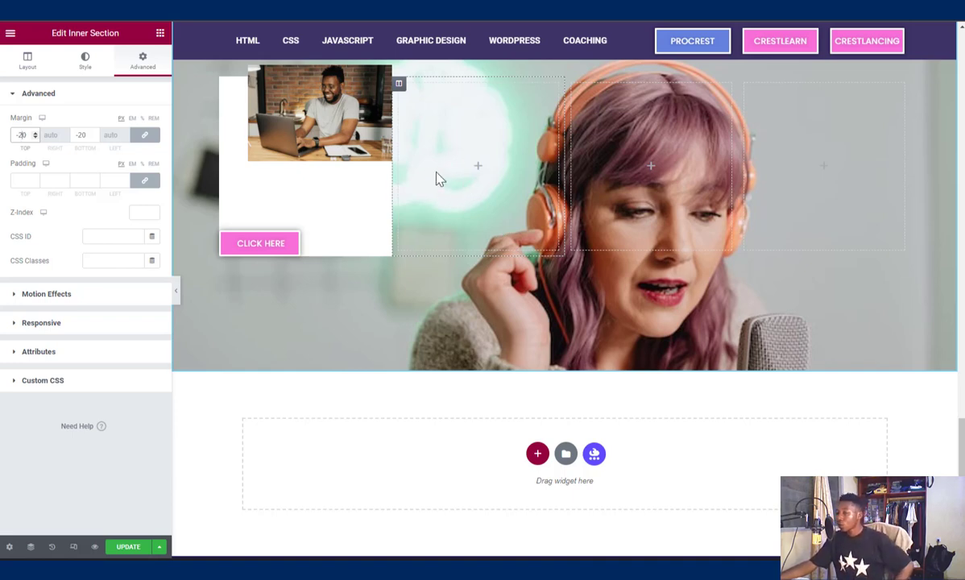
{"action": "scroll", "coordinate": [437, 173], "scroll_direction": "up", "scroll_amount": 1}
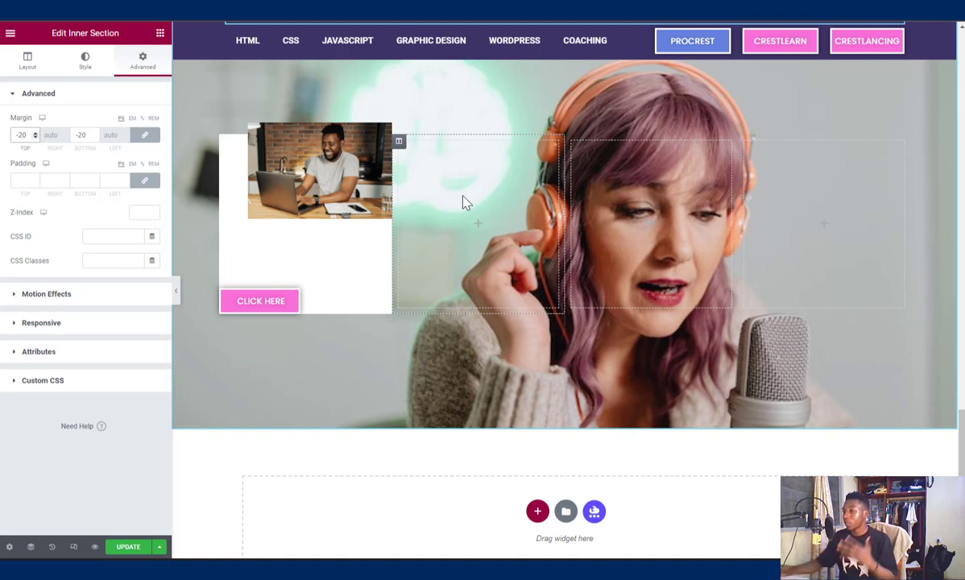
Give the empty column beside the laptop-photo card a classic background using the image pexels-ovan-57690.jpg from the media library.
{"action": "left_click", "coordinate": [398, 143]}
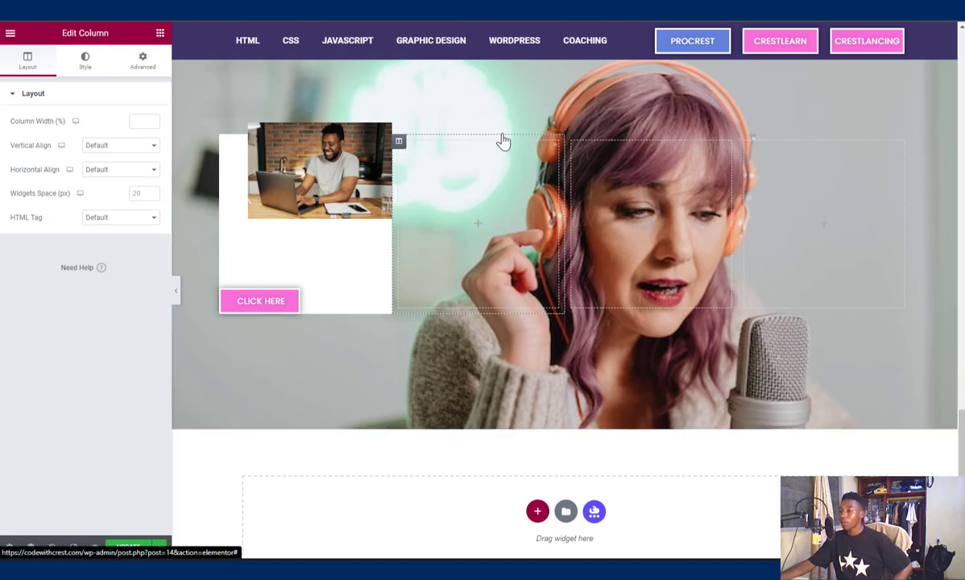
{"action": "left_click", "coordinate": [80, 61]}
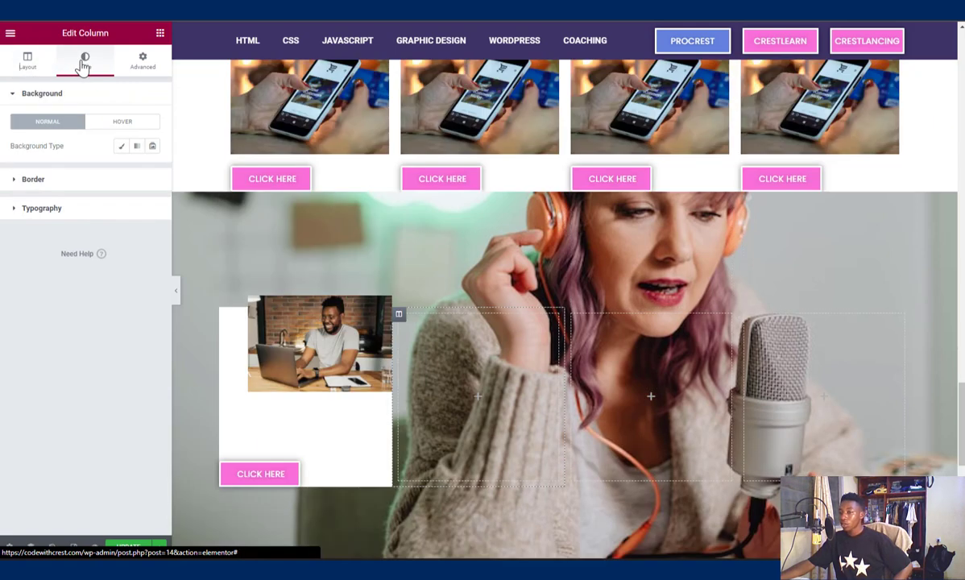
{"action": "left_click", "coordinate": [121, 146]}
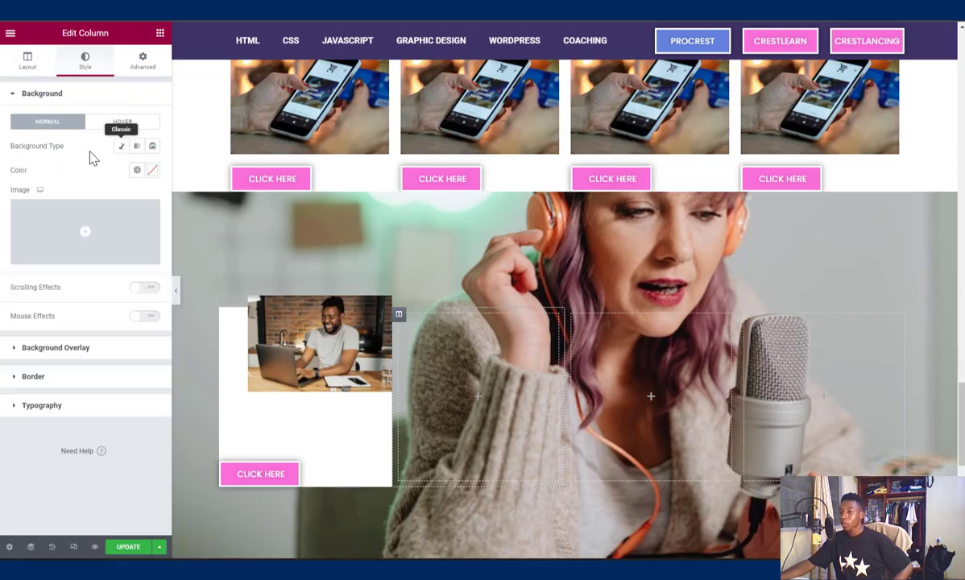
{"action": "left_click", "coordinate": [79, 260]}
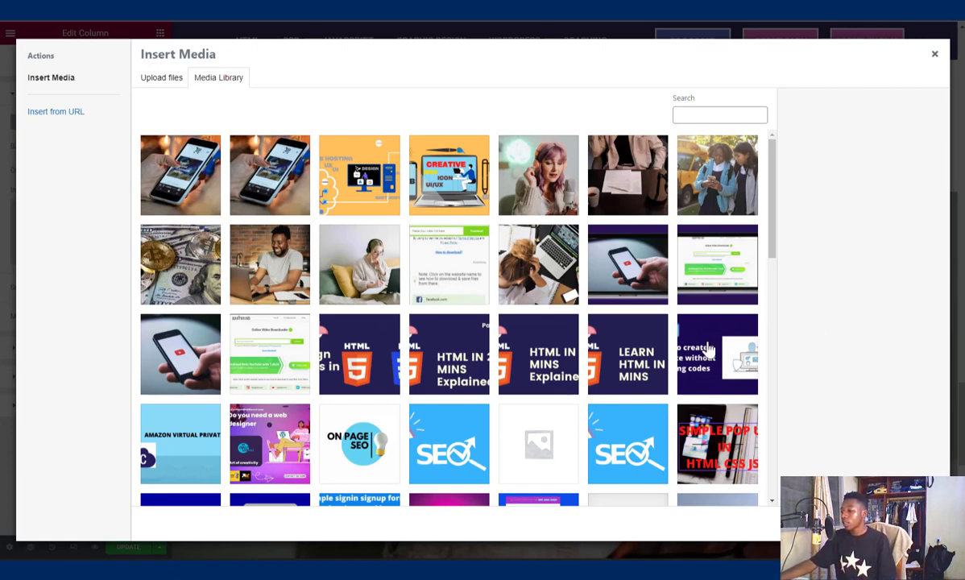
{"action": "scroll", "coordinate": [616, 352], "scroll_direction": "down", "scroll_amount": 2}
{"action": "scroll", "coordinate": [616, 352], "scroll_direction": "down", "scroll_amount": 2}
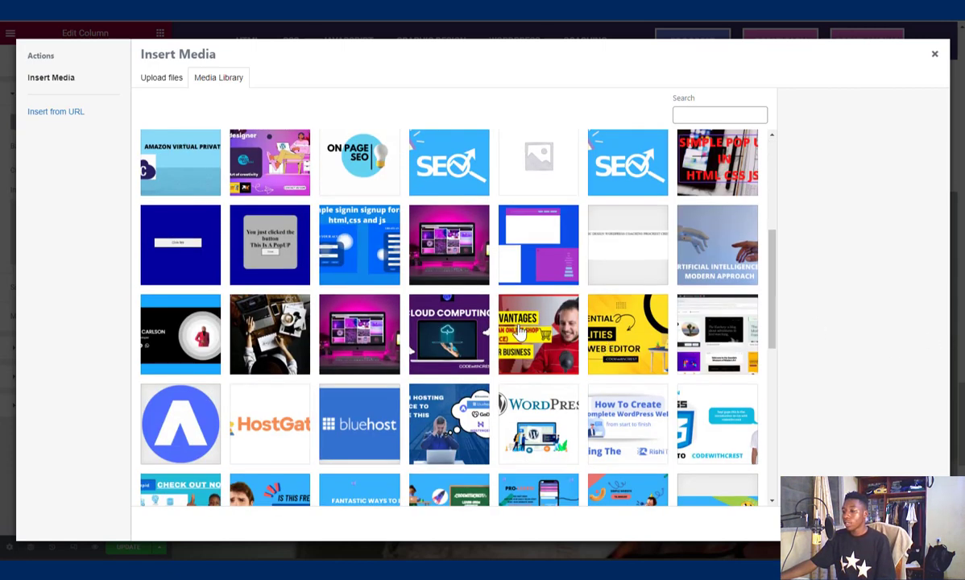
{"action": "left_click", "coordinate": [282, 329]}
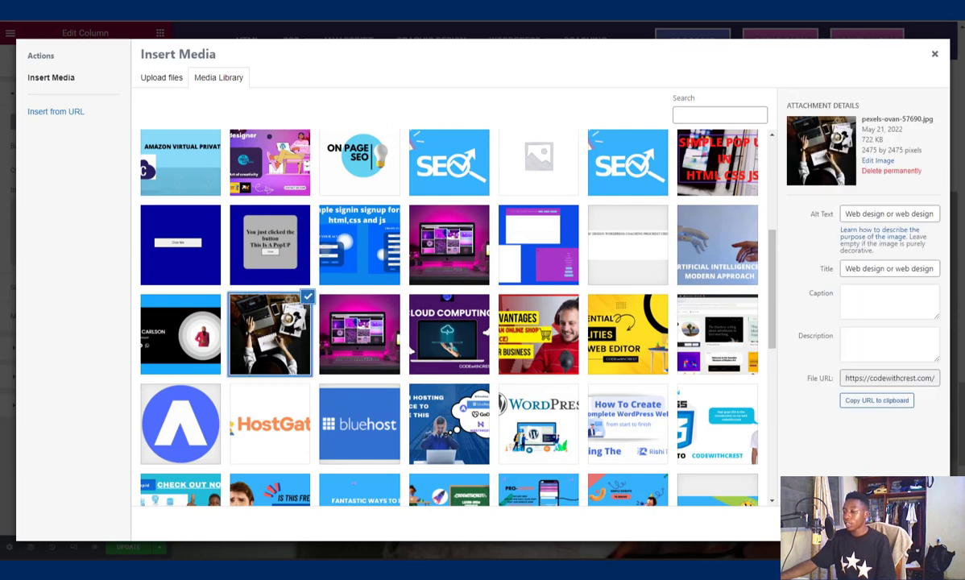
{"action": "left_click", "coordinate": [894, 523]}
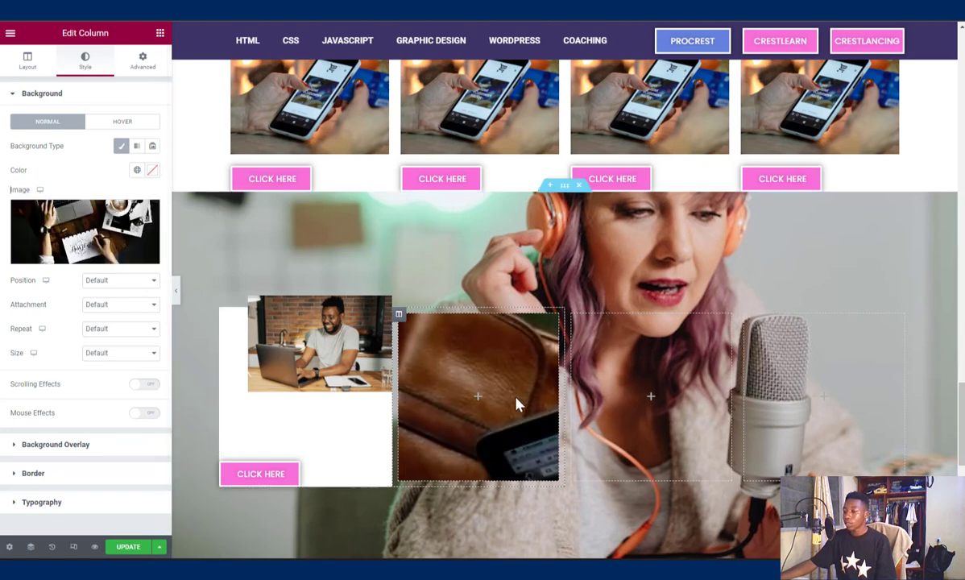
Set the column background image's position to Center Center, repeat to No-repeat and size to Cover.
{"action": "scroll", "coordinate": [161, 310], "scroll_direction": "down", "scroll_amount": 2}
{"action": "left_click", "coordinate": [121, 282]}
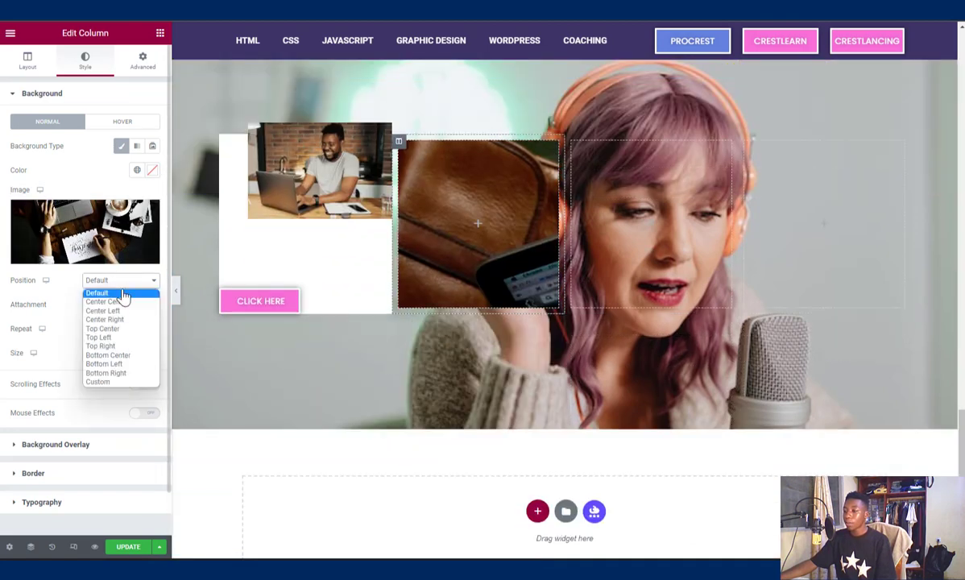
{"action": "left_click", "coordinate": [113, 303]}
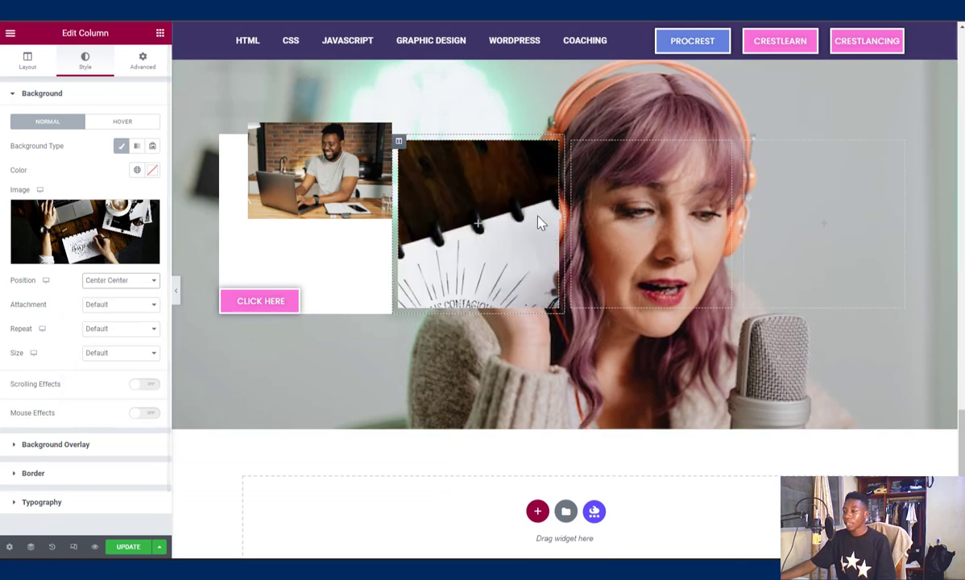
{"action": "left_click", "coordinate": [127, 281]}
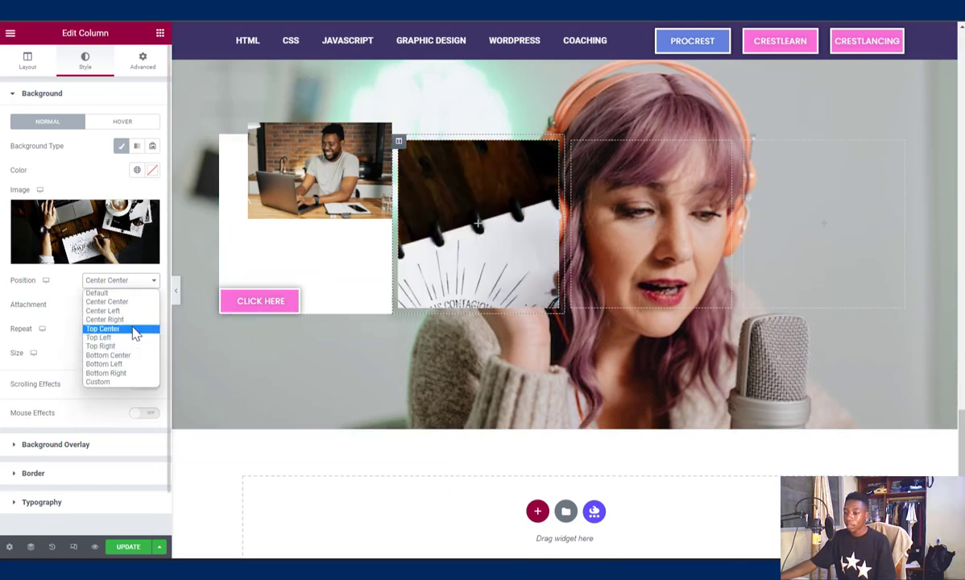
{"action": "left_click", "coordinate": [129, 282]}
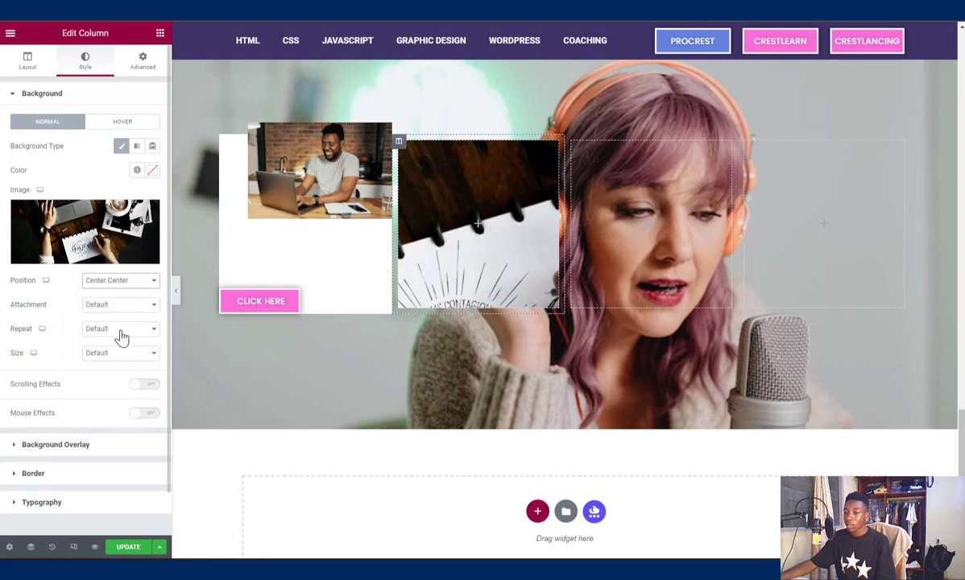
{"action": "left_click", "coordinate": [120, 332]}
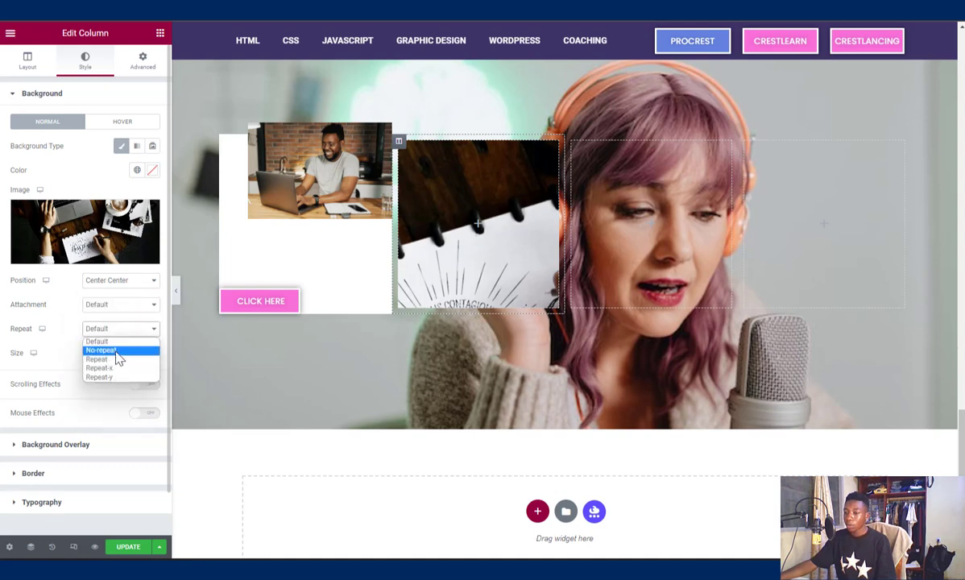
{"action": "left_click", "coordinate": [115, 351]}
{"action": "left_click", "coordinate": [116, 355]}
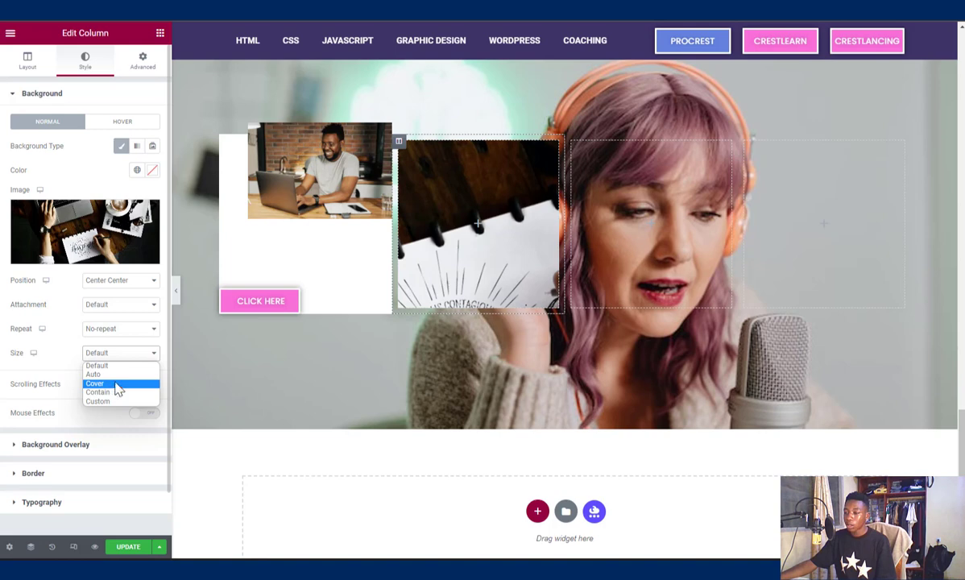
{"action": "left_click", "coordinate": [118, 385]}
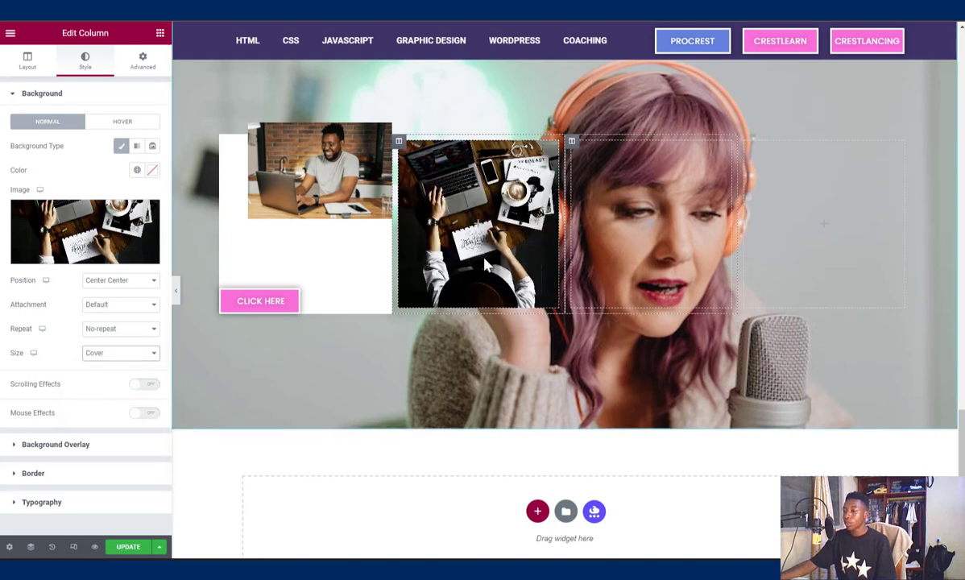
Add a Button widget to the column with the desk-photo background and set the column's vertical alignment to Middle.
{"action": "scroll", "coordinate": [463, 281], "scroll_direction": "up", "scroll_amount": 2}
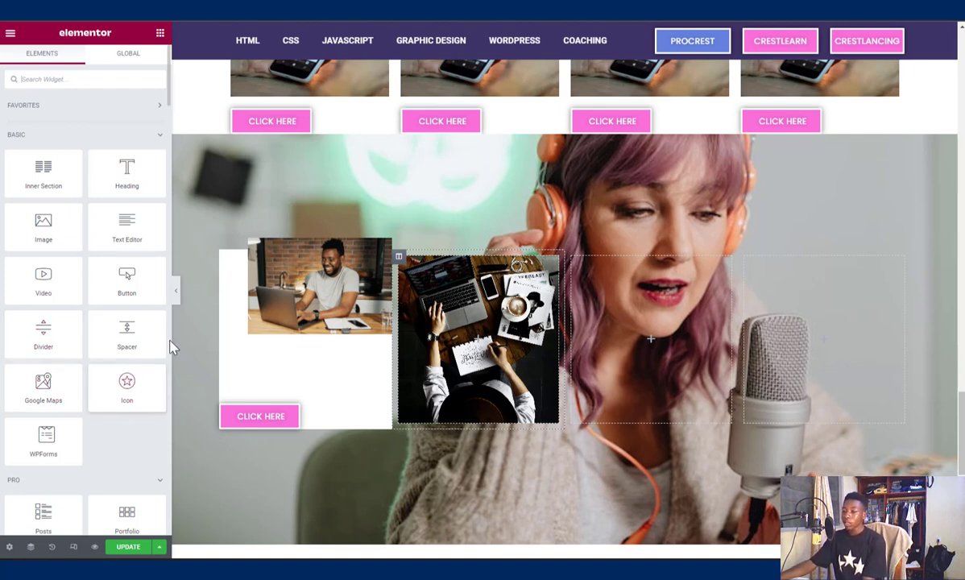
{"action": "left_click_drag", "start_coordinate": [127, 278], "coordinate": [481, 341]}
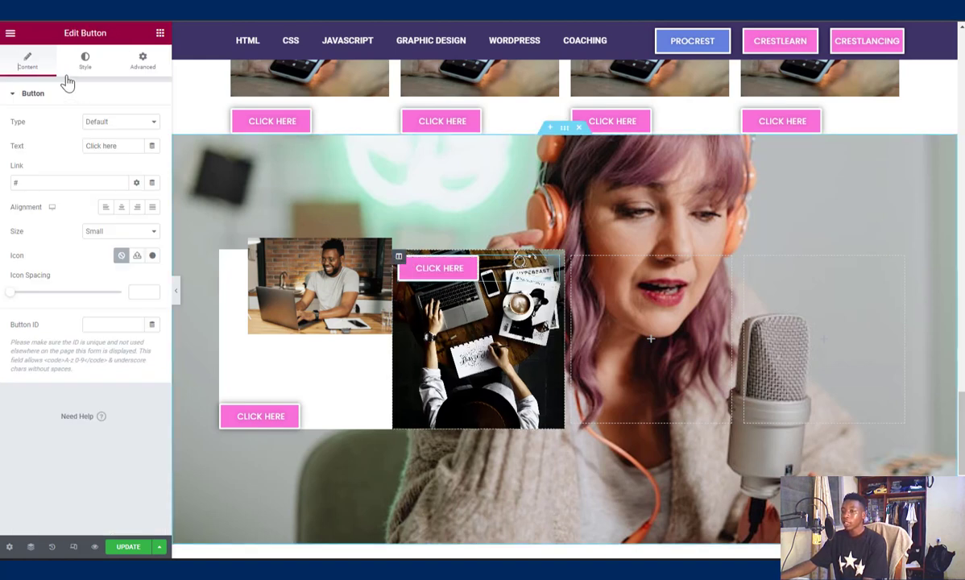
{"action": "left_click", "coordinate": [398, 260]}
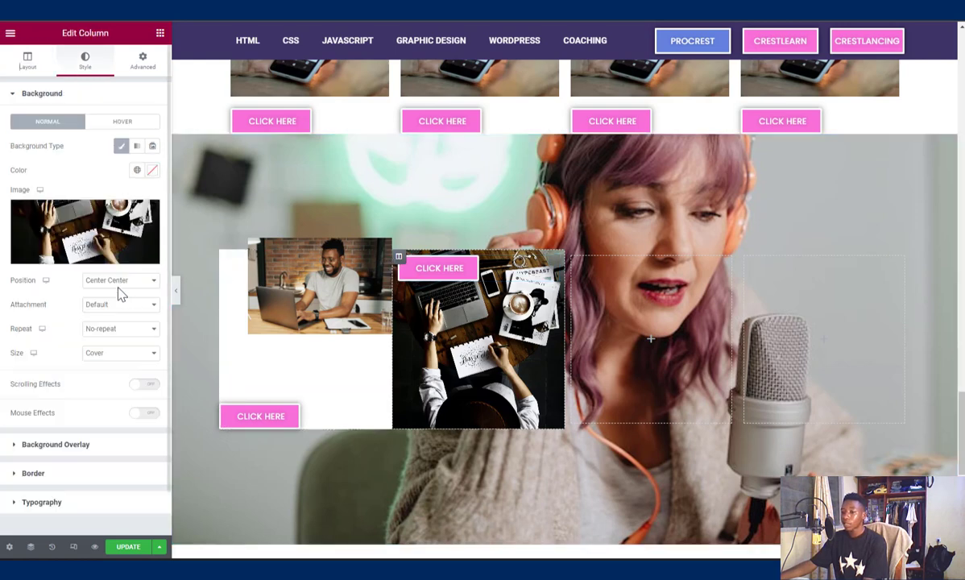
{"action": "scroll", "coordinate": [113, 304], "scroll_direction": "down", "scroll_amount": 1}
{"action": "scroll", "coordinate": [75, 272], "scroll_direction": "up", "scroll_amount": 1}
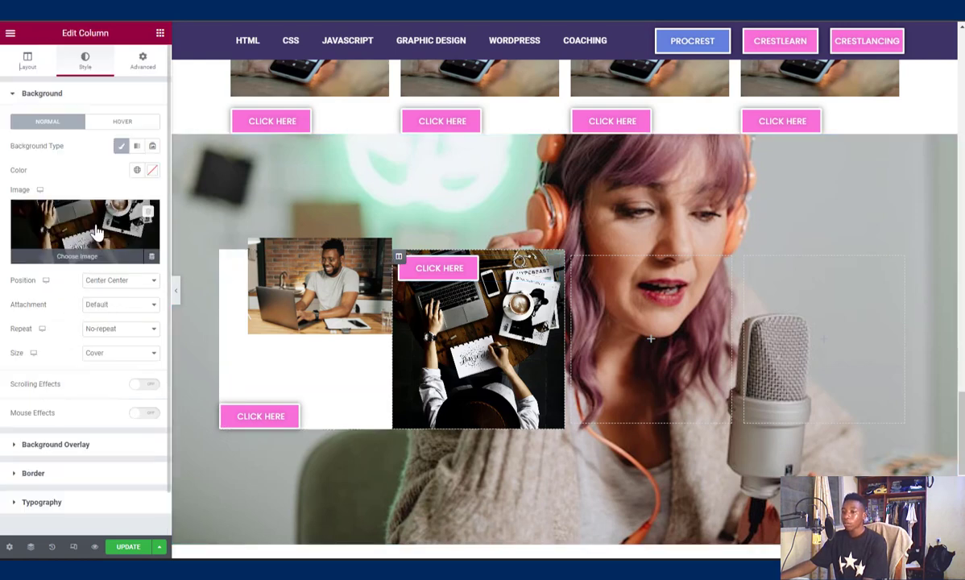
{"action": "left_click", "coordinate": [28, 61]}
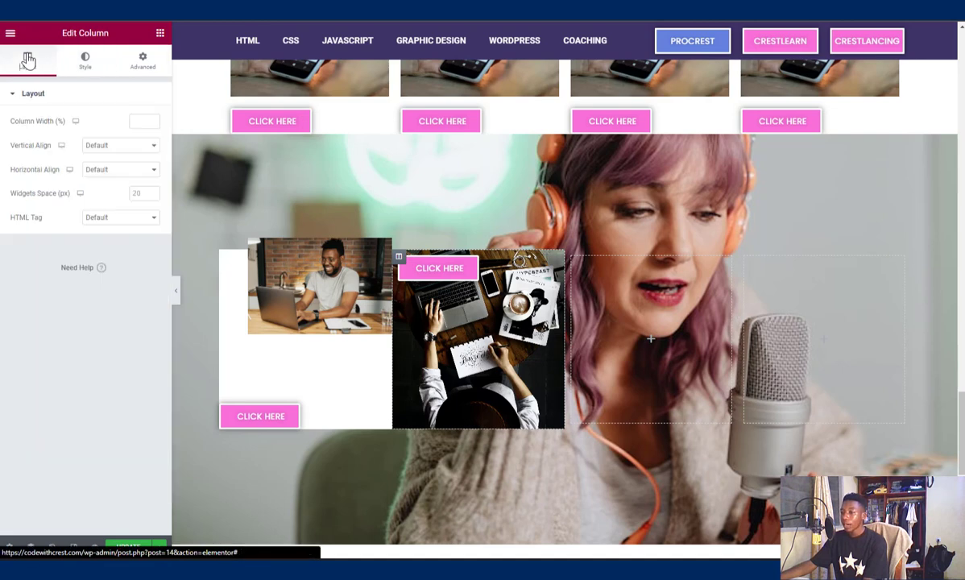
{"action": "left_click", "coordinate": [118, 150]}
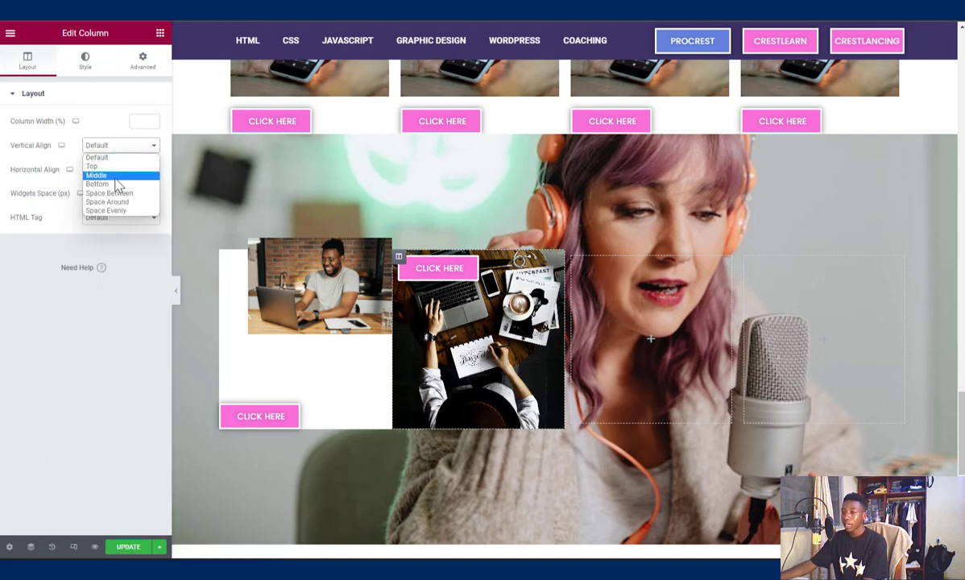
{"action": "left_click", "coordinate": [125, 183]}
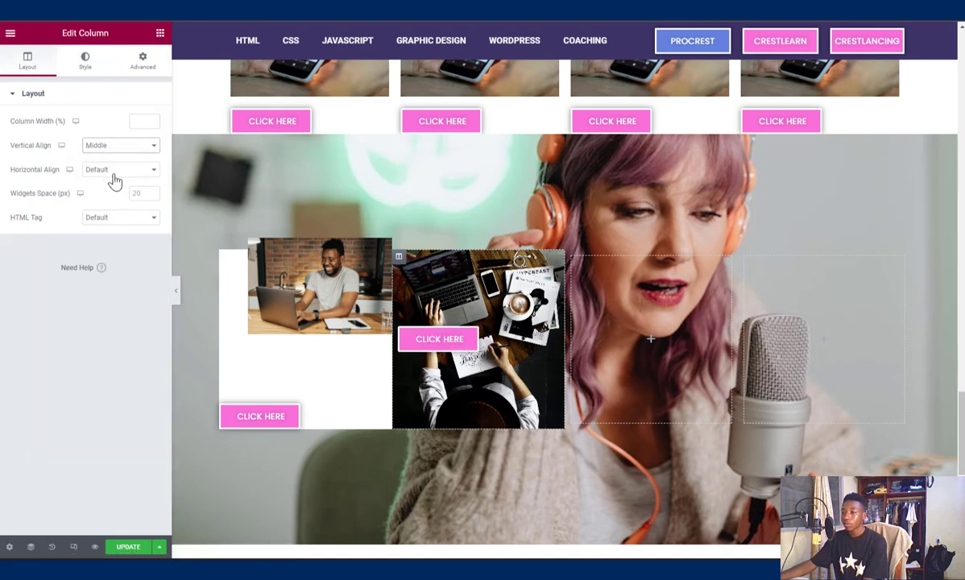
Set the desk-photo column's horizontal alignment to Center and centre-align its button.
{"action": "left_click", "coordinate": [107, 172]}
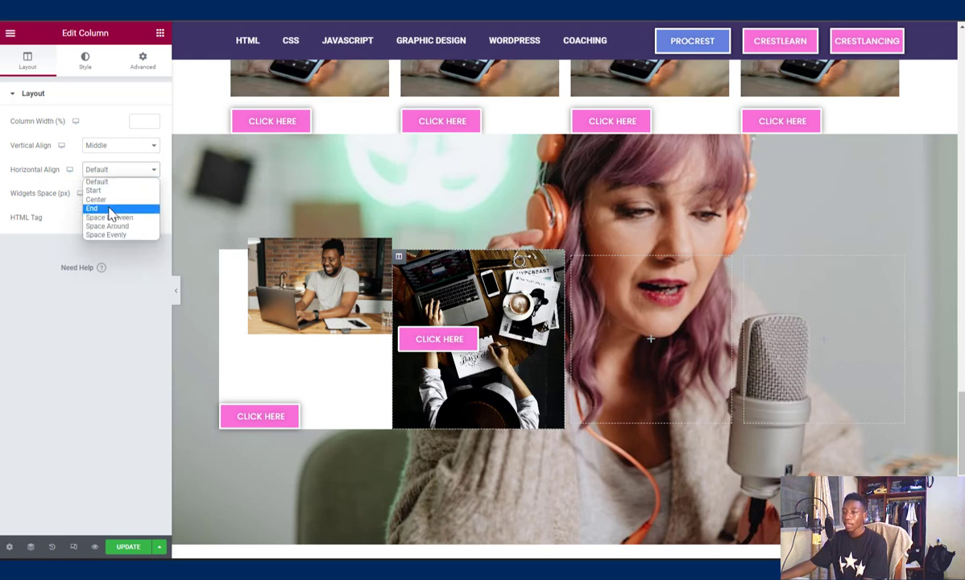
{"action": "left_click", "coordinate": [105, 199]}
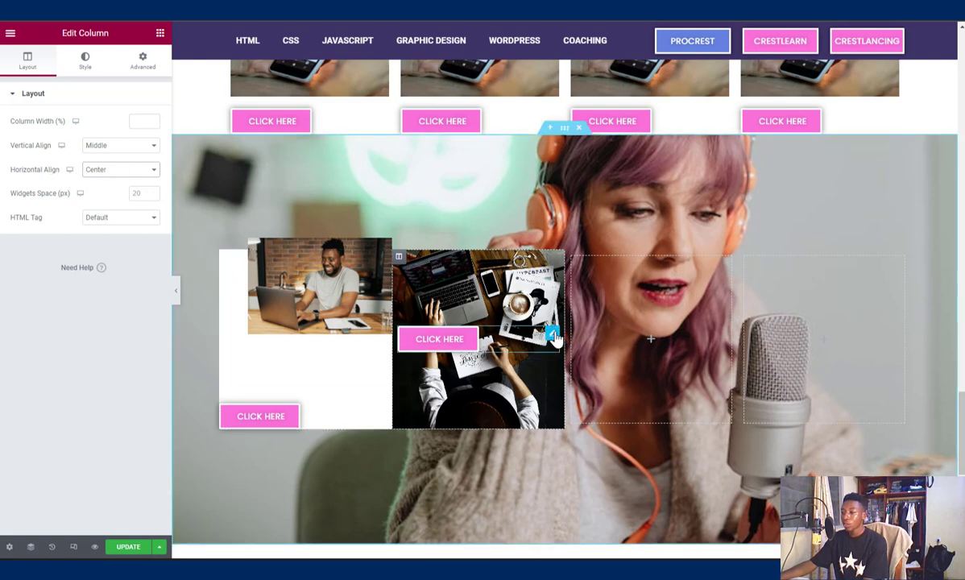
{"action": "left_click", "coordinate": [552, 335]}
{"action": "left_click", "coordinate": [121, 207]}
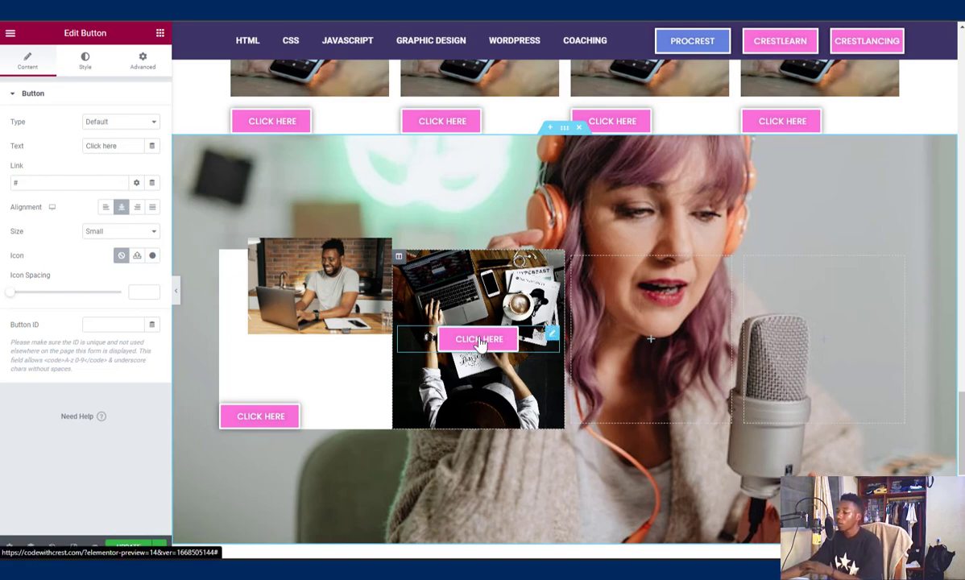
{"action": "scroll", "coordinate": [544, 337], "scroll_direction": "down", "scroll_amount": 2}
{"action": "scroll", "coordinate": [545, 337], "scroll_direction": "up", "scroll_amount": 3}
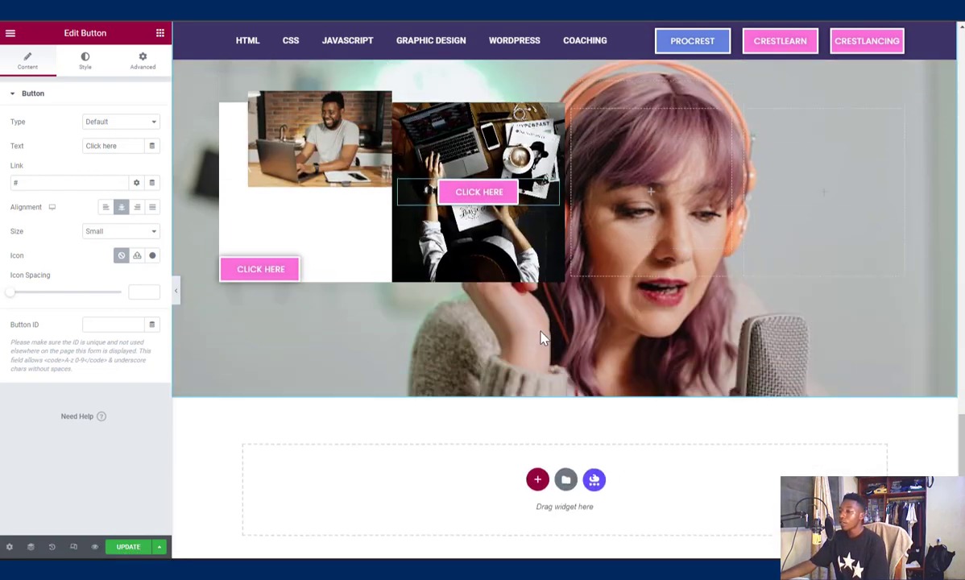
{"action": "scroll", "coordinate": [539, 332], "scroll_direction": "down", "scroll_amount": 4}
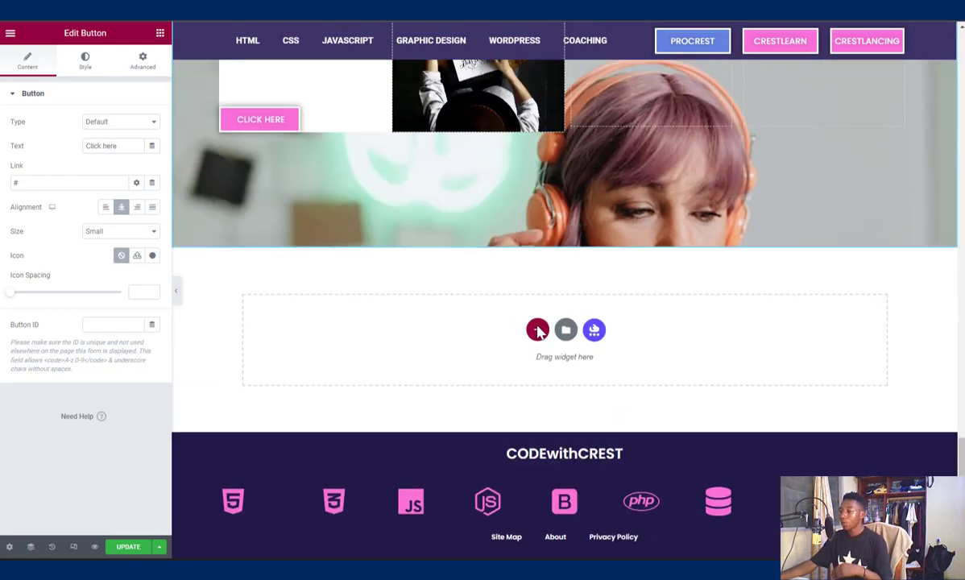
{"action": "scroll", "coordinate": [540, 332], "scroll_direction": "up", "scroll_amount": 1}
{"action": "scroll", "coordinate": [540, 332], "scroll_direction": "up", "scroll_amount": 4}
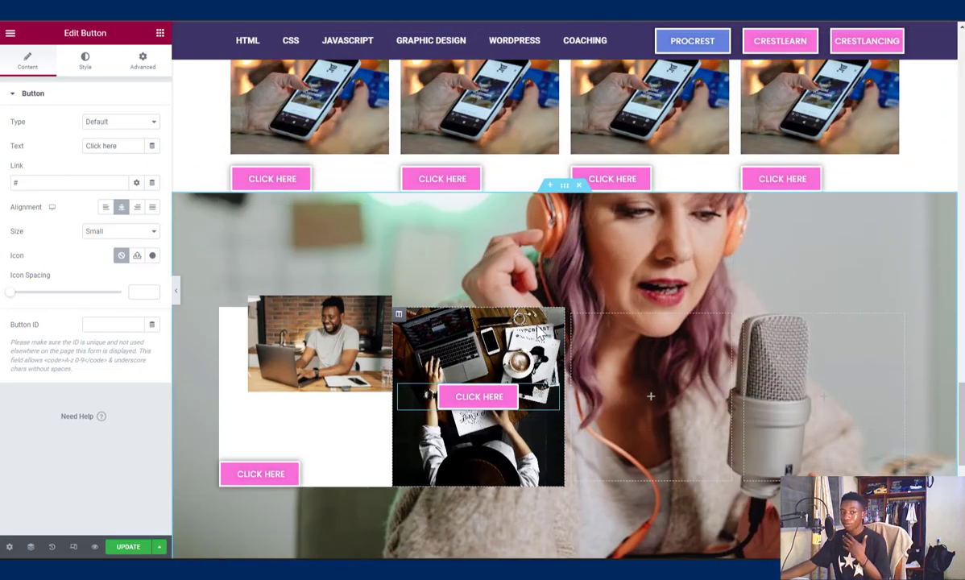